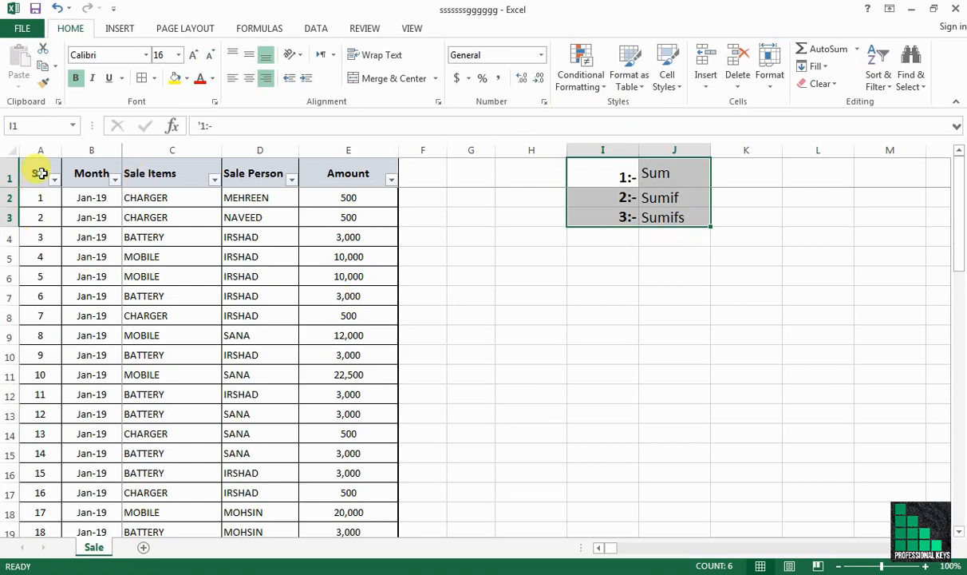
Highlight the first rows of the sales table, A1:E7, and save the workbook
drag(39, 173, 91, 173)
drag(333, 198, 350, 291)
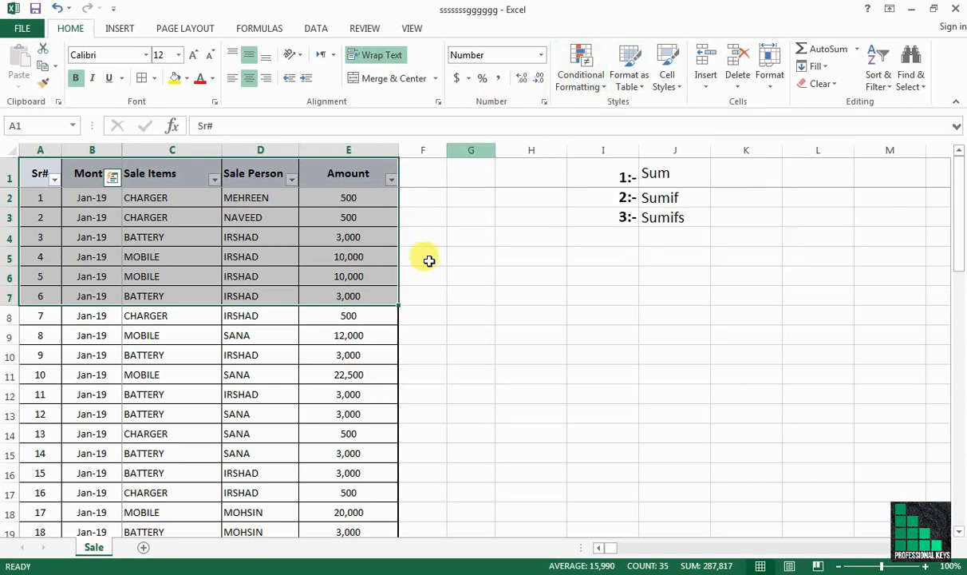
key(ctrl+s)
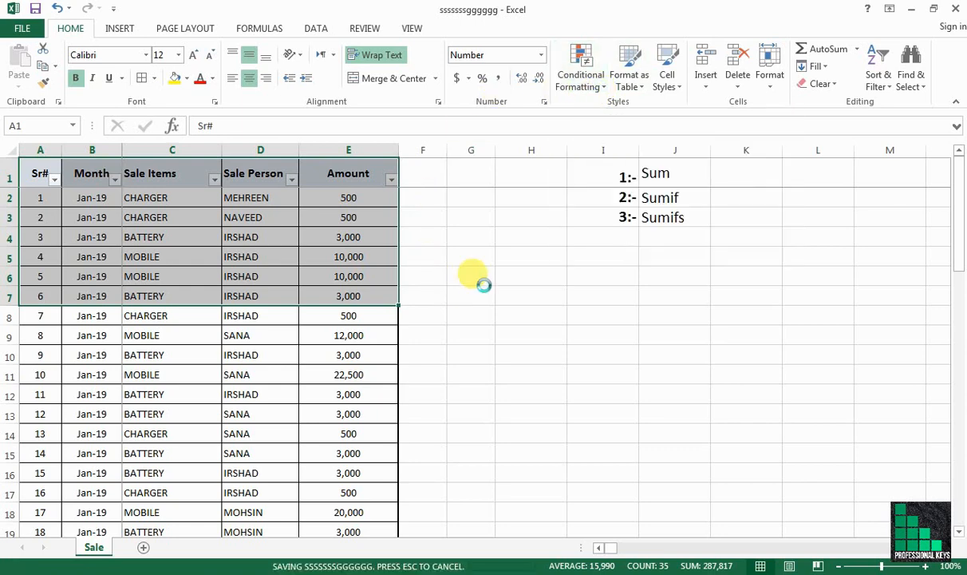
click(505, 279)
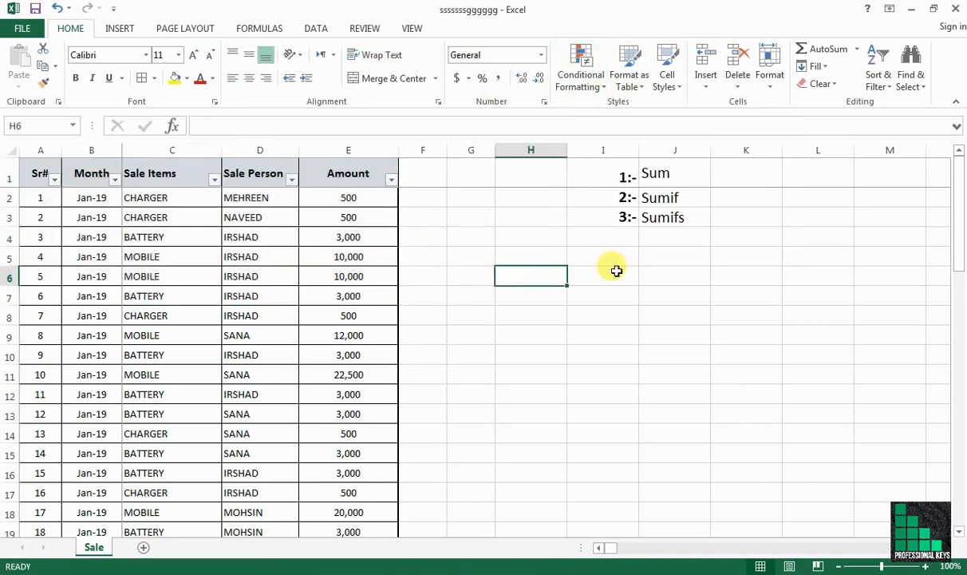
Examine the Sum entry in the function list, the Amount values in E2:E49, their total in E50 and the table's column headers
click(683, 174)
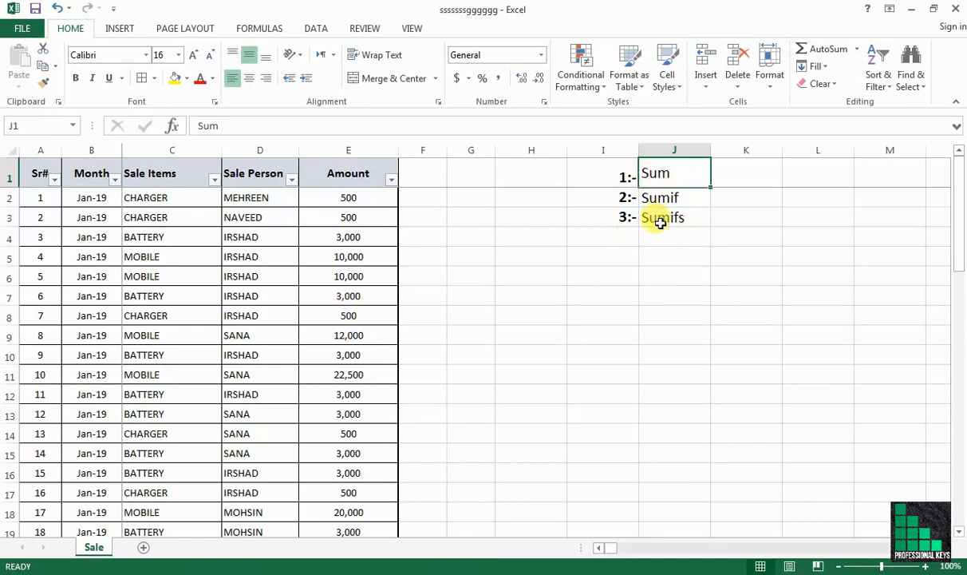
drag(343, 194, 361, 484)
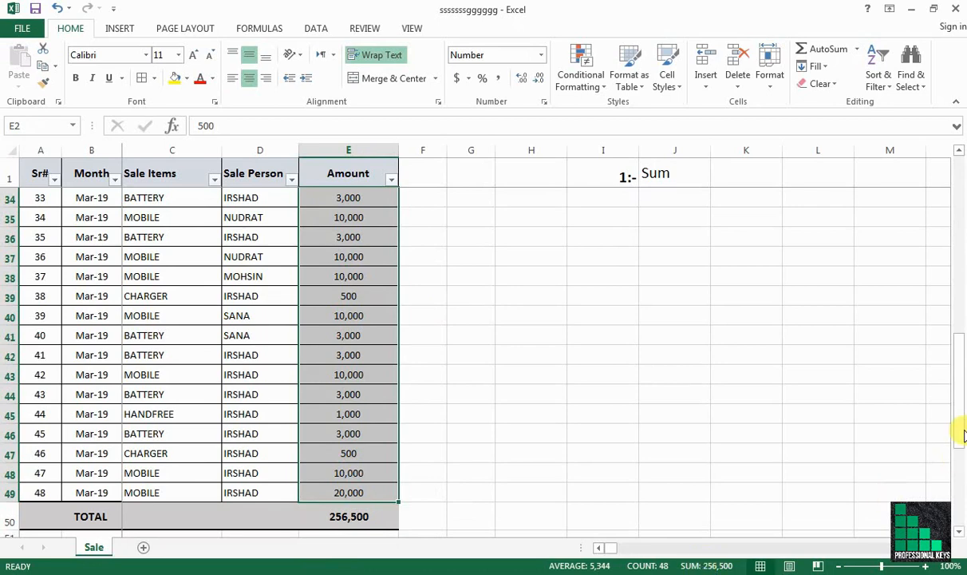
drag(953, 410, 959, 151)
click(753, 261)
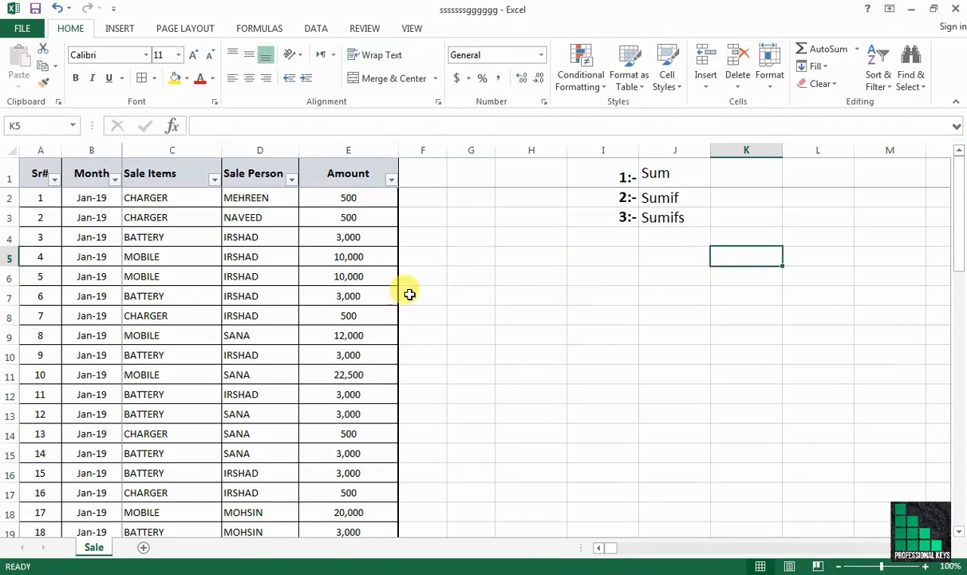
click(373, 316)
key(End)
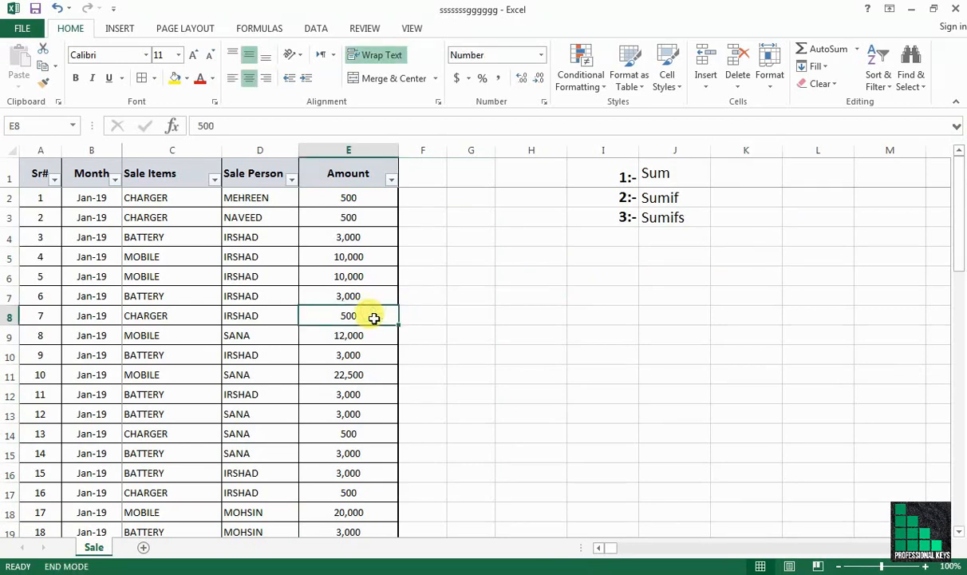
key(Down)
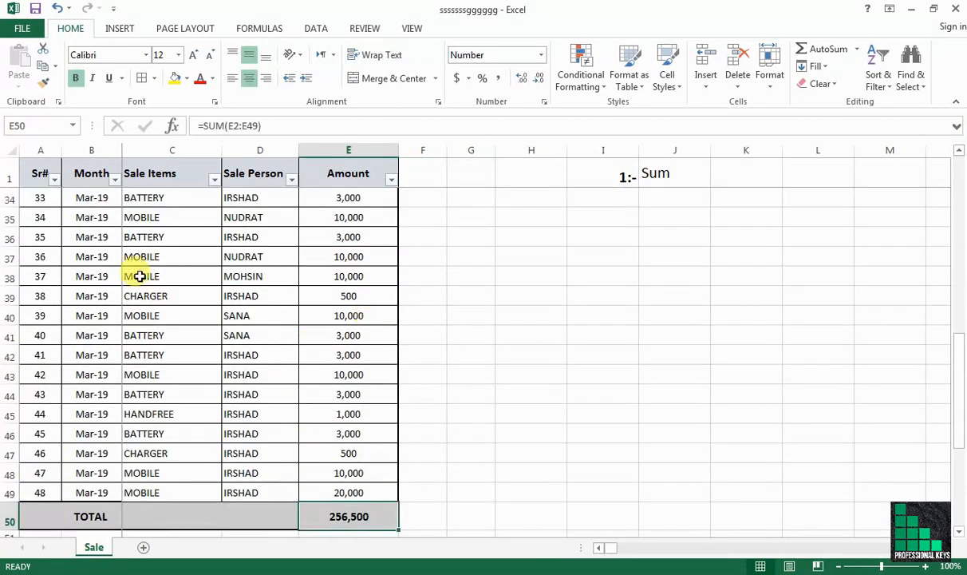
click(83, 166)
click(179, 168)
click(264, 170)
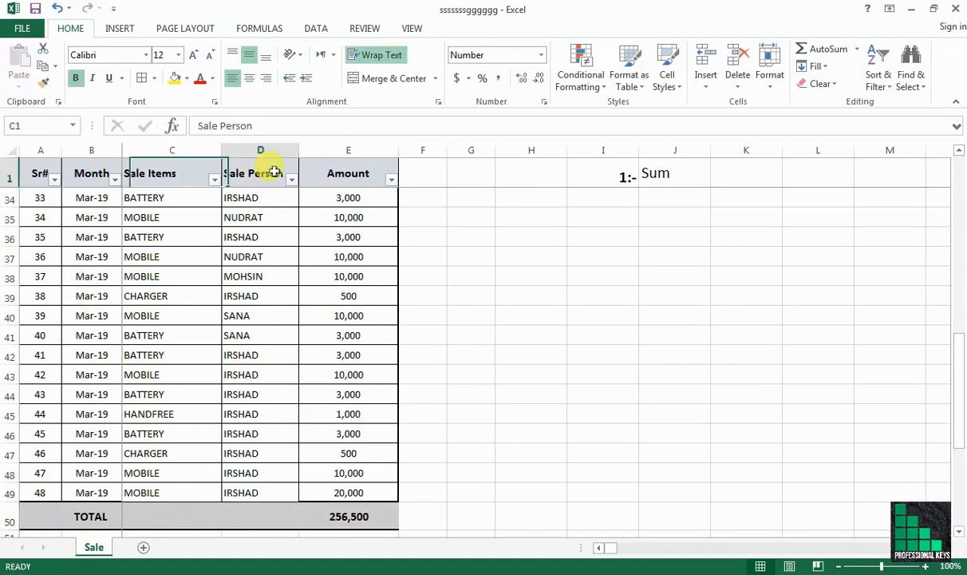
click(377, 174)
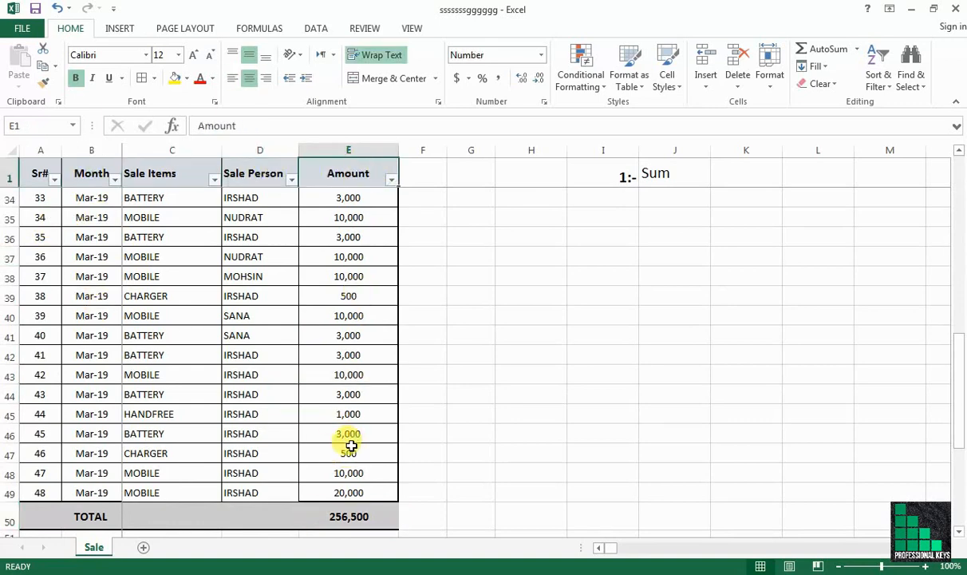
Clear the Amount total in E50 and enter a SUM of the individual cells, =SUM(E43,E46,E48)
click(364, 512)
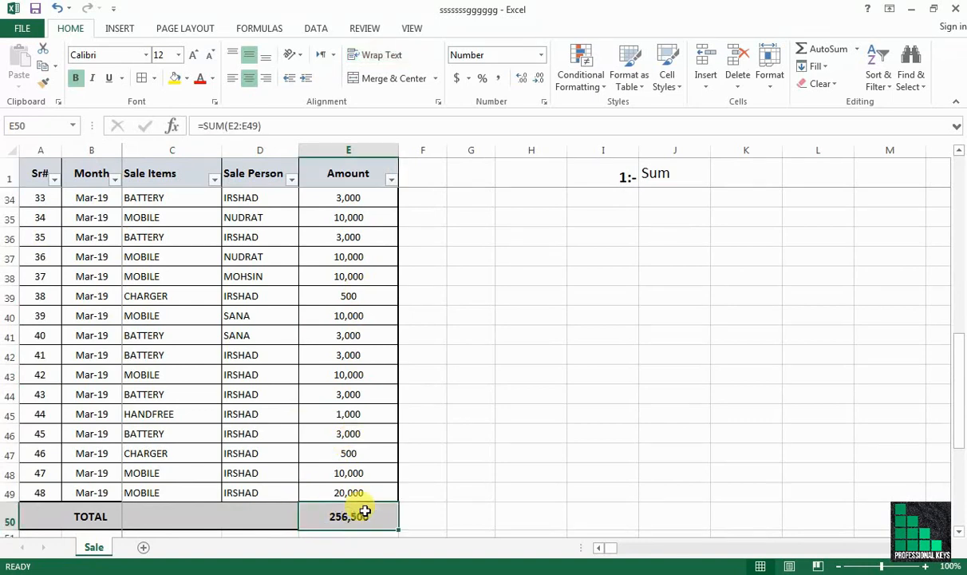
key(Delete)
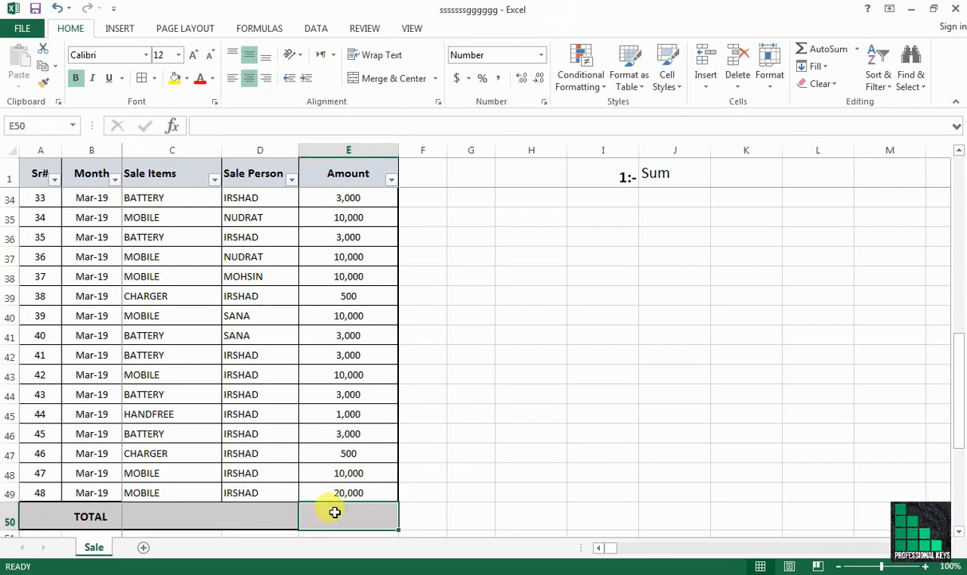
text(=)
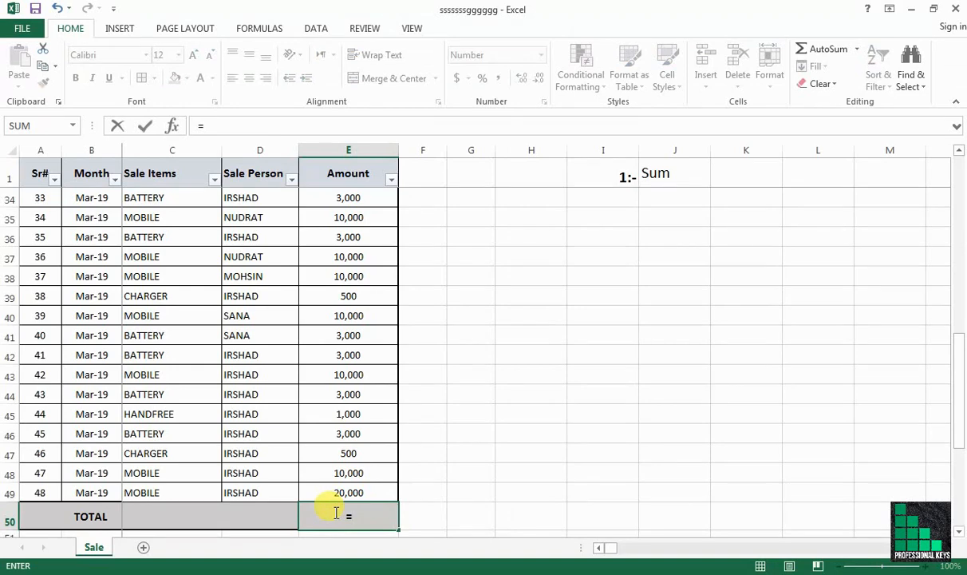
text(sum)
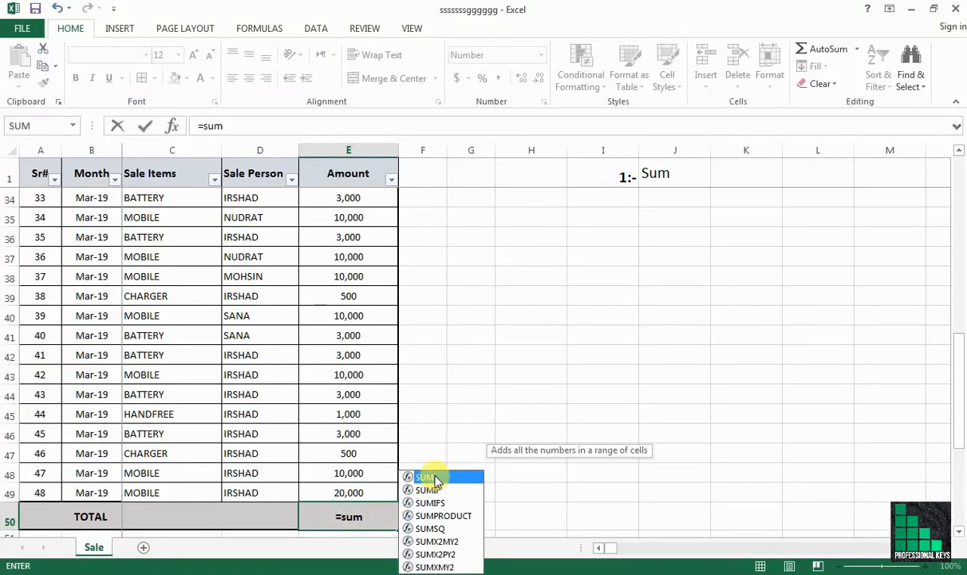
double_click(431, 478)
click(432, 472)
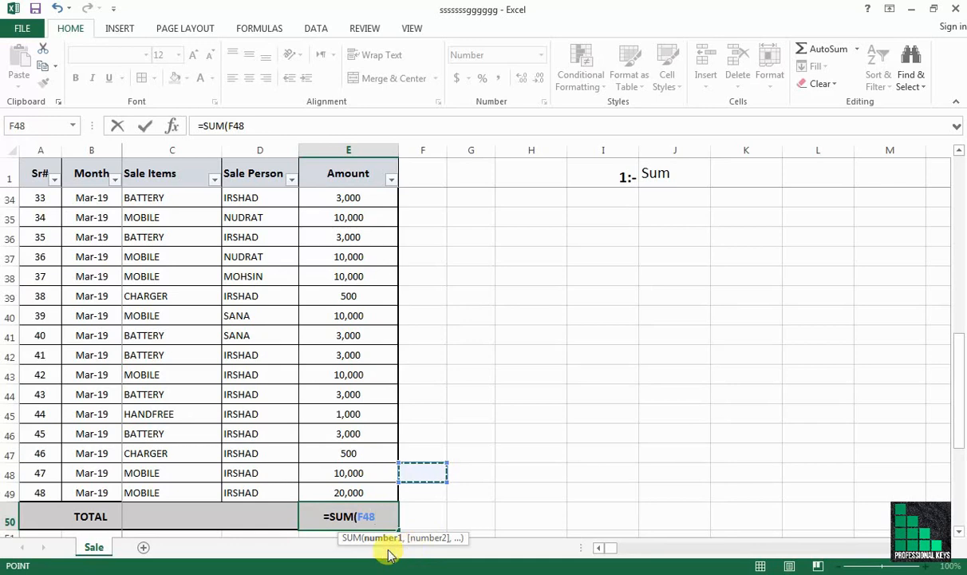
click(362, 375)
text(,)
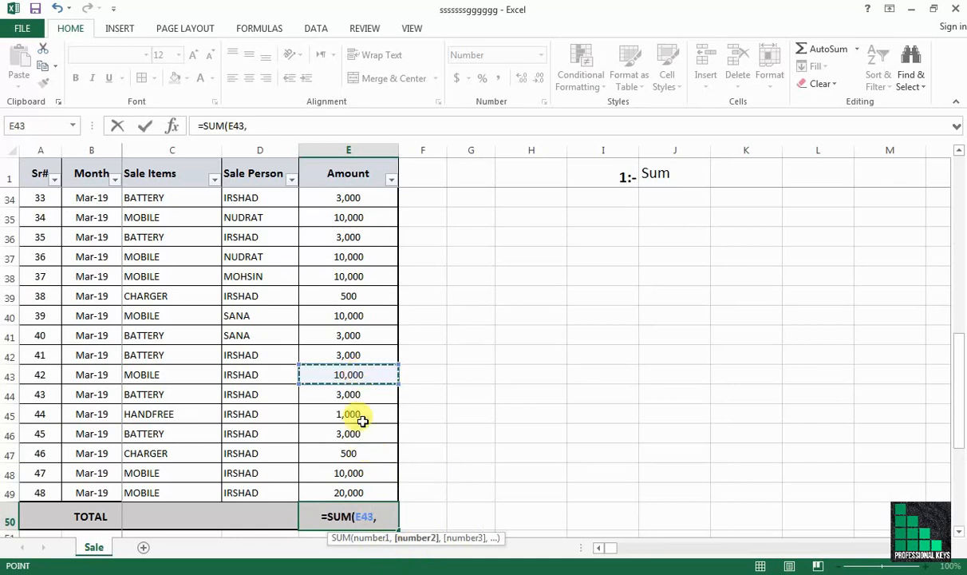
click(369, 435)
text(,)
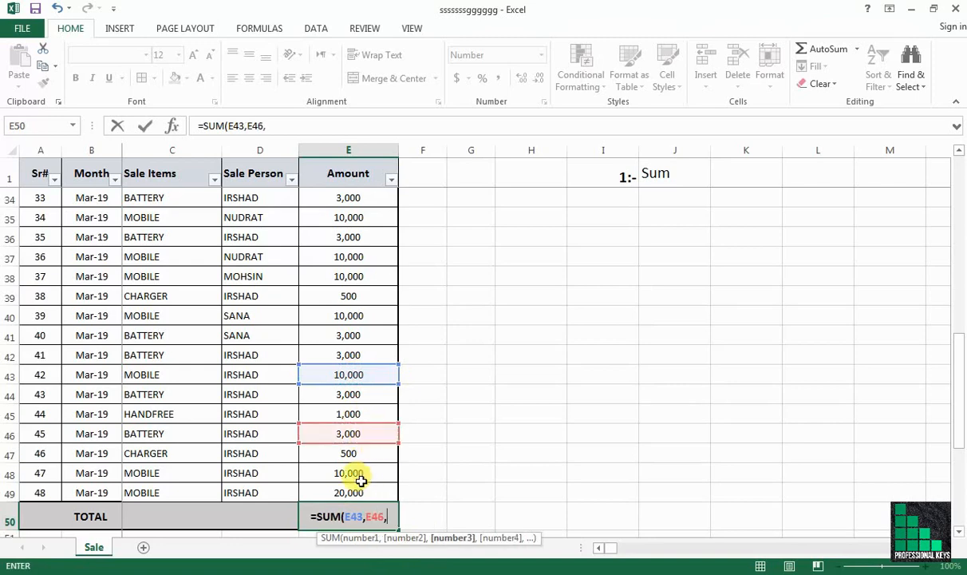
click(360, 477)
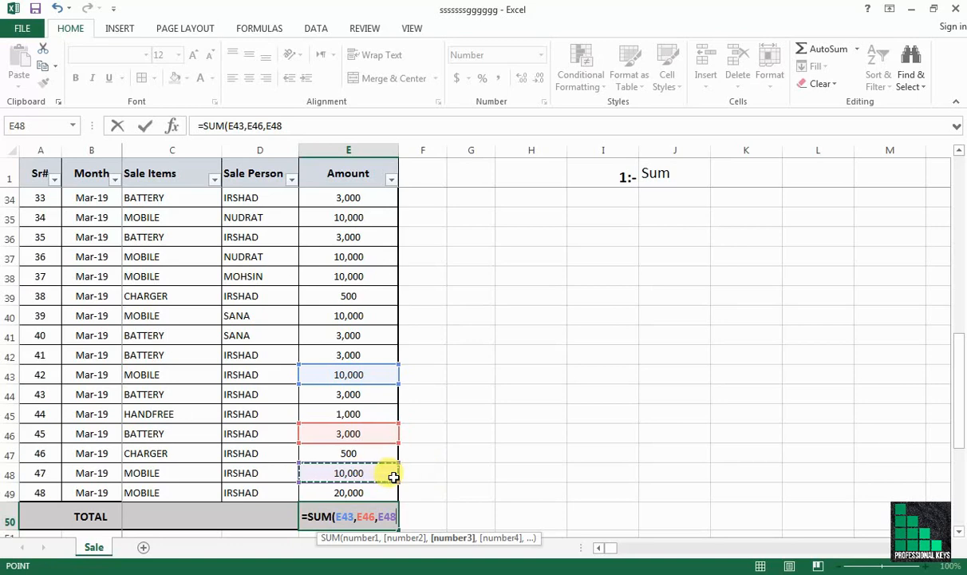
text())
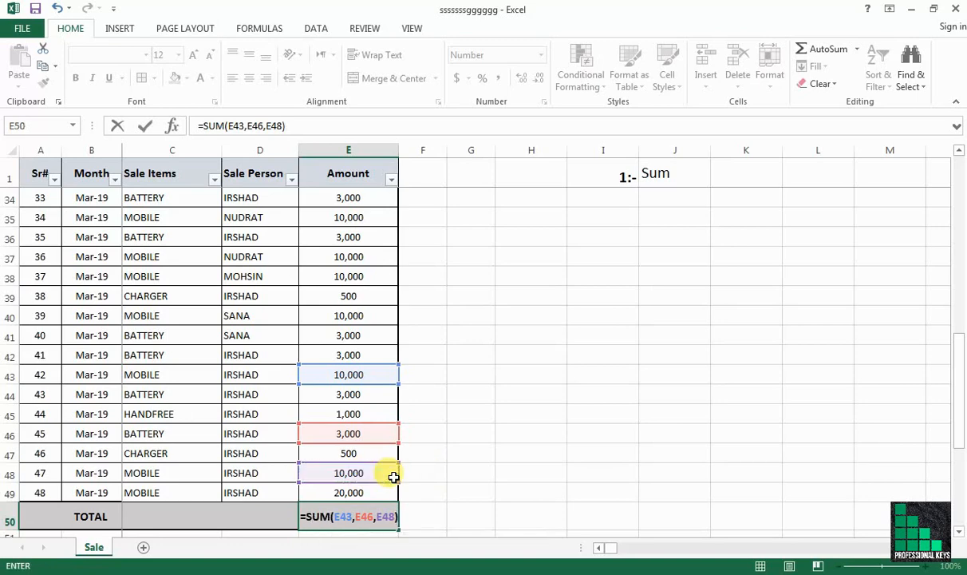
key(Return)
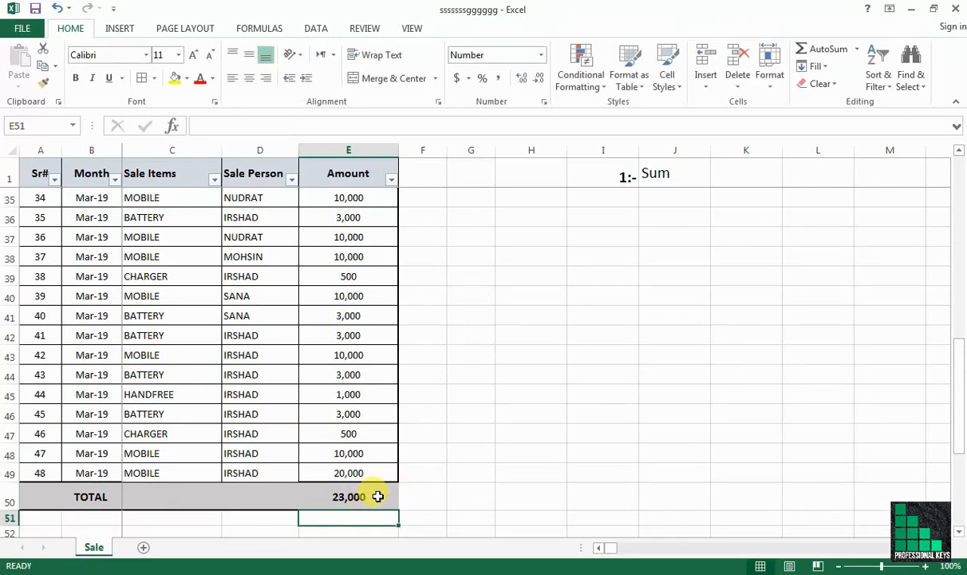
Replace the formula in total cell E50 with =SUM(E2:E49) to add up the whole Amount column
click(378, 497)
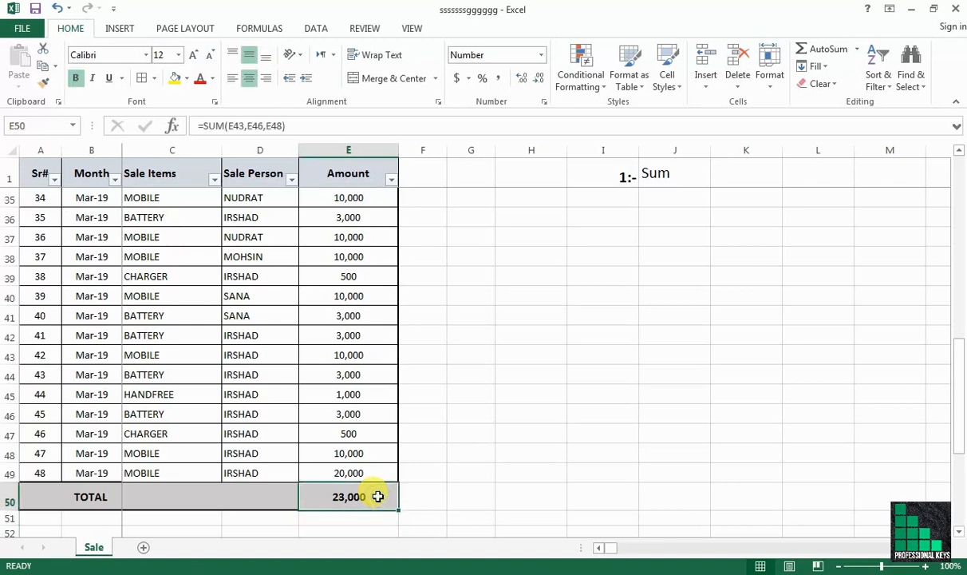
text(=)
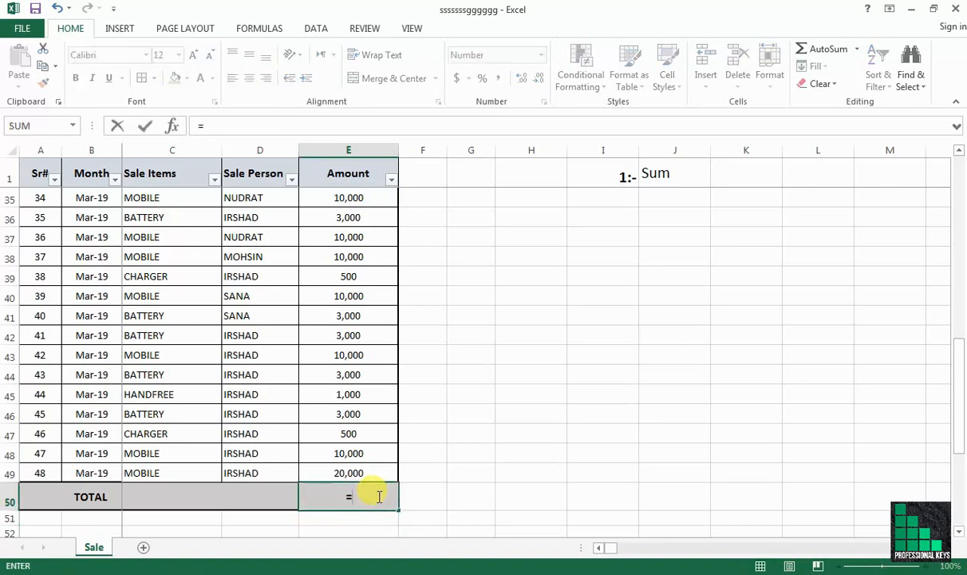
text(si)
key(BackSpace)
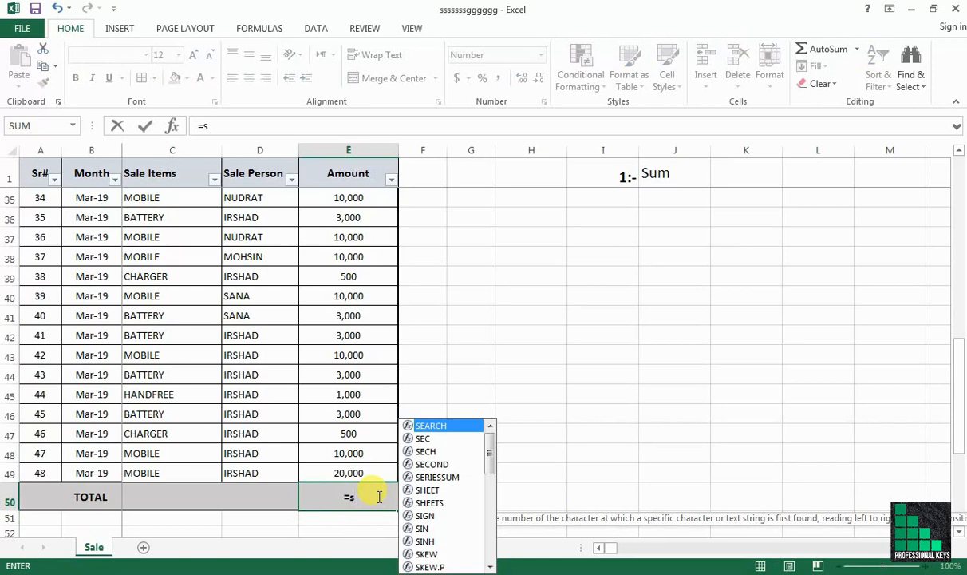
text(um)
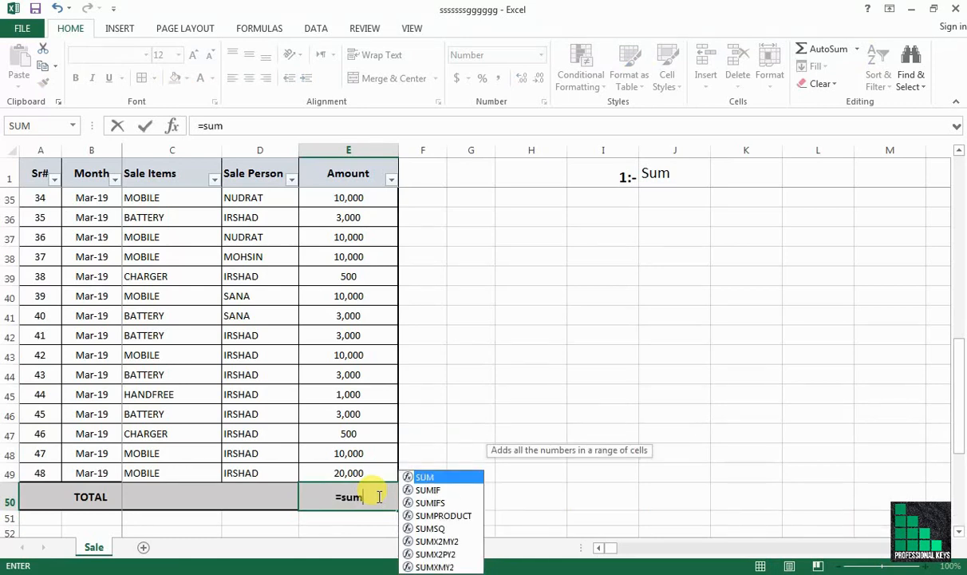
key(Tab)
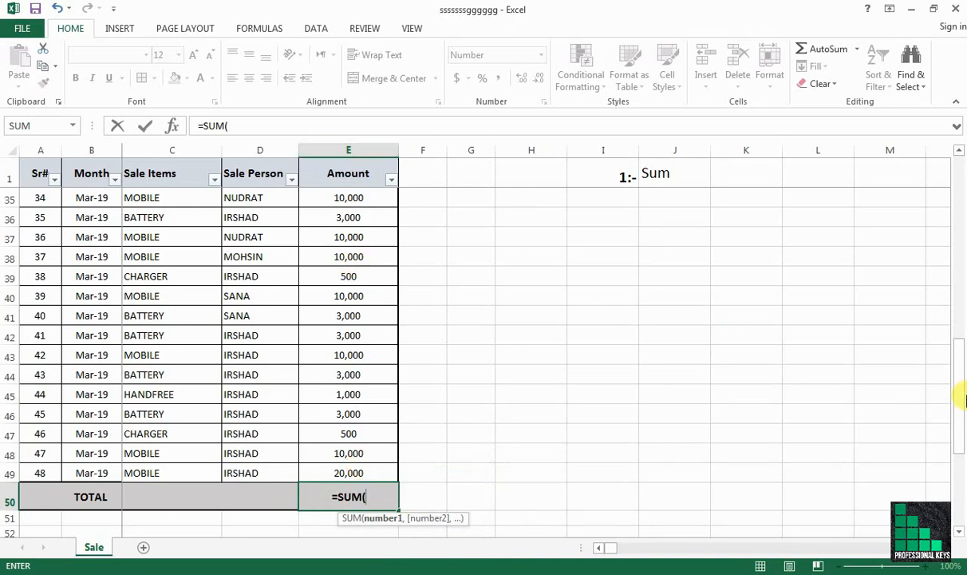
drag(960, 361, 958, 167)
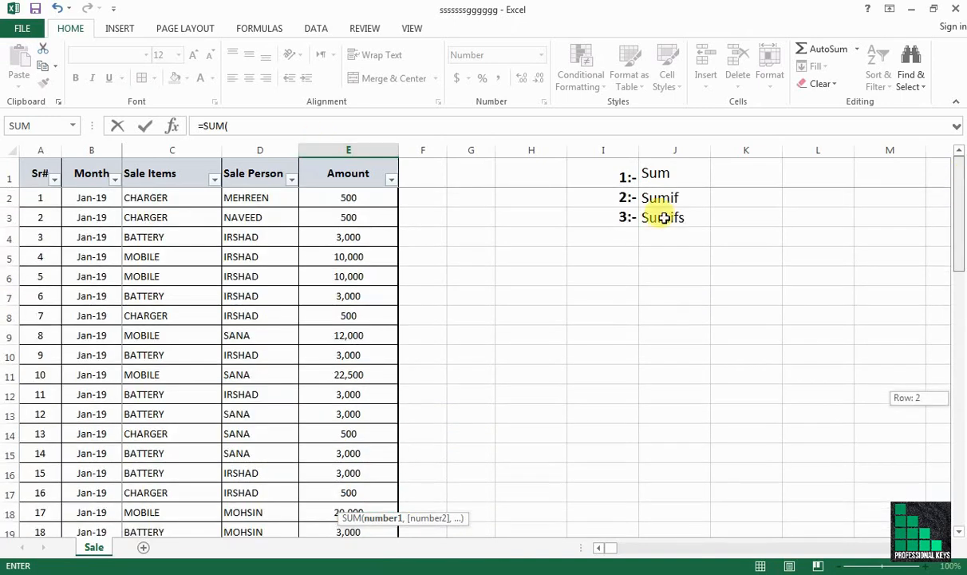
click(341, 197)
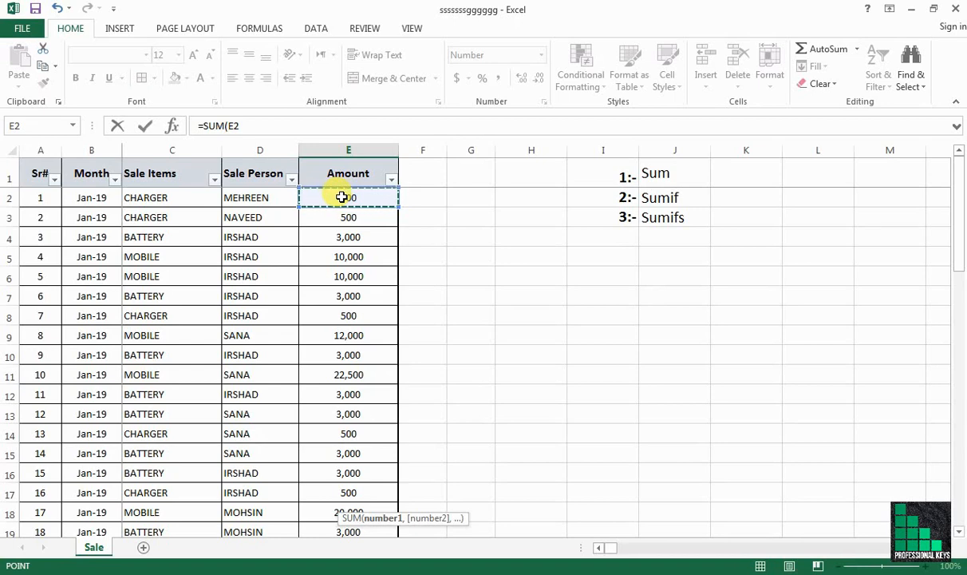
key(End)
key(shift+Down)
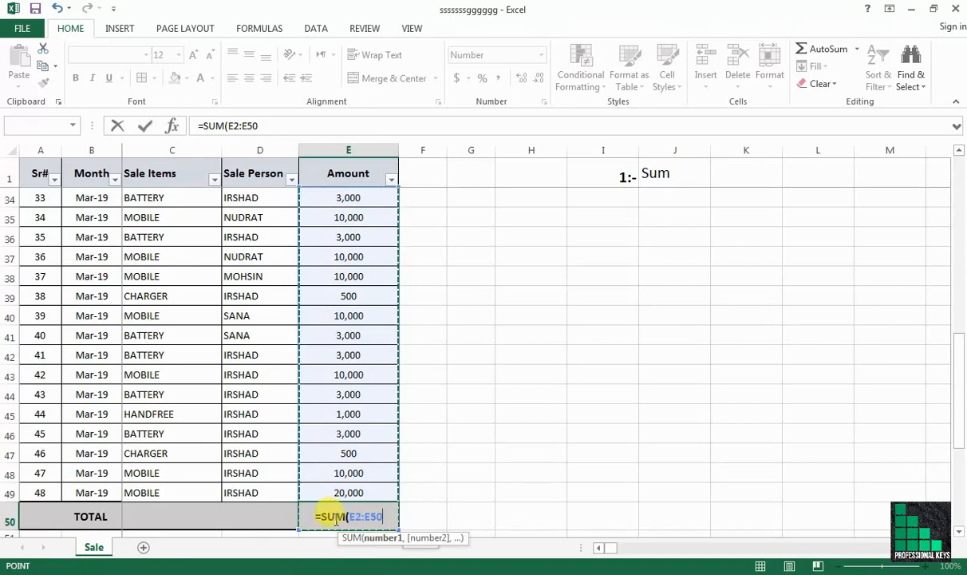
key(shift+Up)
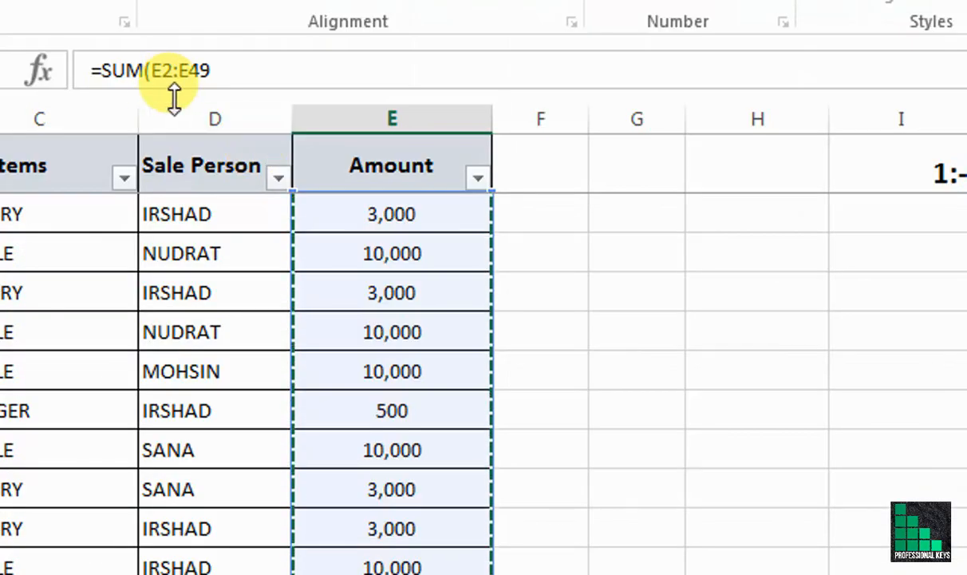
click(231, 80)
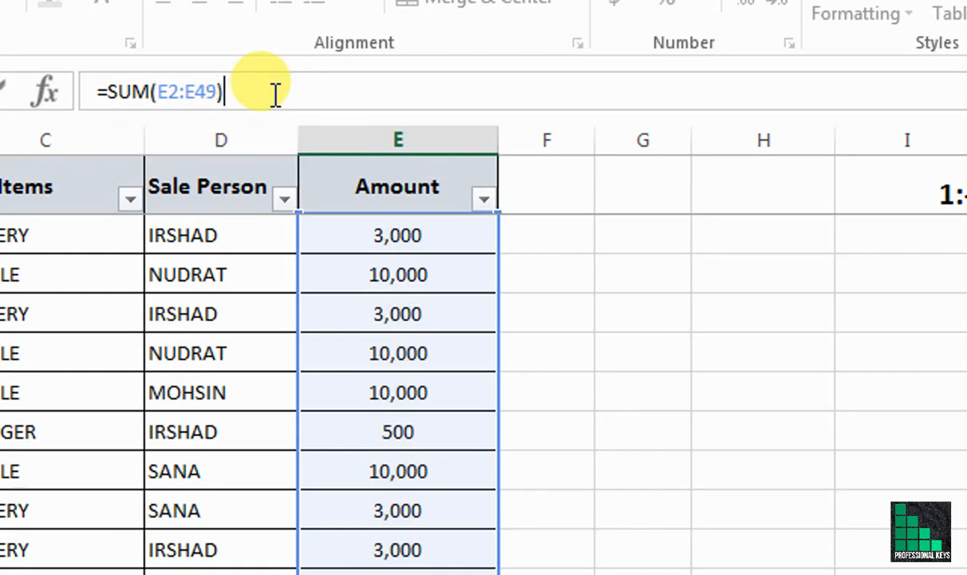
key(Return)
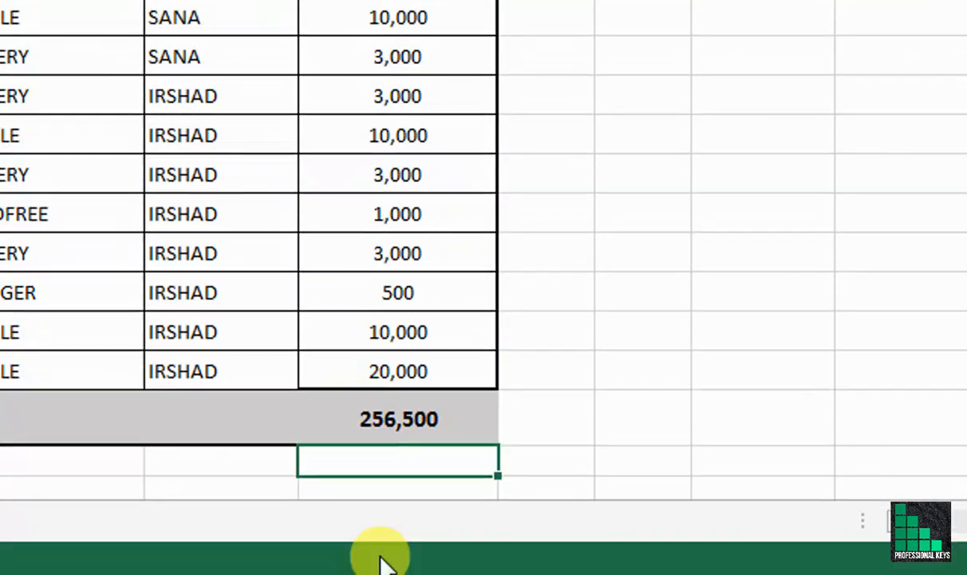
Check the cell range used by the total formula in E50, and select the Sumifs entry in J3
click(423, 431)
double_click(423, 427)
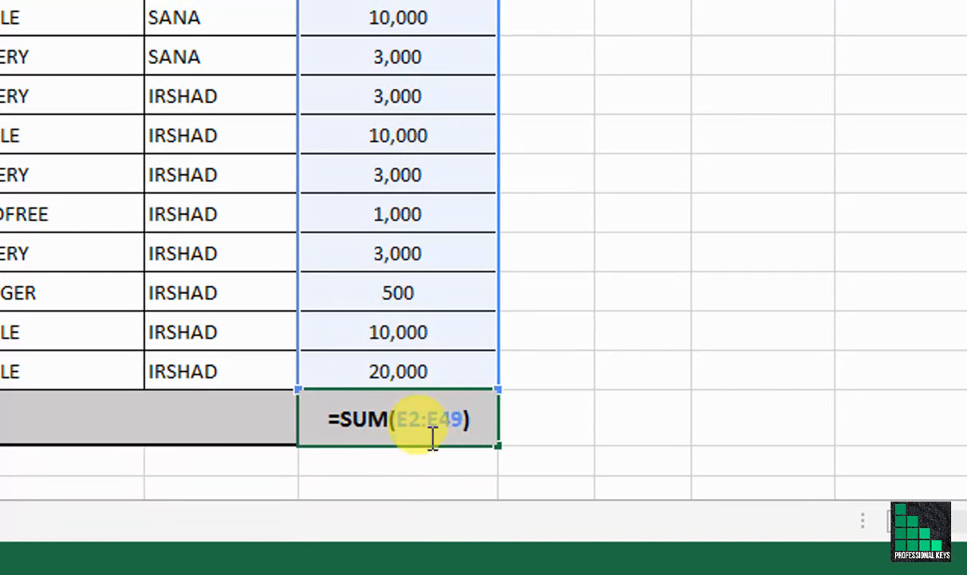
key(Return)
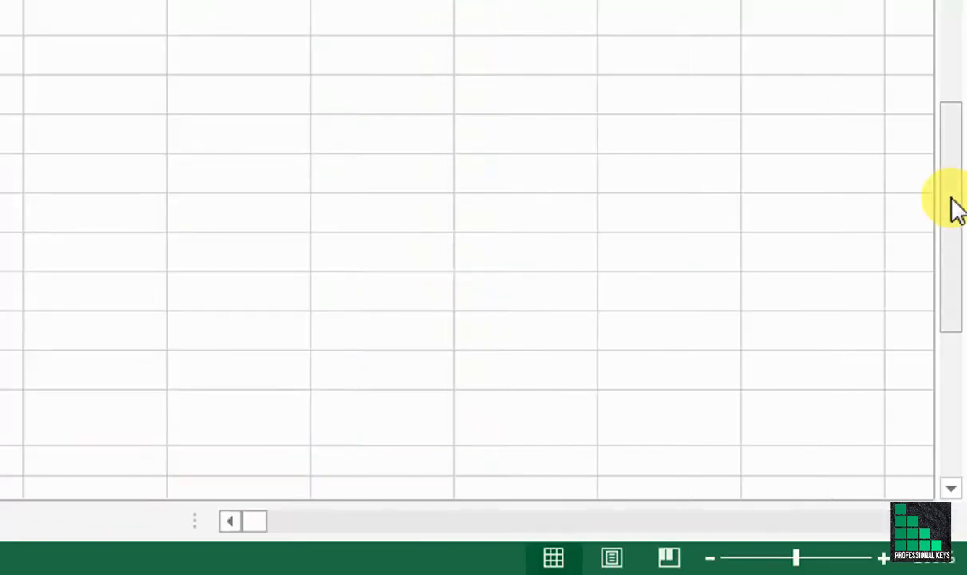
drag(952, 209, 937, 97)
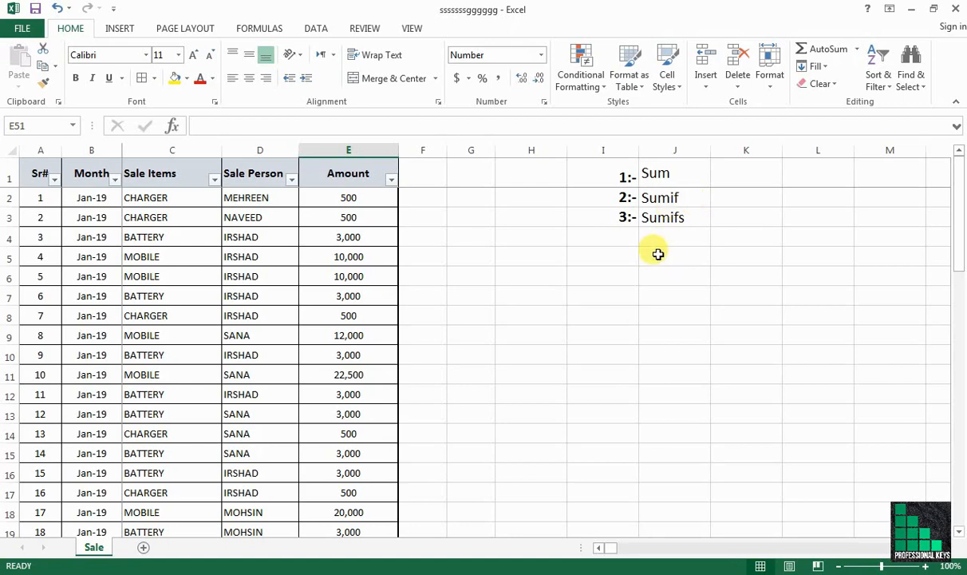
click(689, 220)
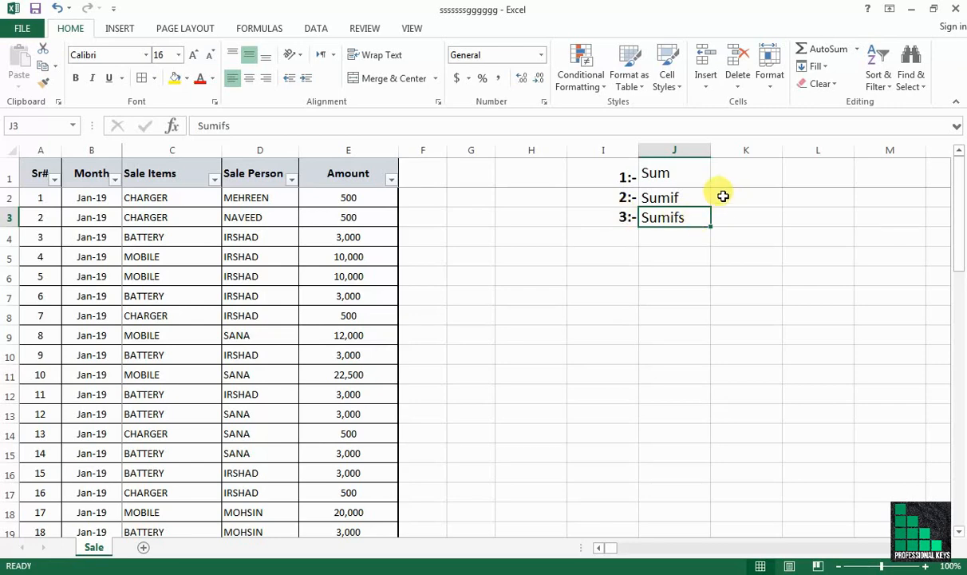
Examine the Month, Sale Items and Sale Person columns of the sales table as possible criteria for SUMIF
click(722, 195)
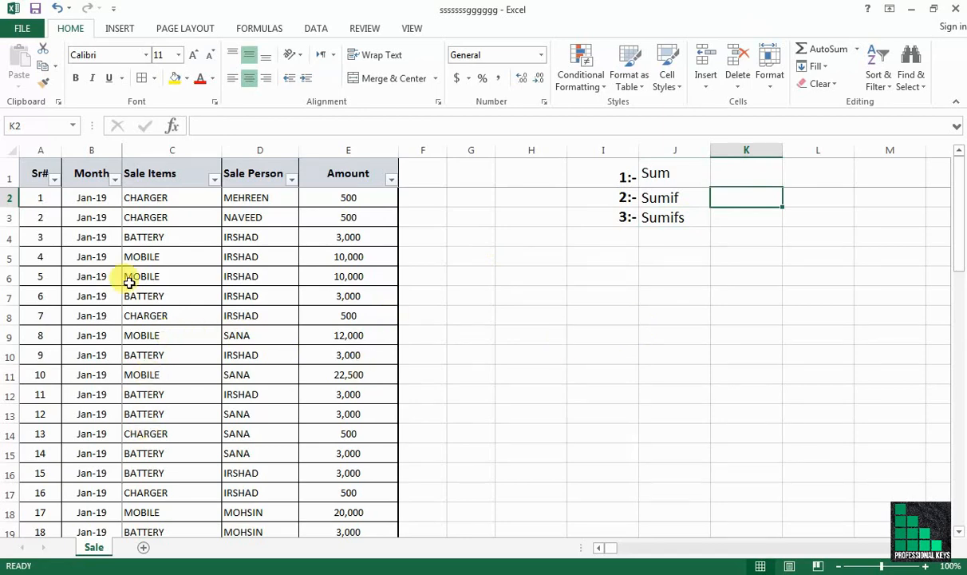
click(94, 149)
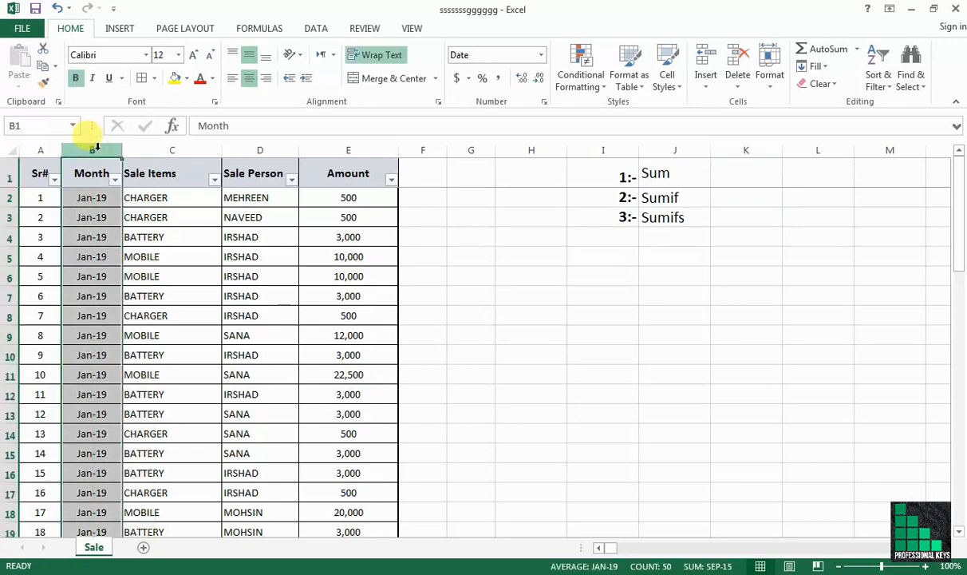
click(186, 145)
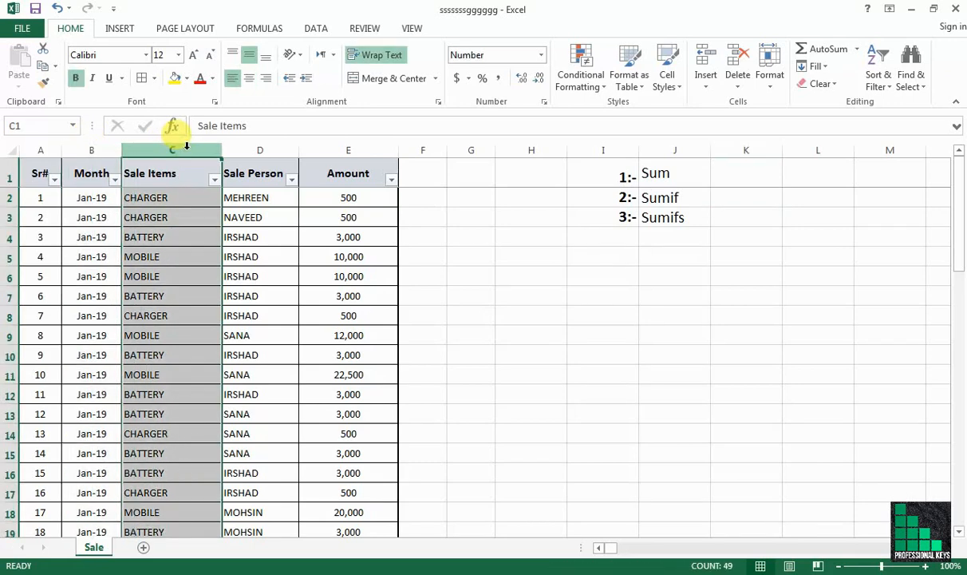
click(261, 146)
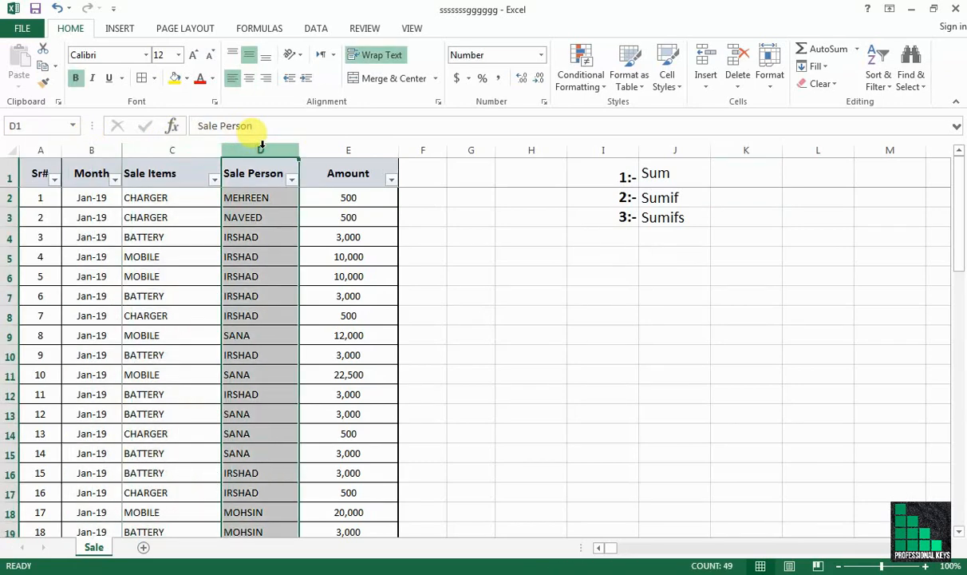
drag(110, 151, 261, 151)
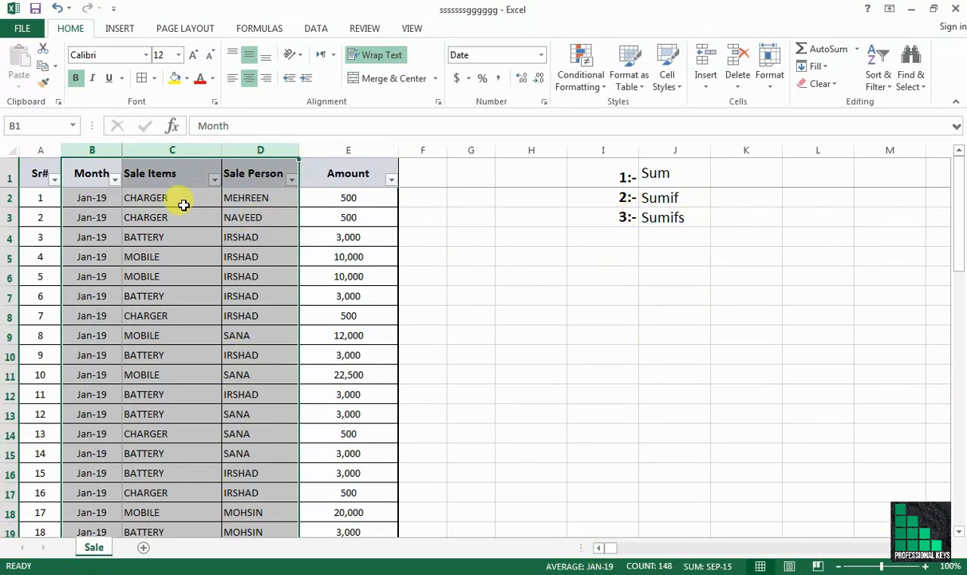
click(469, 237)
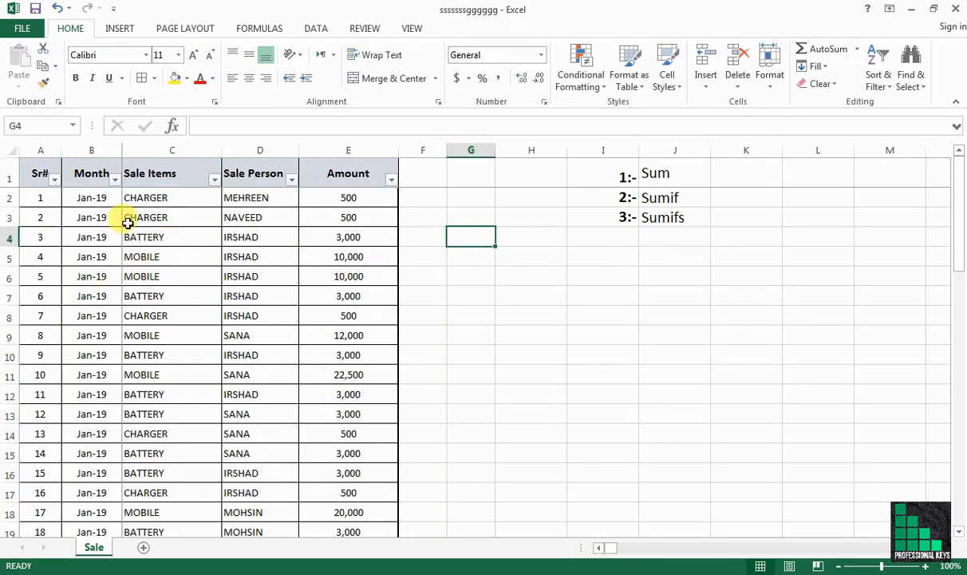
click(83, 169)
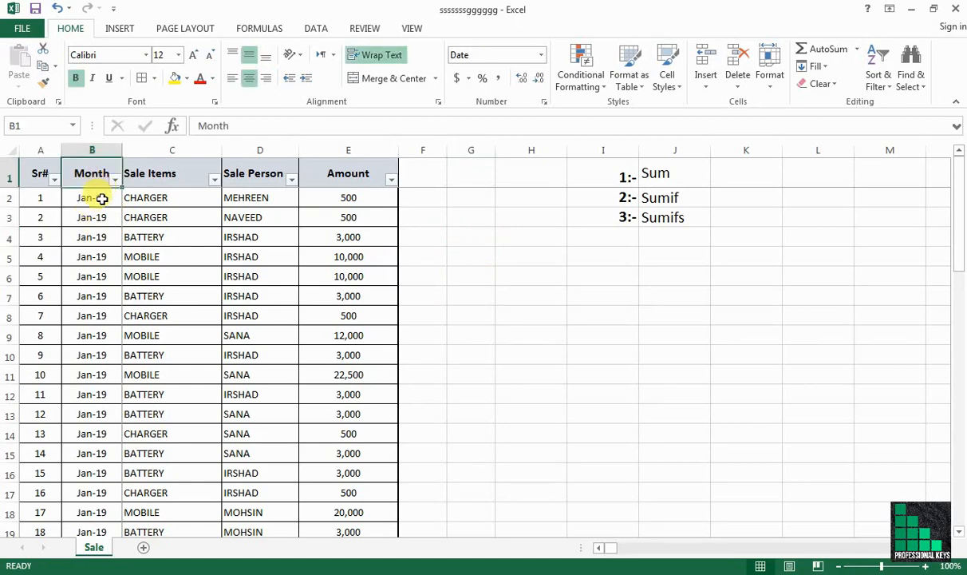
Copy the month values in B2:B49, without the TOTAL row, and paste them into column H starting at H5
click(102, 198)
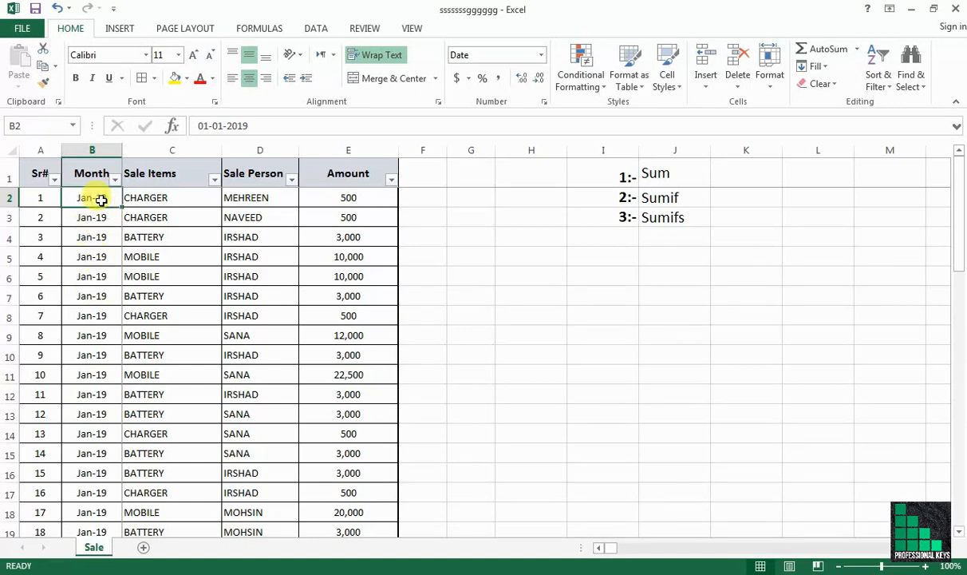
key(End)
key(shift+Down)
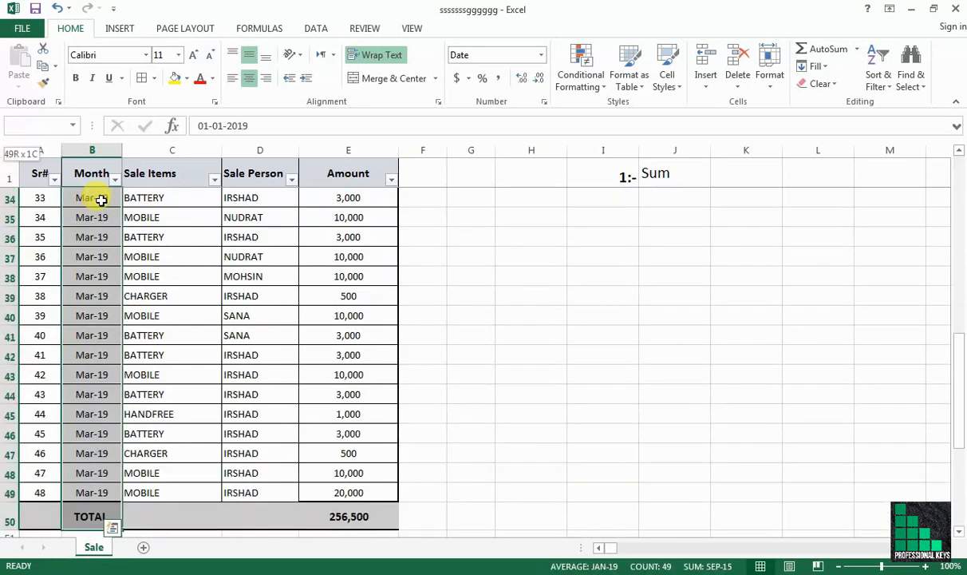
key(shift+Up)
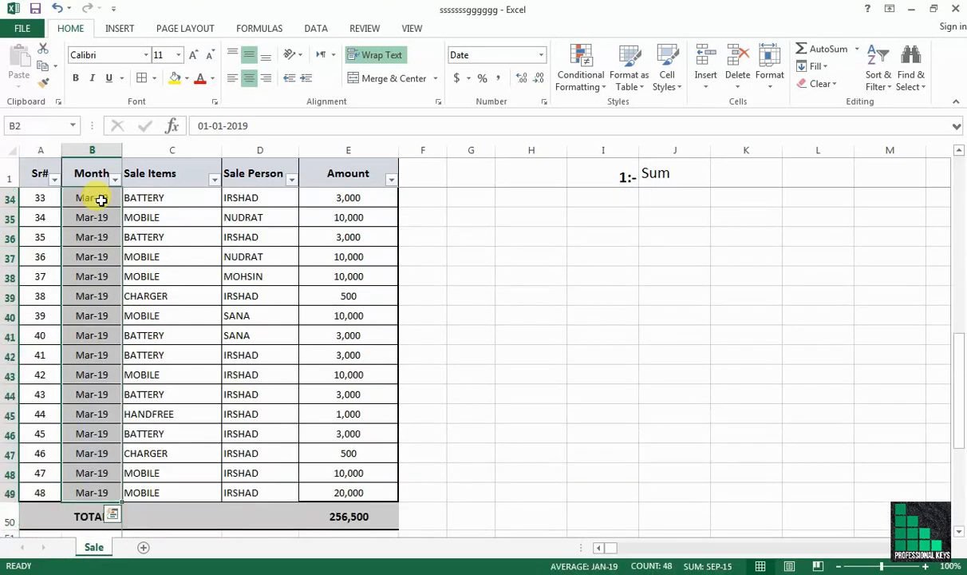
key(ctrl+c)
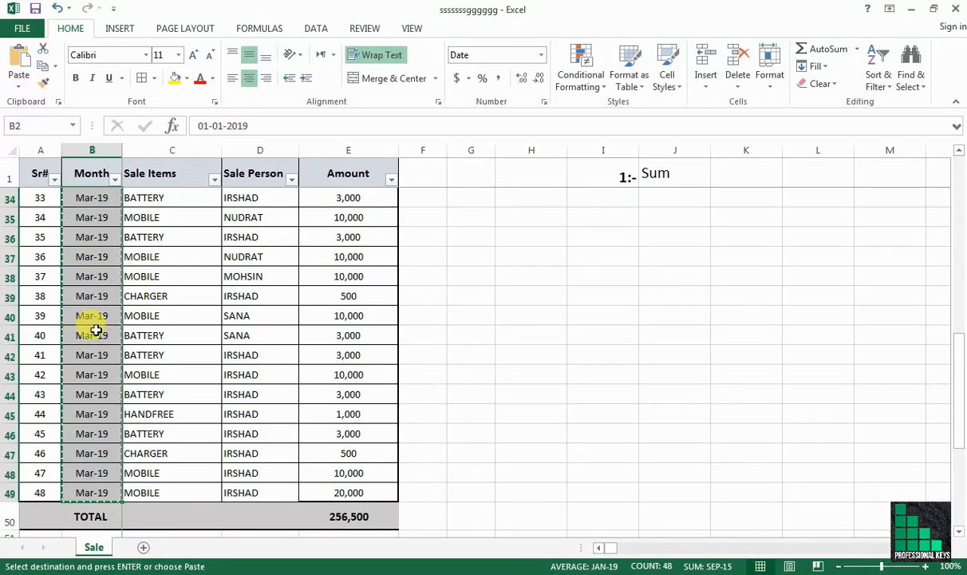
drag(960, 361, 374, 252)
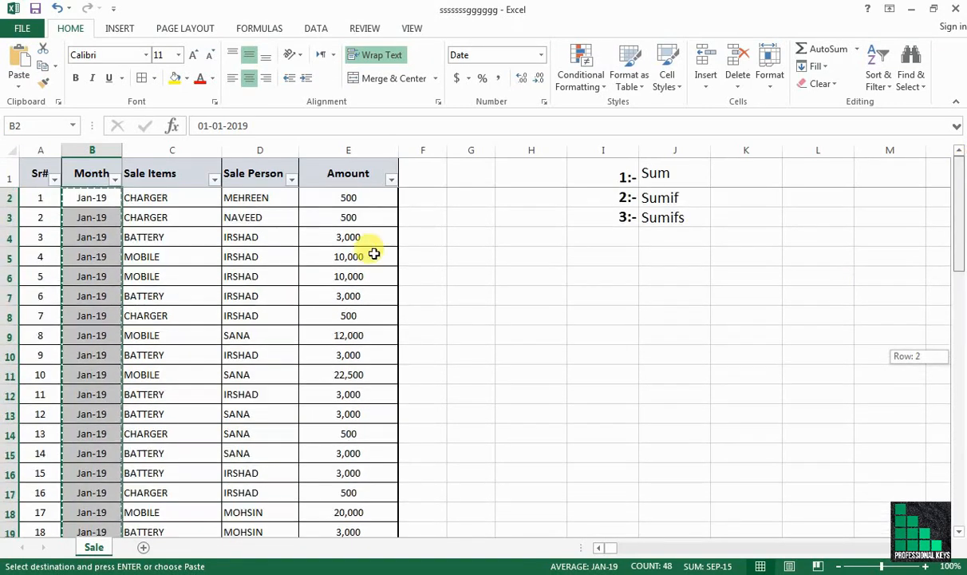
right_click(504, 252)
click(533, 319)
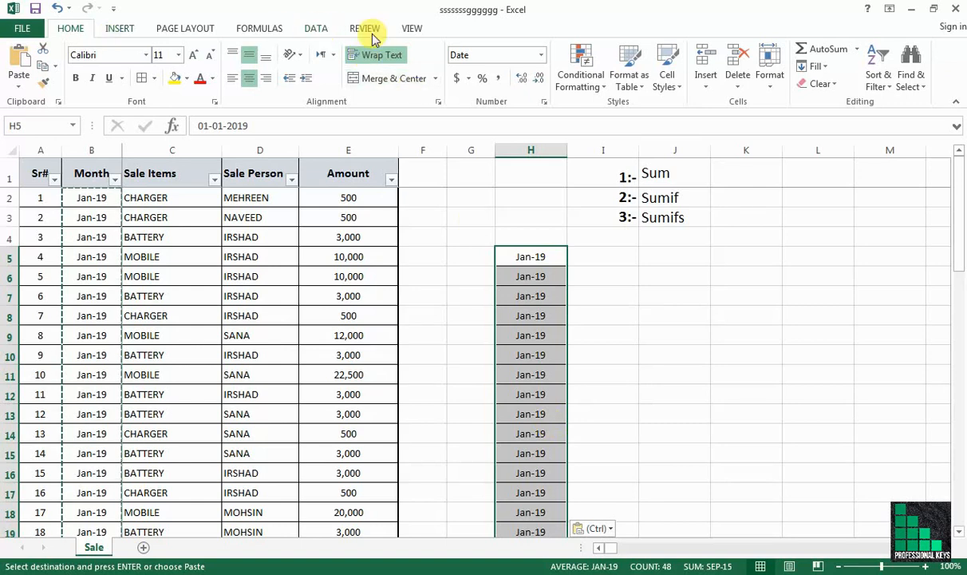
Remove the duplicate values from the pasted month list in column H
click(315, 28)
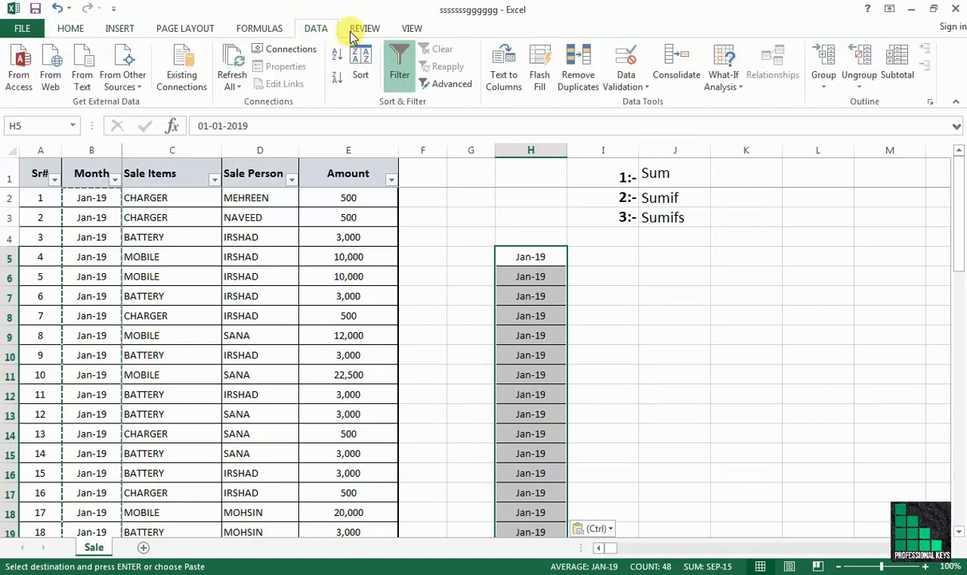
click(574, 76)
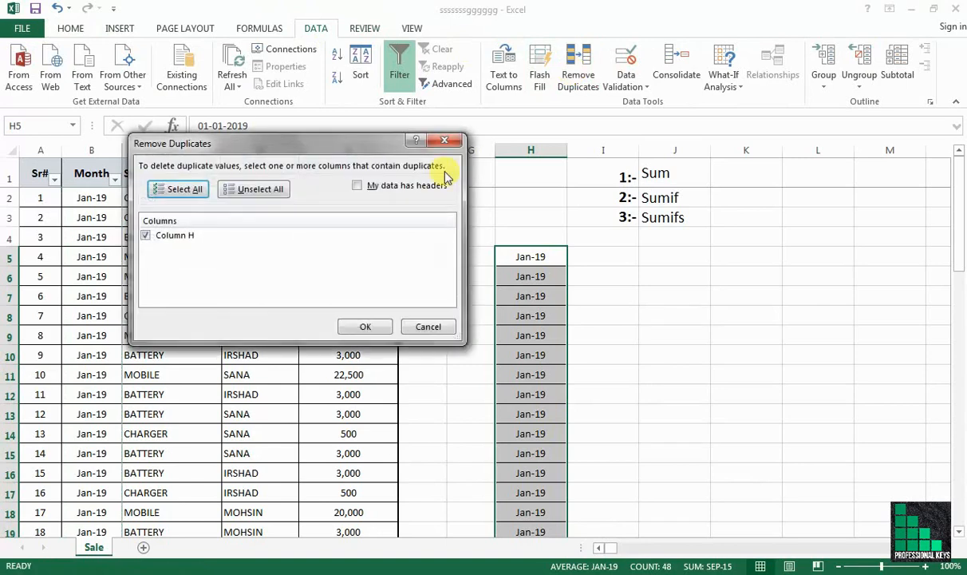
click(365, 328)
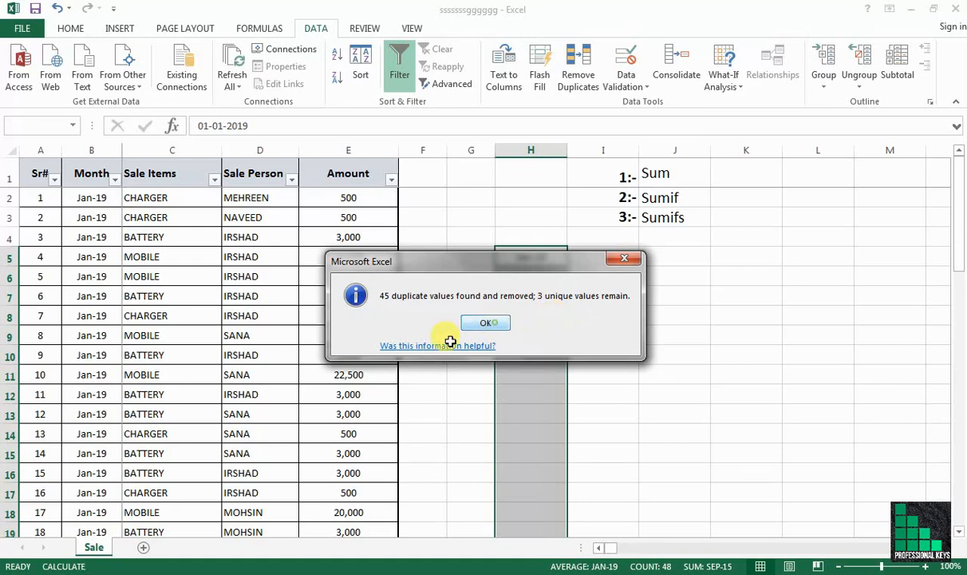
key(Return)
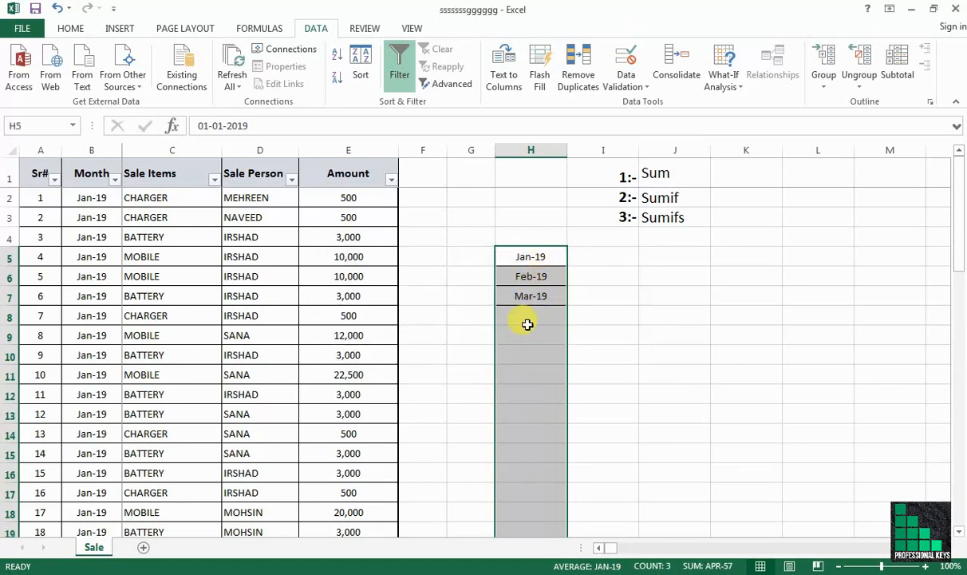
click(544, 390)
key(shift+Up)
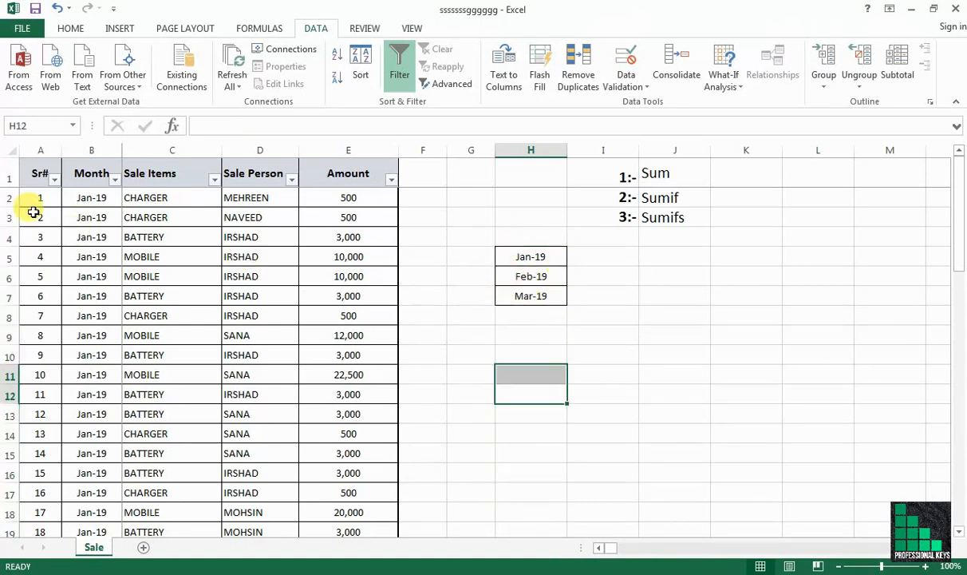
Review the Month column, and start a SUMIF formula in I5 beside the Jan-19 entry
click(78, 174)
key(ctrl+shift+Down)
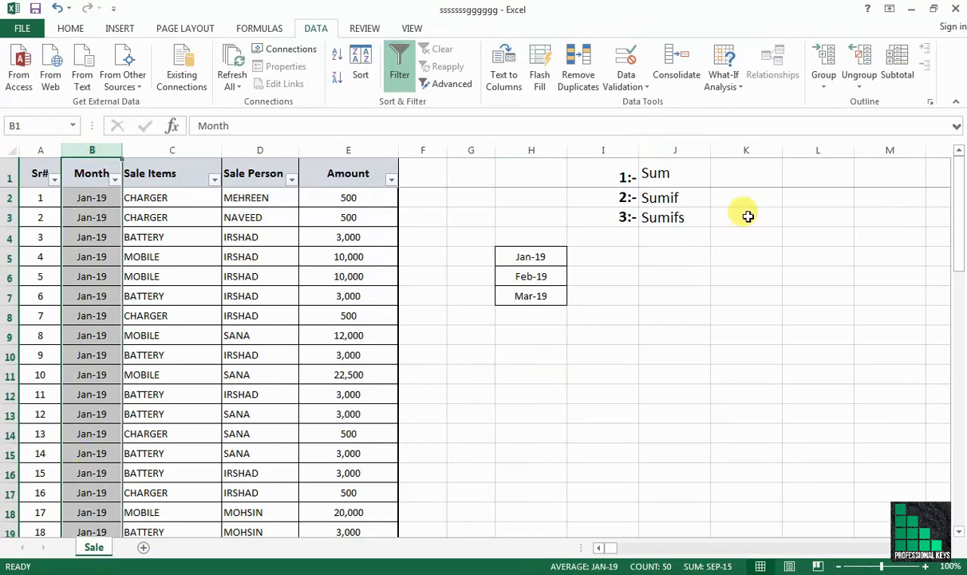
click(607, 257)
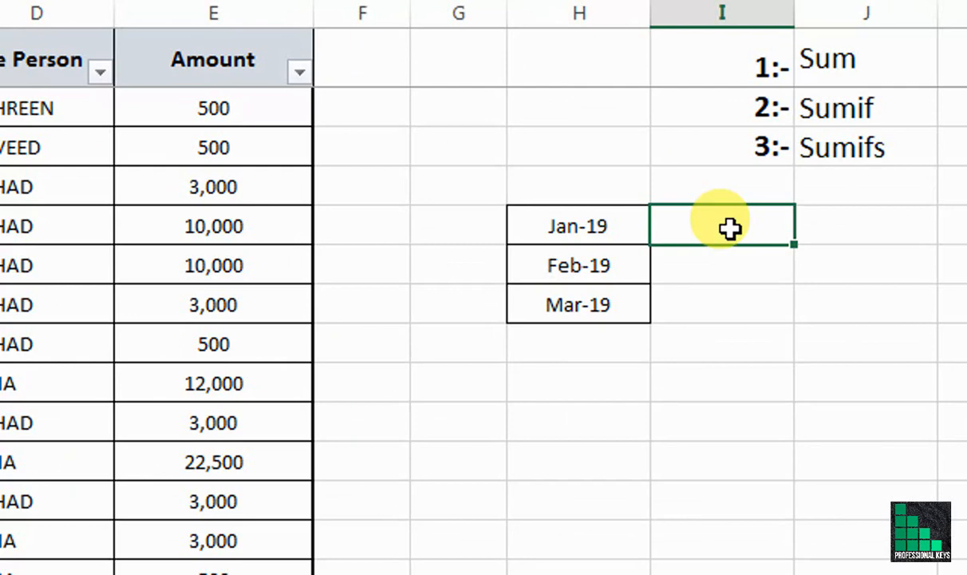
double_click(730, 229)
text(=sumif)
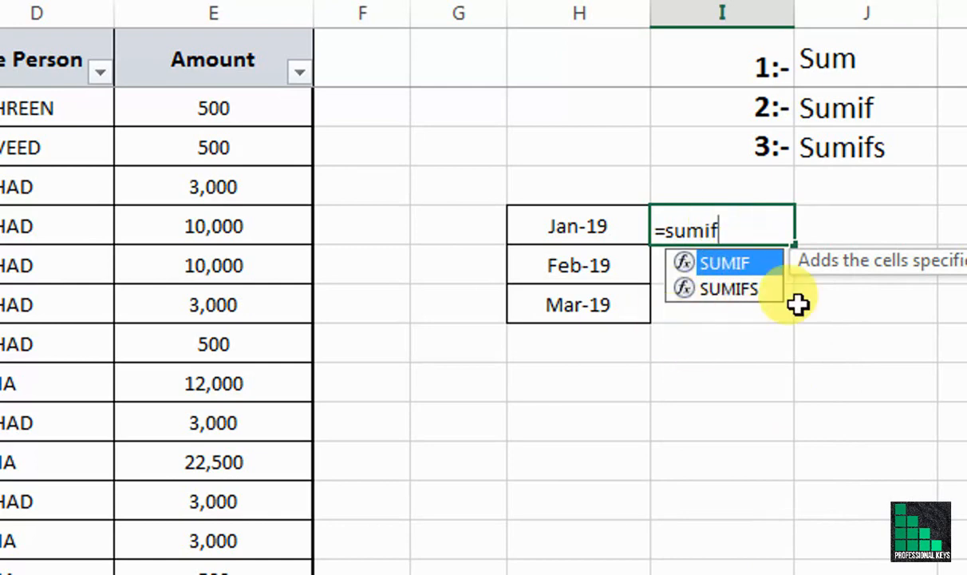
double_click(722, 266)
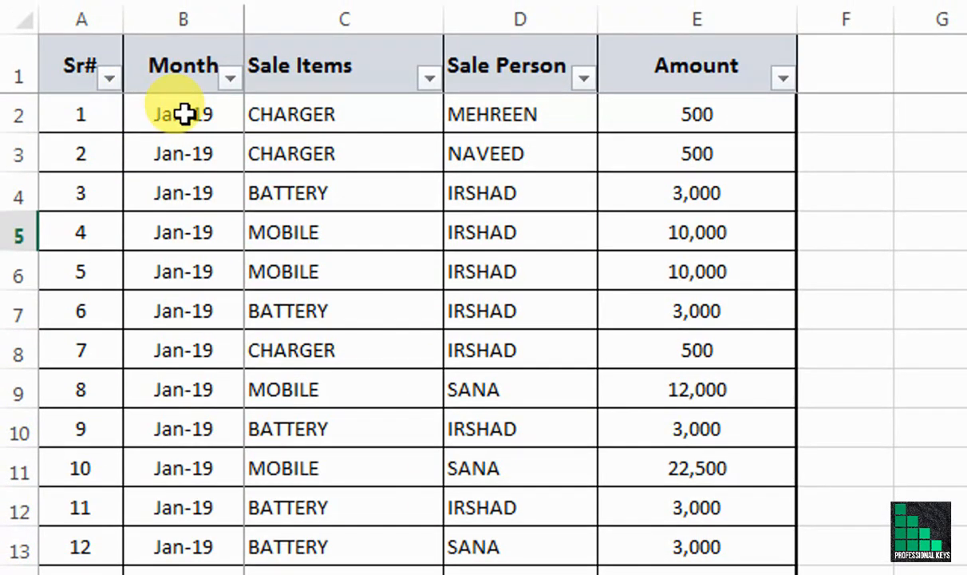
Set the SUMIF range argument to the month cells as the absolute reference $B$2:$B$49
click(184, 114)
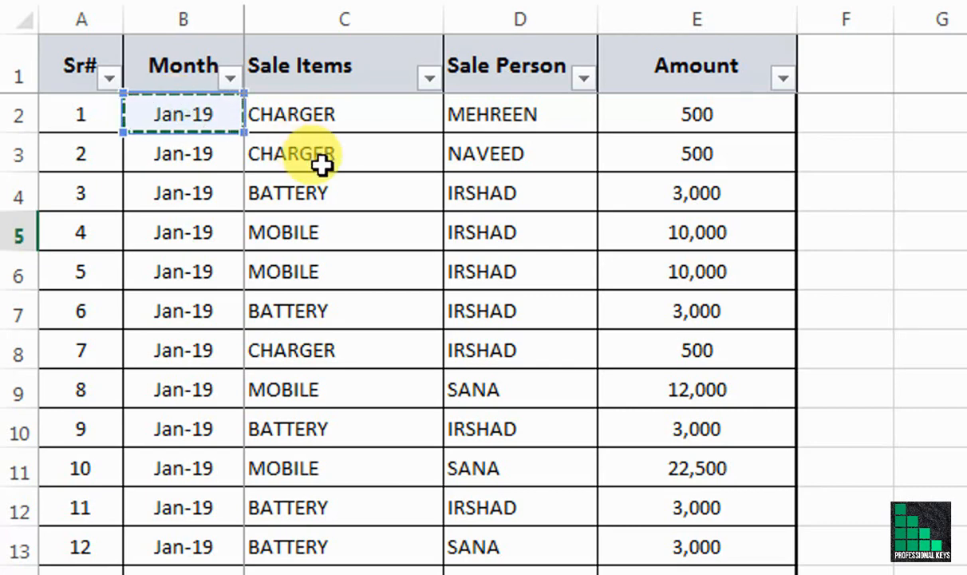
key(ctrl+shift+Down)
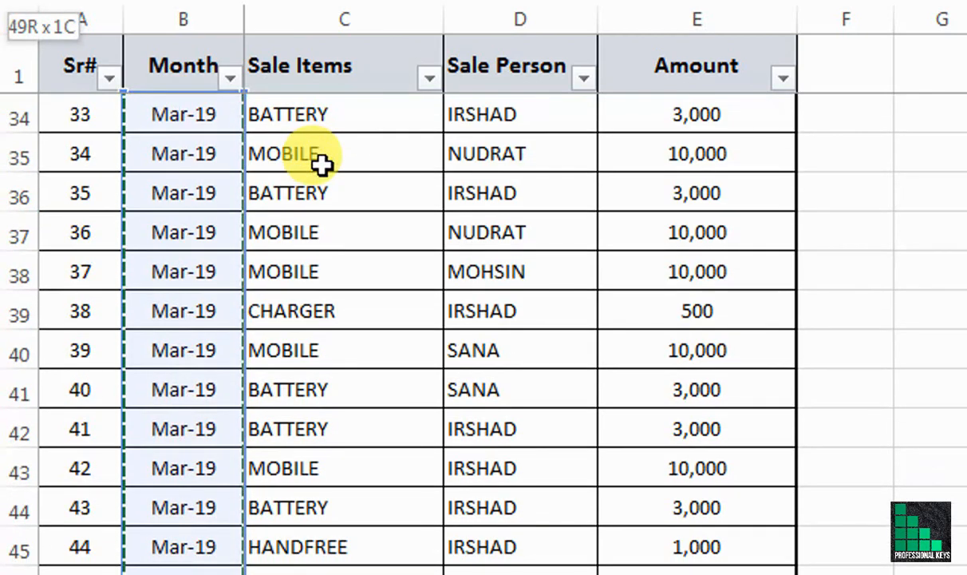
key(shift+Up)
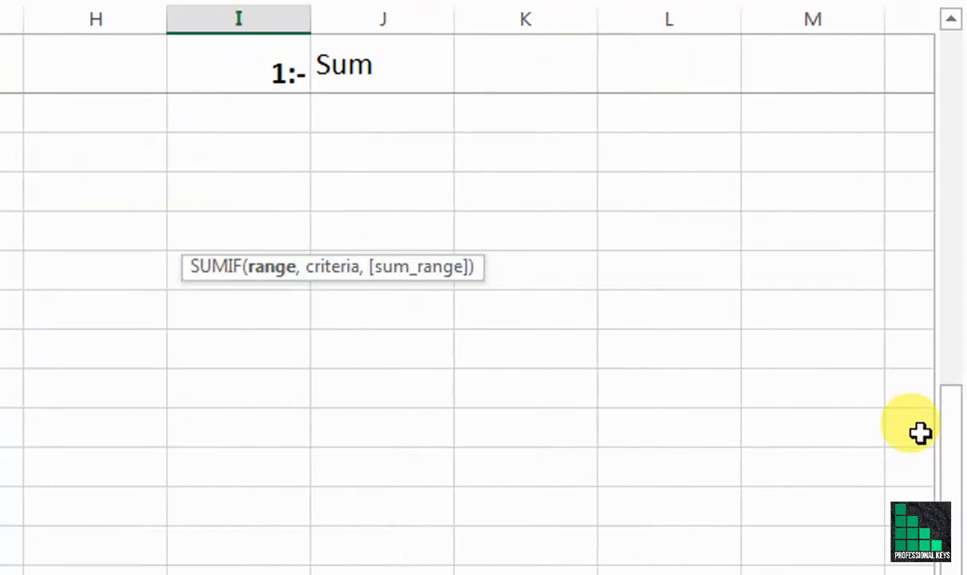
drag(954, 462, 296, 303)
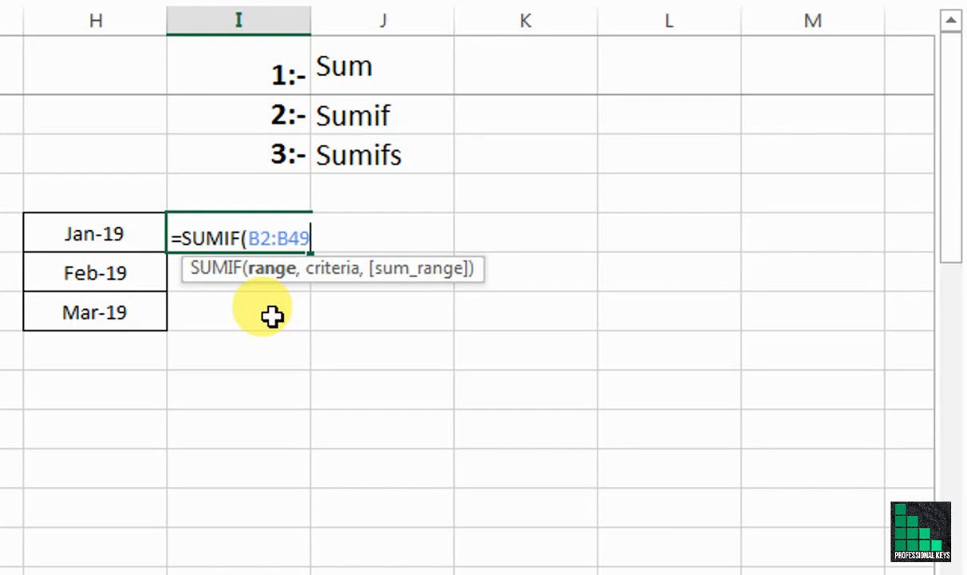
key(F4)
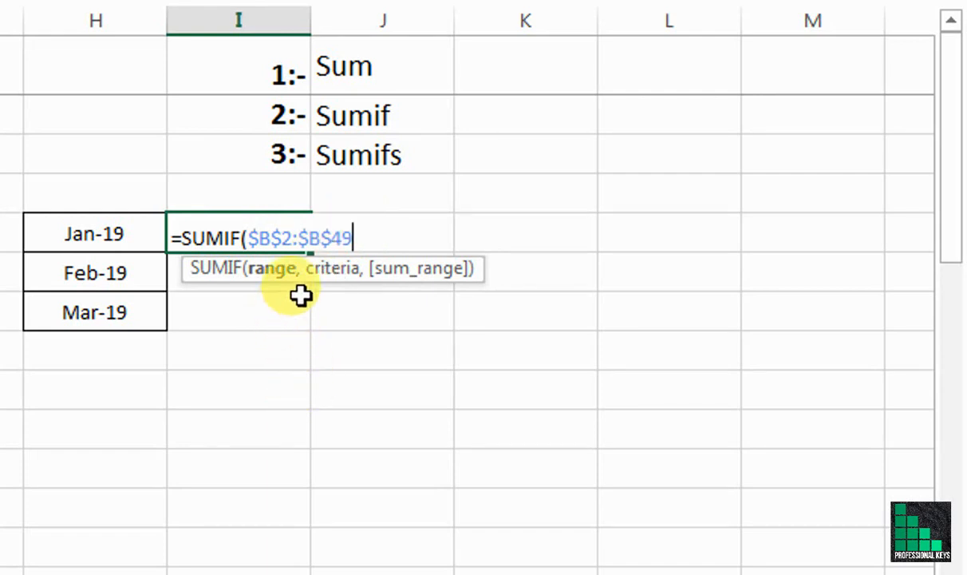
text(,)
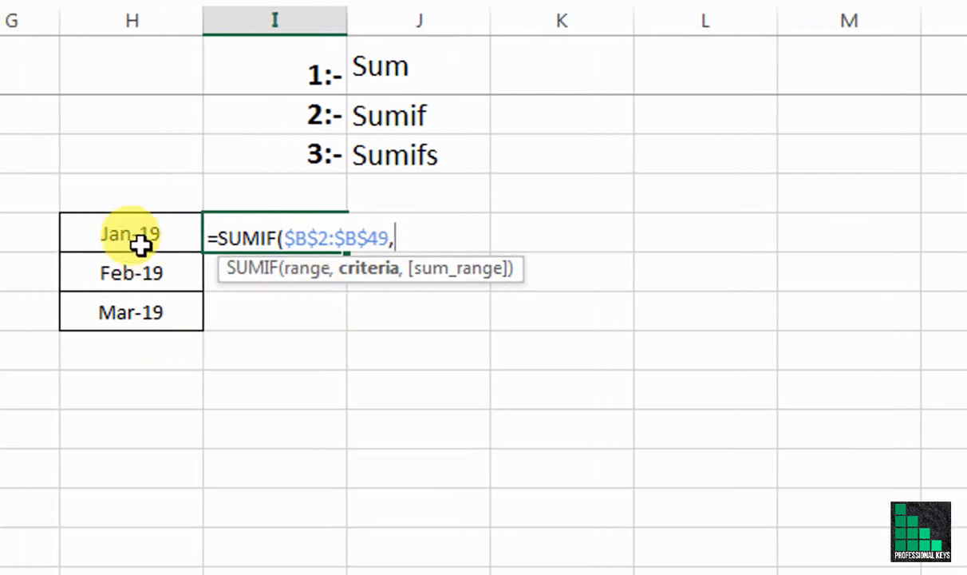
Set the SUMIF criteria argument to the list of unique months as the absolute reference $H$5:$H$7
click(99, 233)
drag(143, 277, 142, 311)
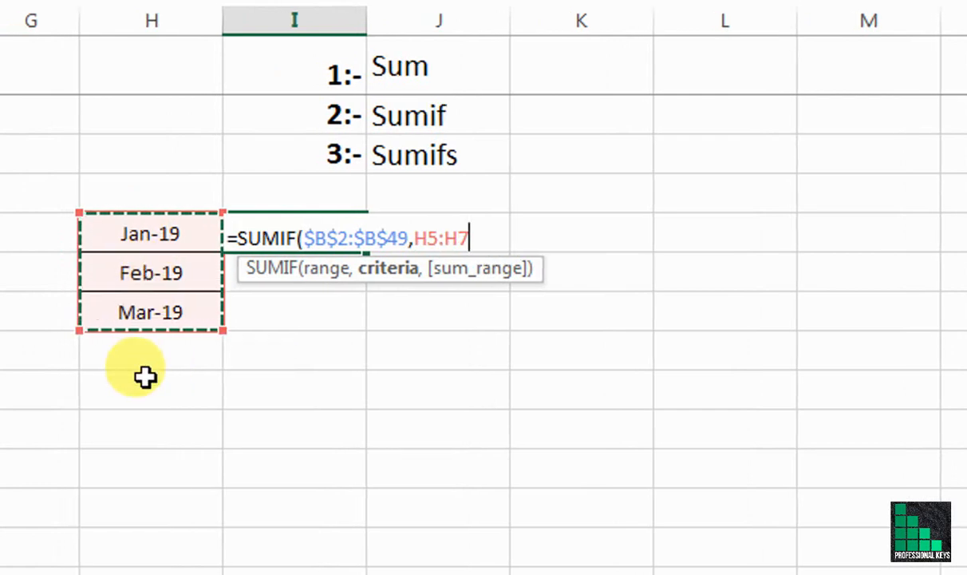
key(F4)
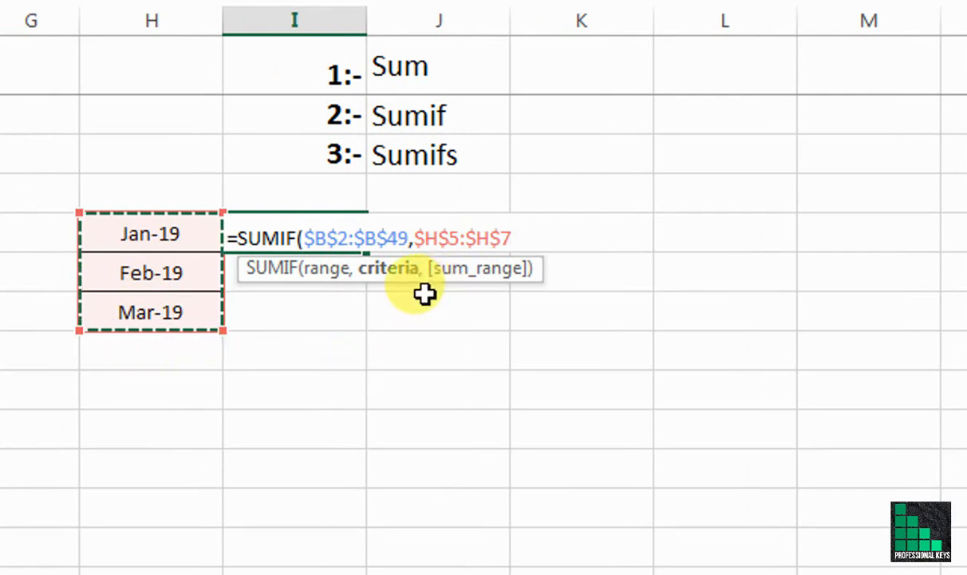
text(,)
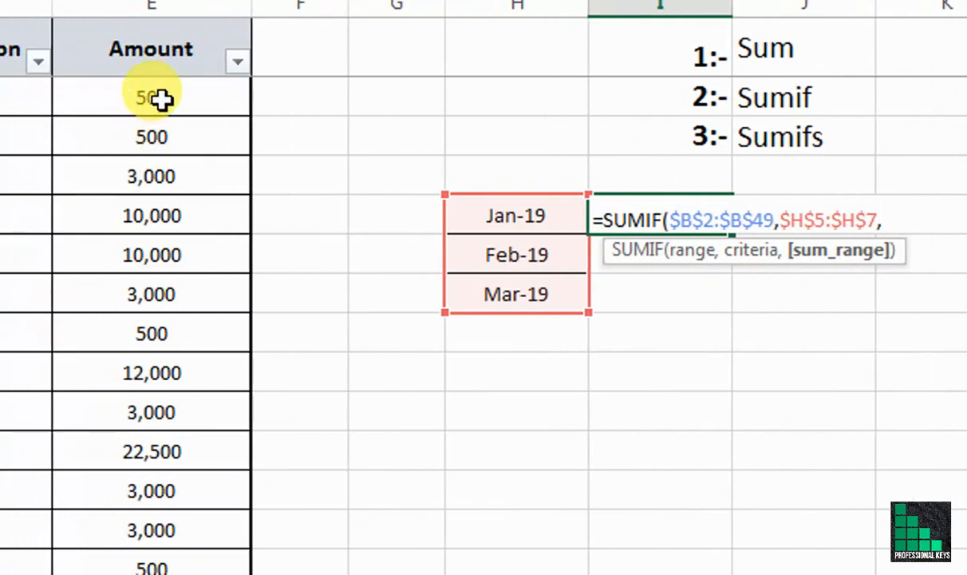
Set the SUMIF sum_range argument to the Amount cells as $E$2:$E$49 and close the formula's parenthesis
click(160, 98)
key(Up)
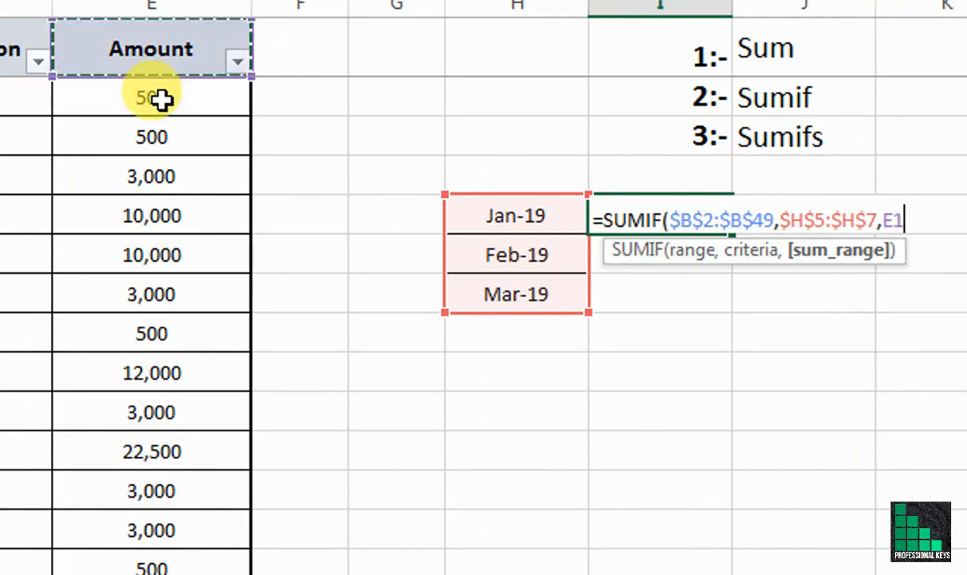
click(160, 98)
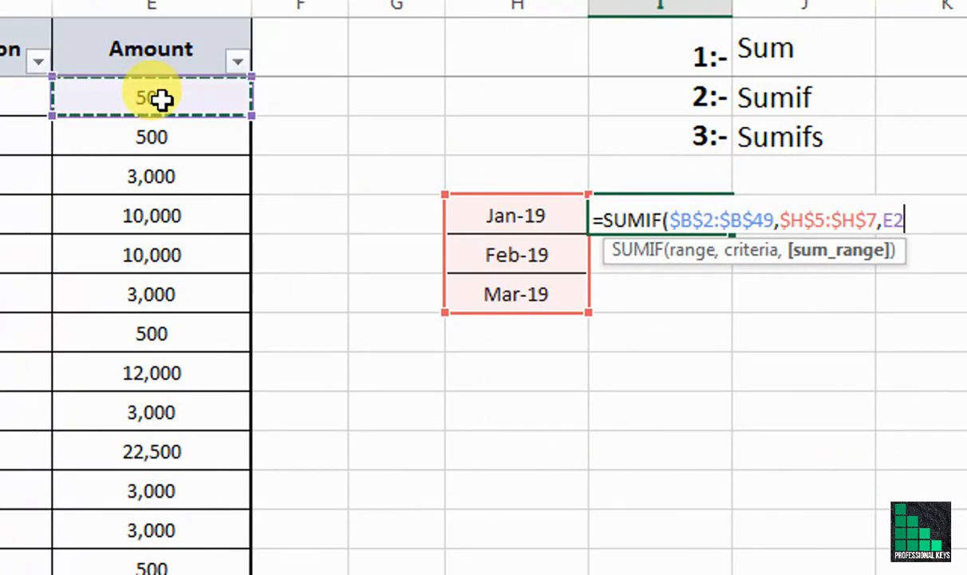
key(ctrl+shift+Down)
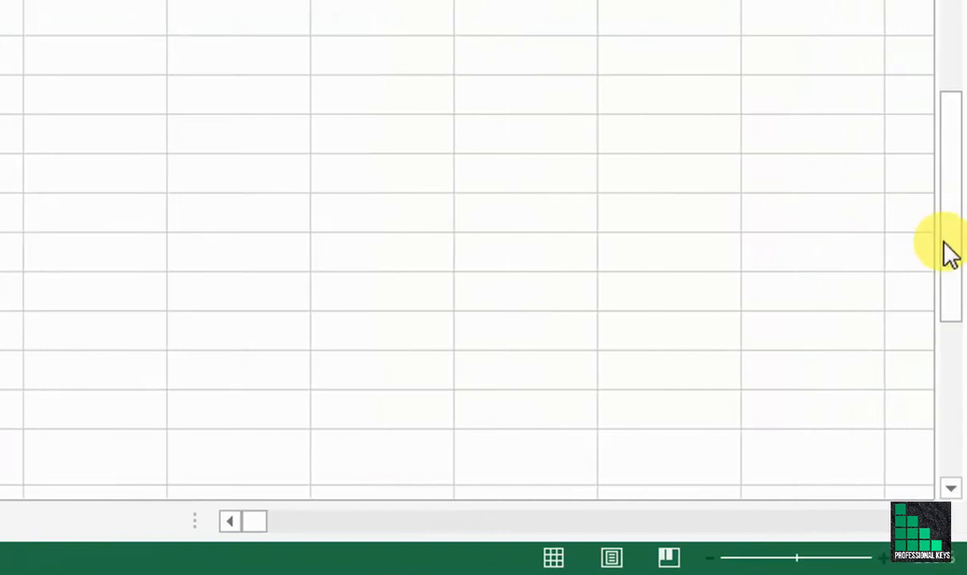
drag(945, 240, 906, 119)
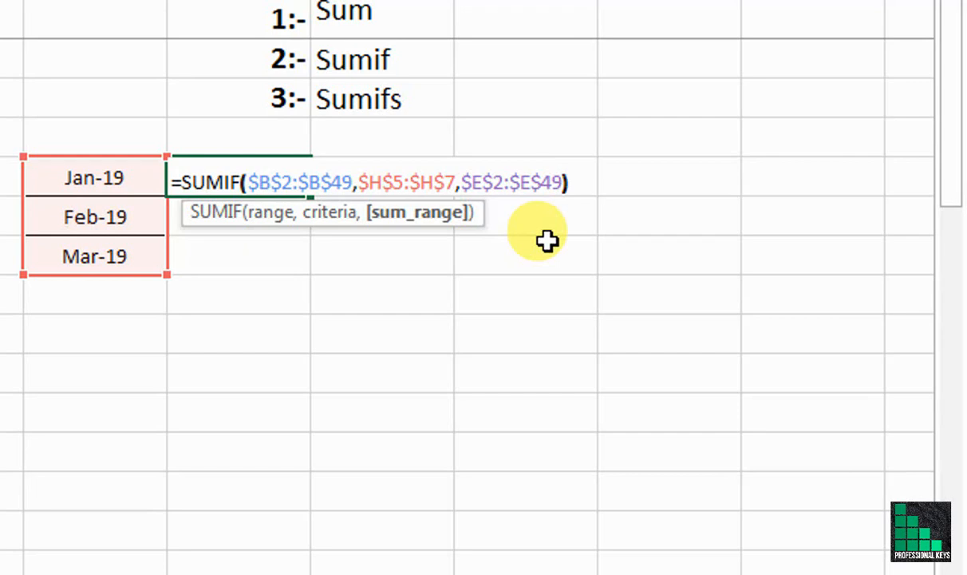
Enter the Jan-19 SUMIF formula in I5 and copy it down to the Feb-19 and Mar-19 rows
key(ctrl+Return)
key(Down)
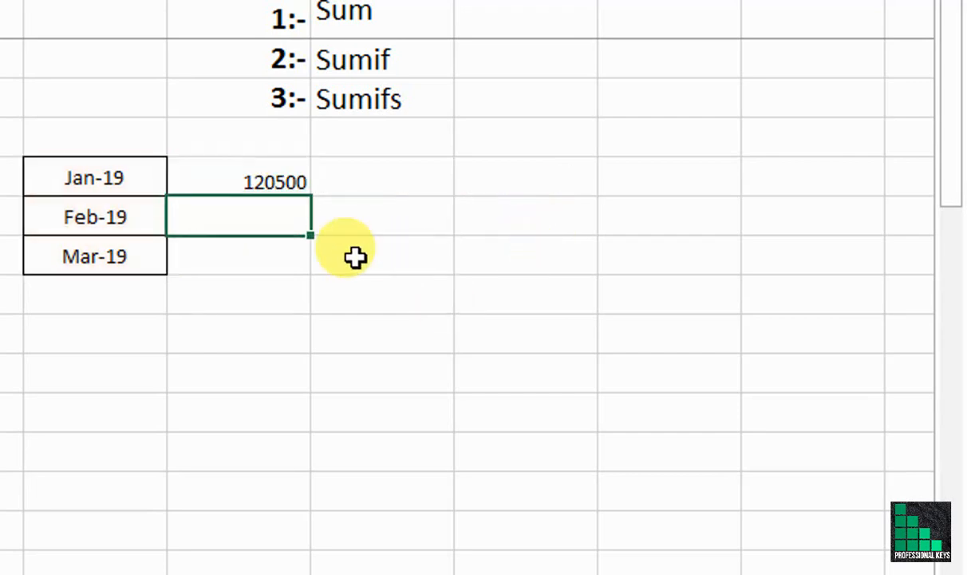
click(260, 183)
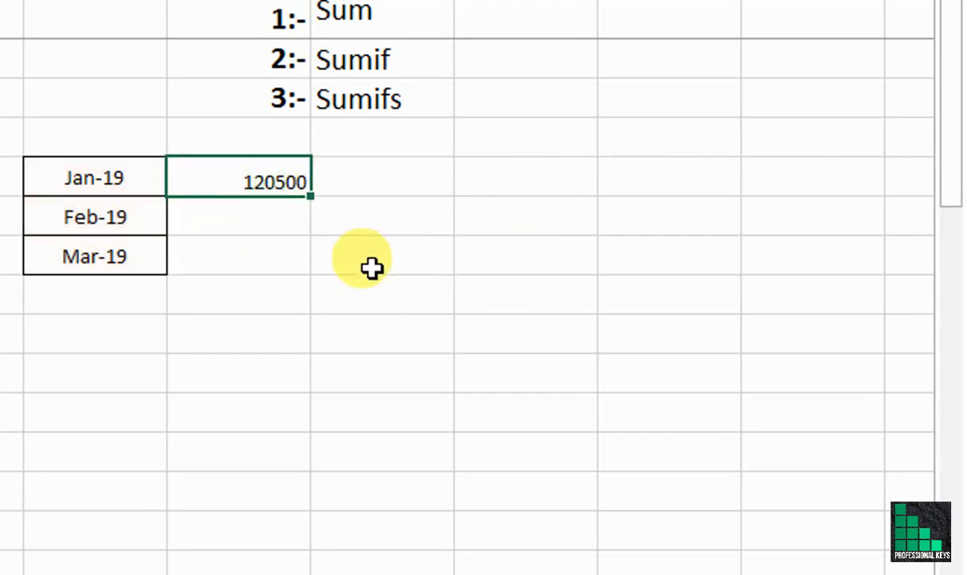
key(shift+Down)
key(shift+Down)
key(ctrl+v)
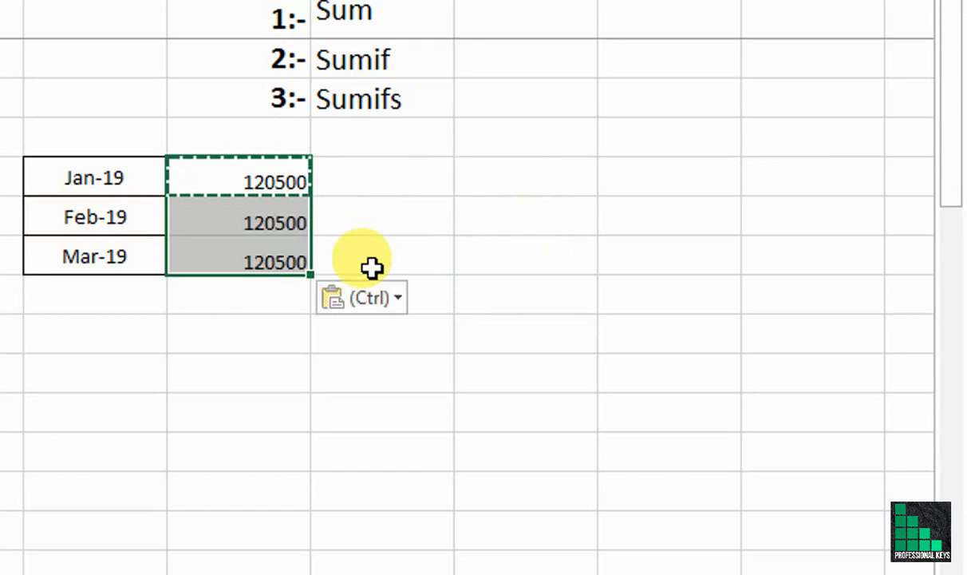
Add a TOTAL label in the row below Mar-19 and sum the three monthly amounts beside it with SUM
click(137, 285)
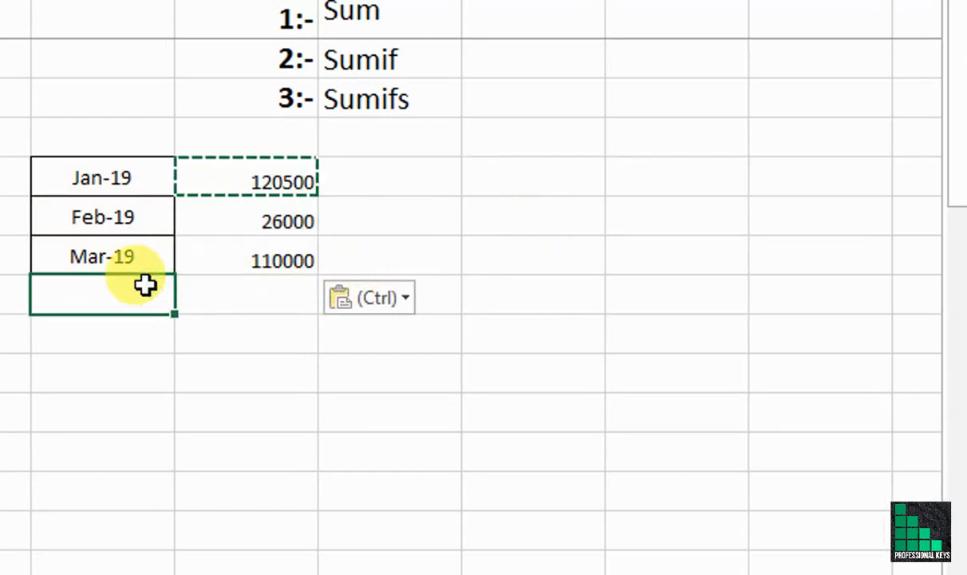
text(TOTAL)
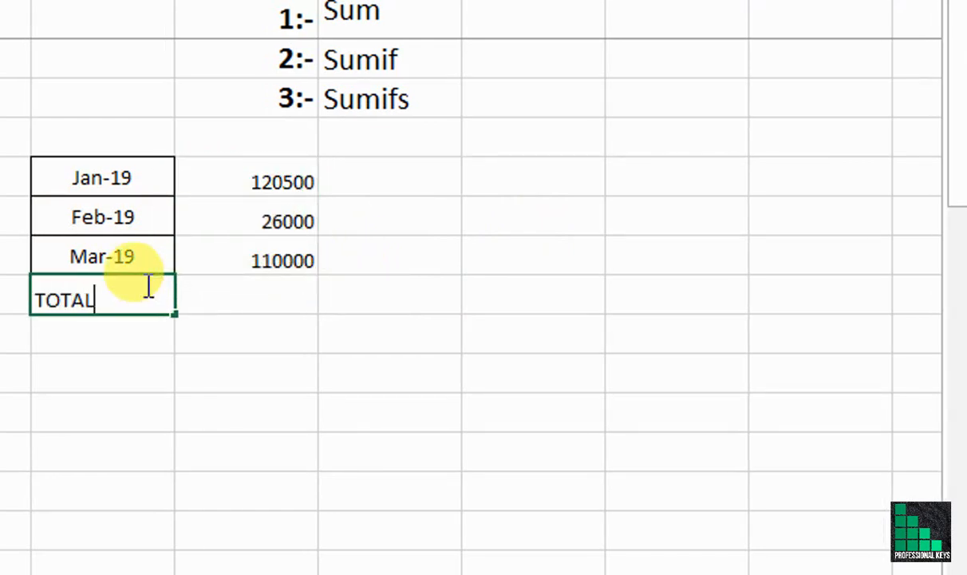
key(Return)
key(Up)
key(Right)
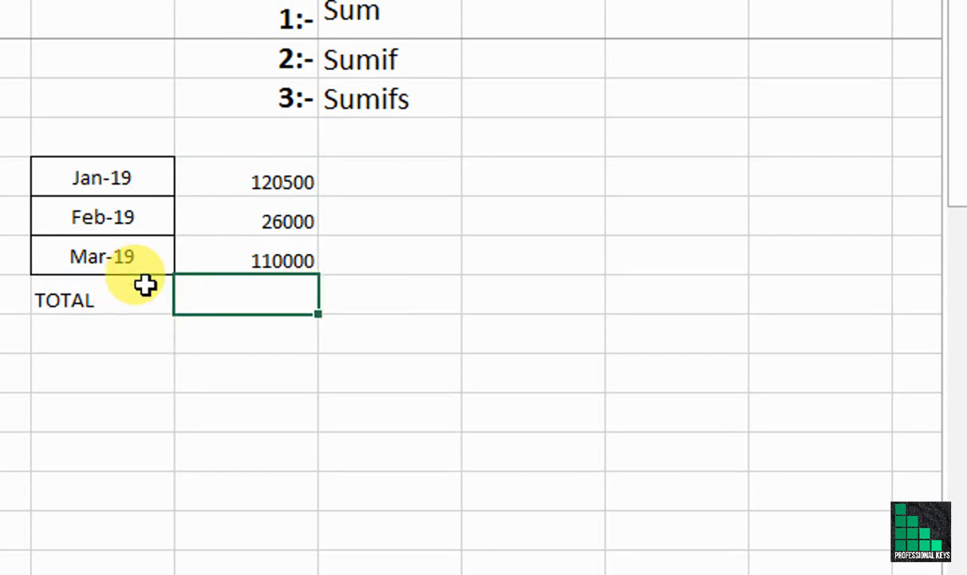
text(=sum()
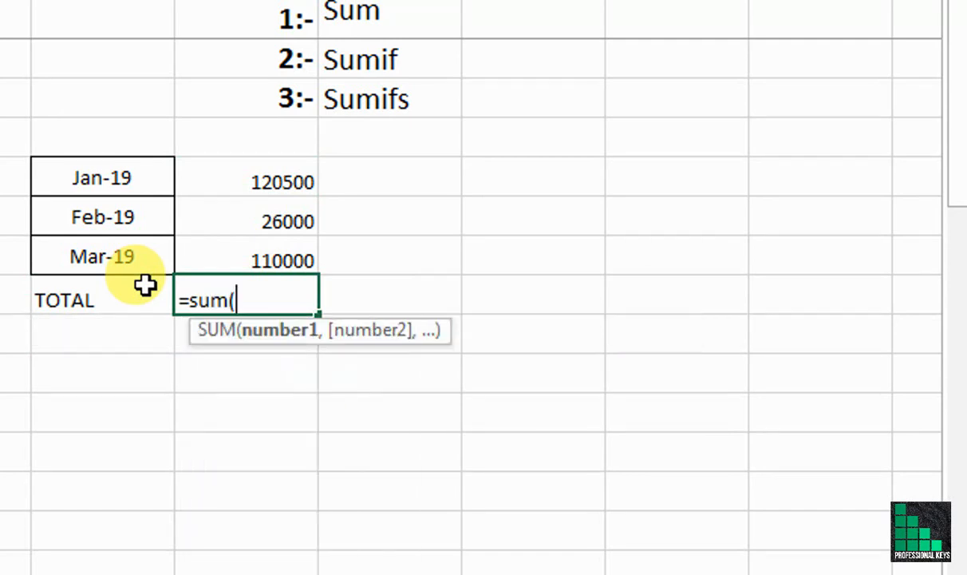
drag(264, 185, 287, 245)
key(Return)
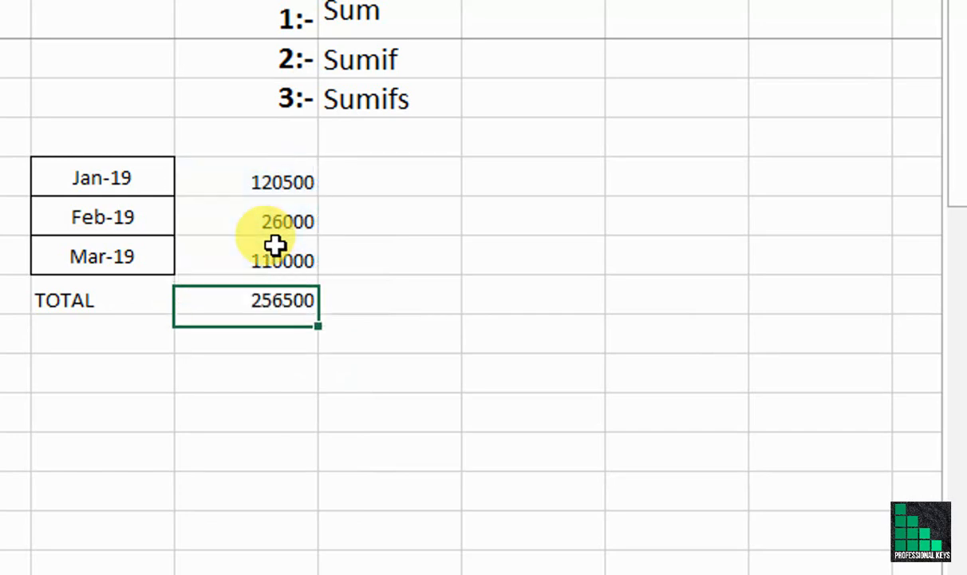
Apply all borders to the monthly summary table, from Jan-19 through the TOTAL row
drag(131, 183, 252, 289)
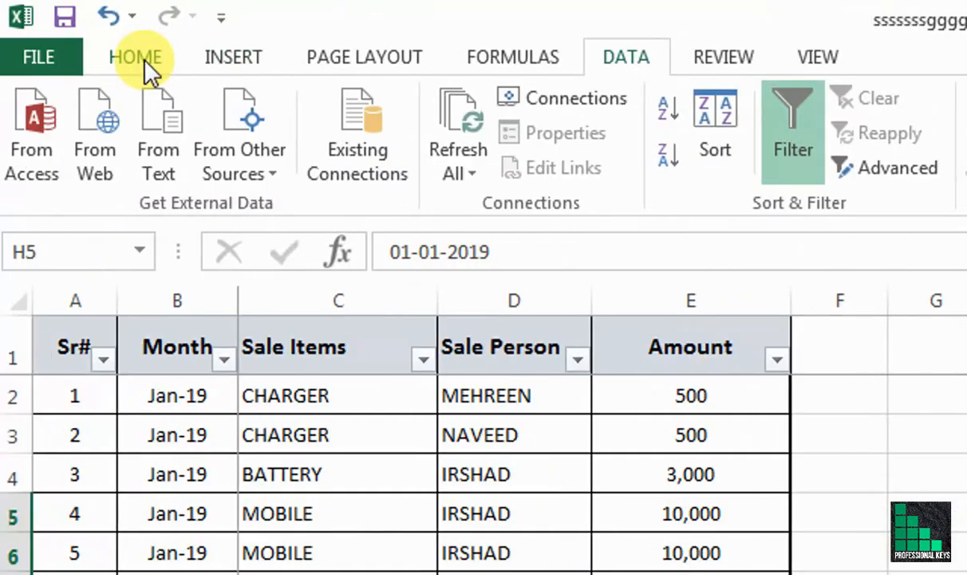
click(139, 58)
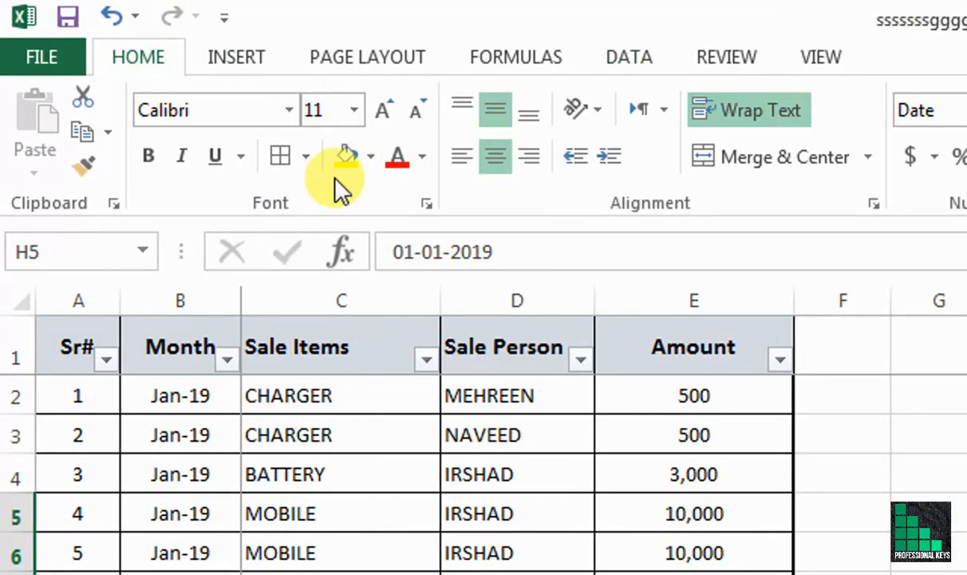
click(288, 168)
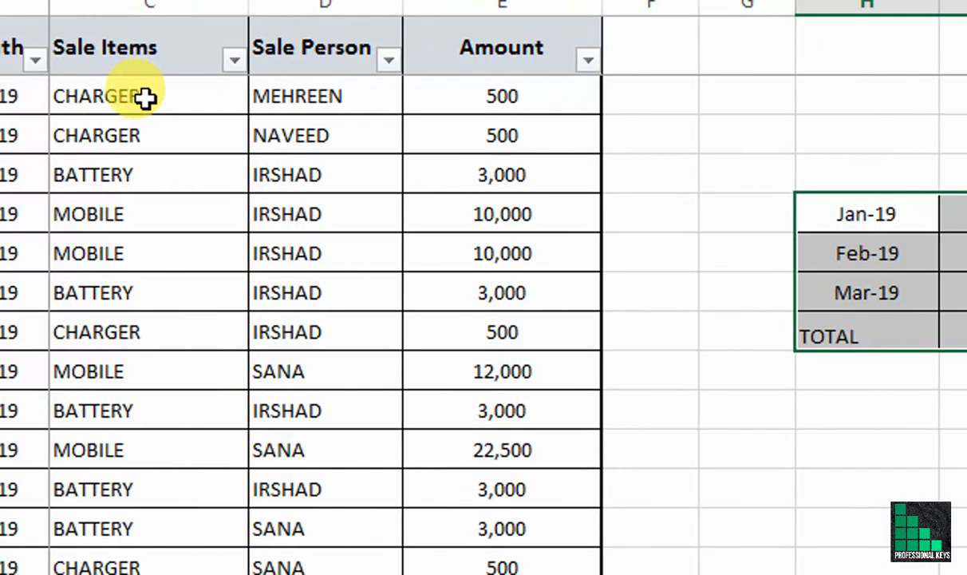
Copy the Sale Items entries in C2:C49 and paste them without their borders starting at H10, below the monthly summary
click(146, 100)
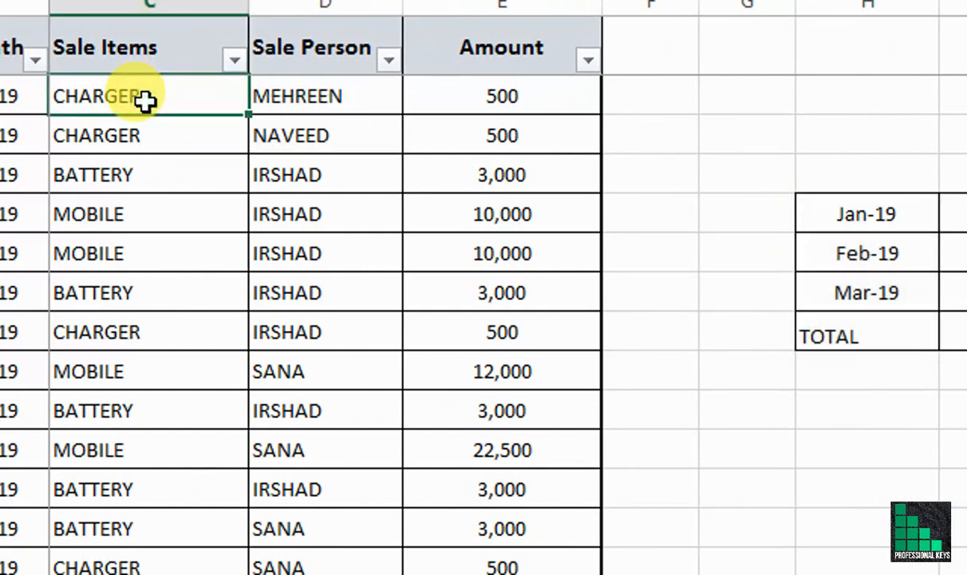
key(ctrl+shift+Down)
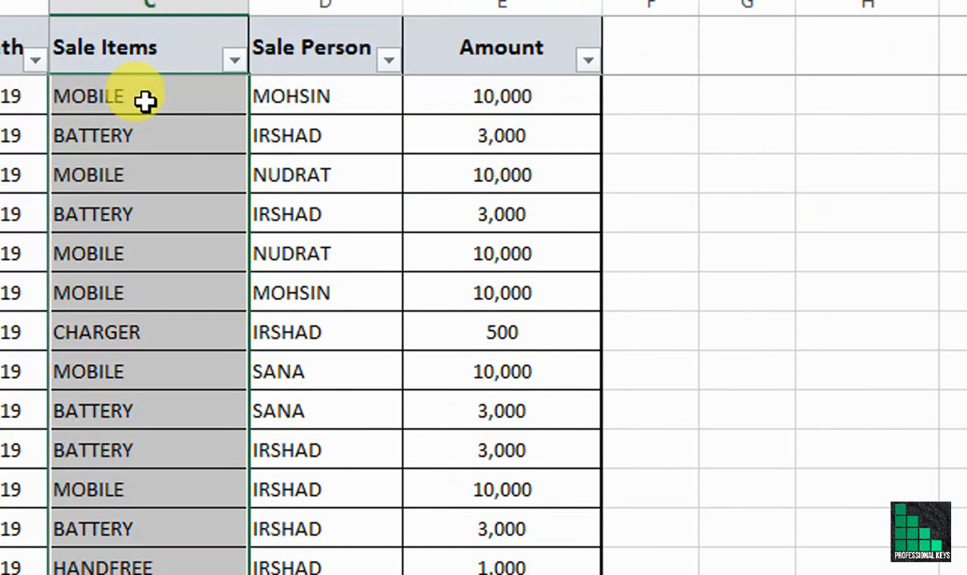
key(ctrl+c)
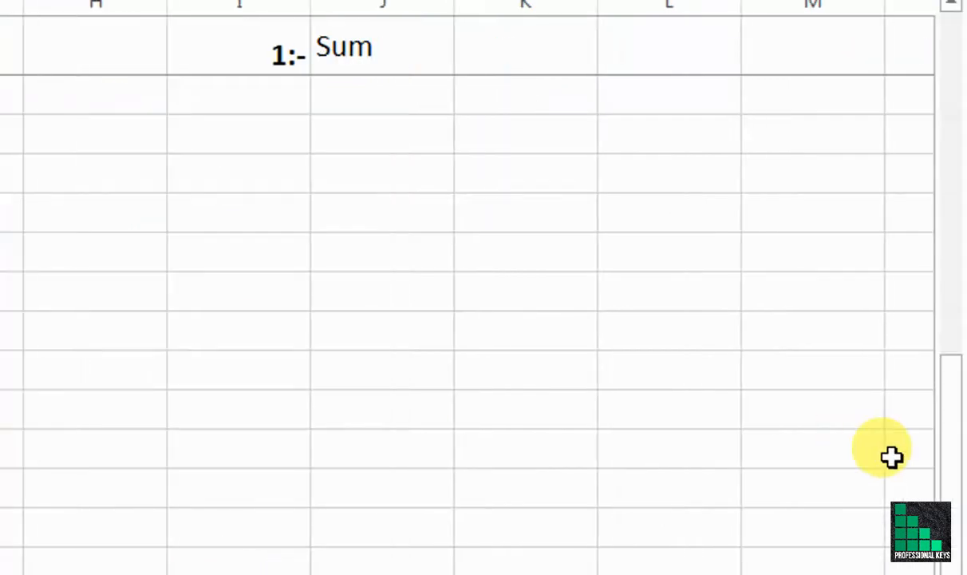
drag(950, 479, 966, 118)
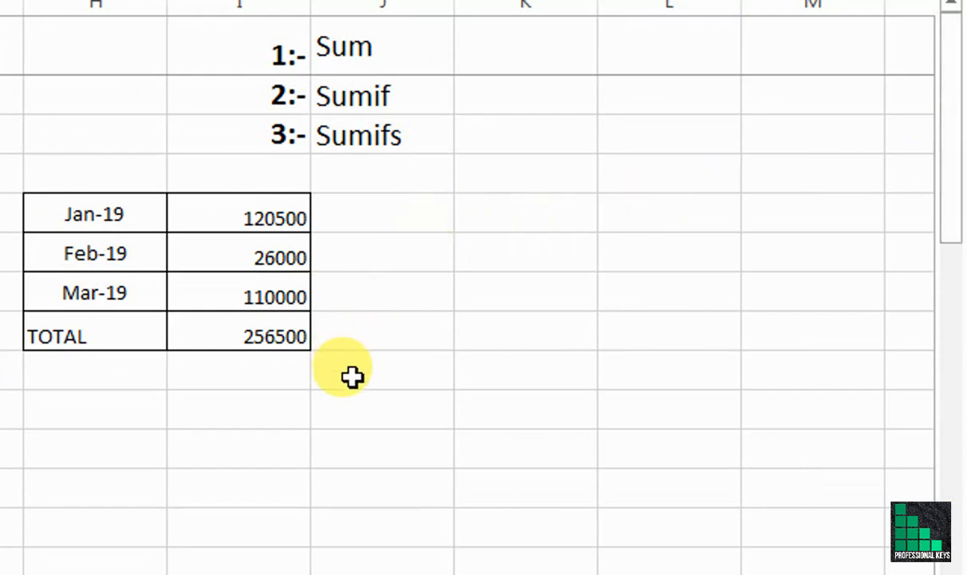
right_click(116, 407)
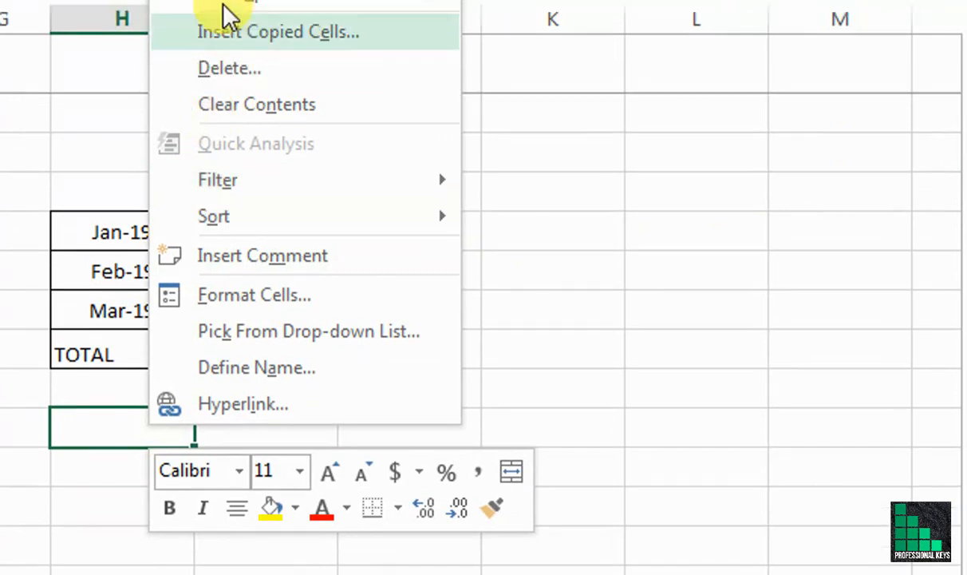
click(258, 73)
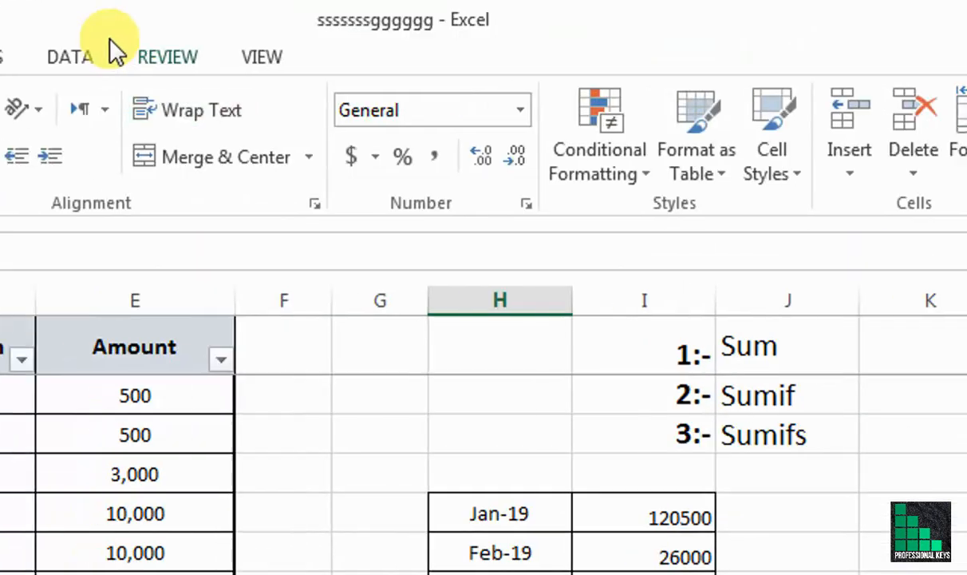
Remove the duplicates from the pasted sale items list, treating the data as having no headers
click(94, 57)
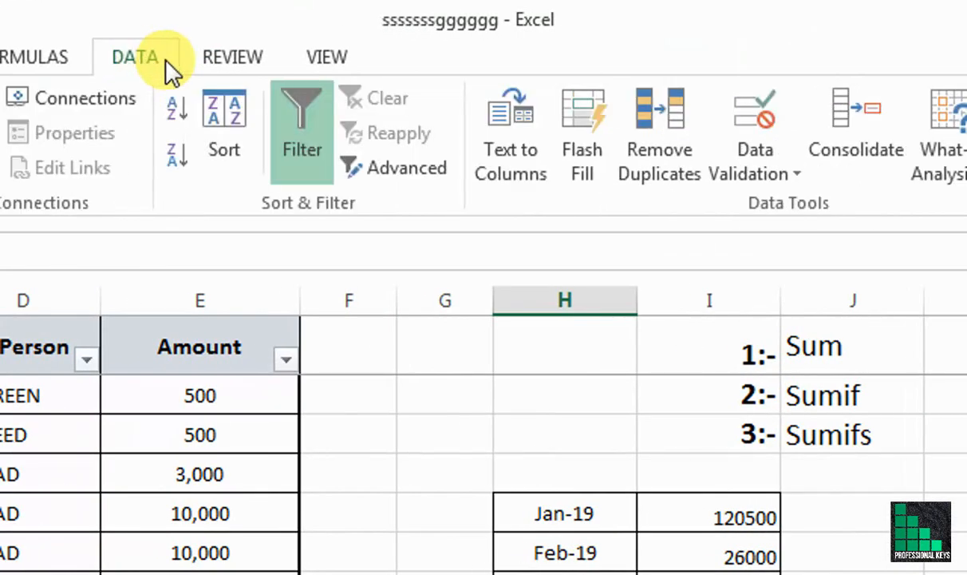
click(660, 155)
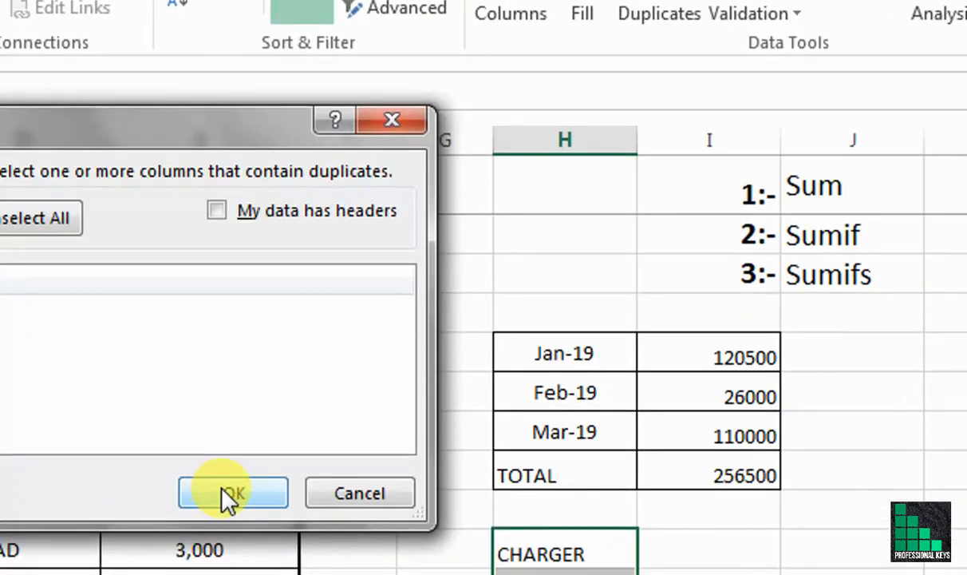
click(225, 494)
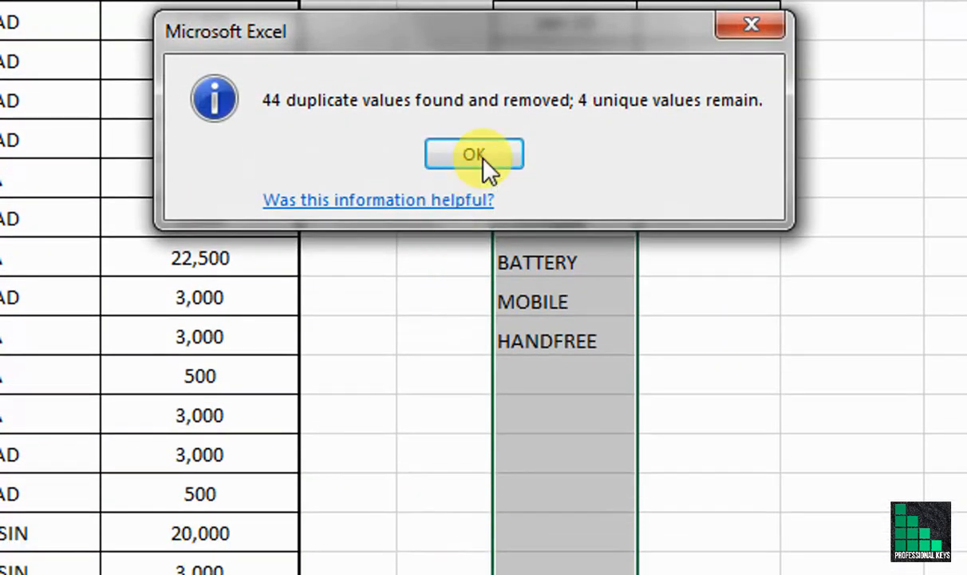
click(479, 156)
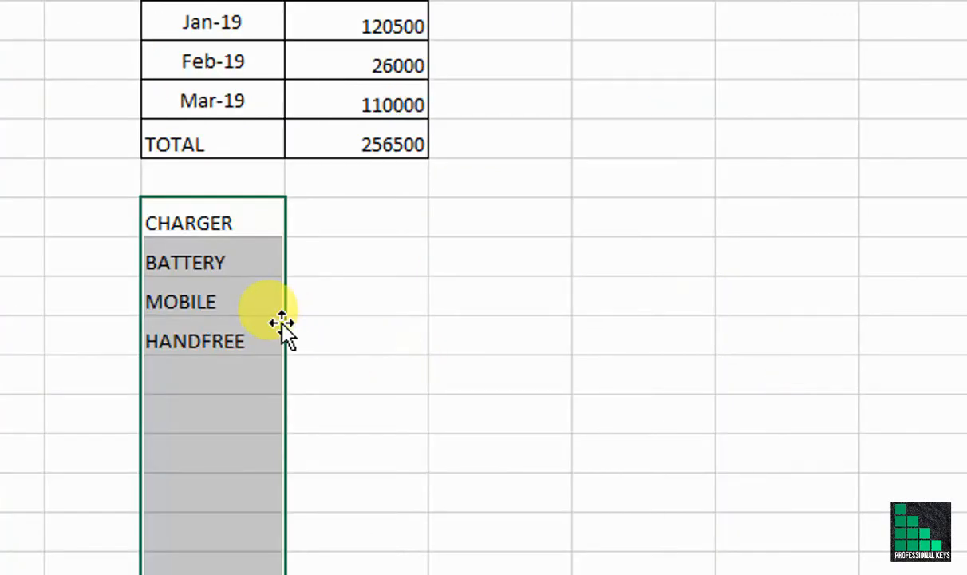
Start a SUMIF formula in I10 beside CHARGER with the Sale Items cells as the absolute range $C$2:$C$49
click(348, 220)
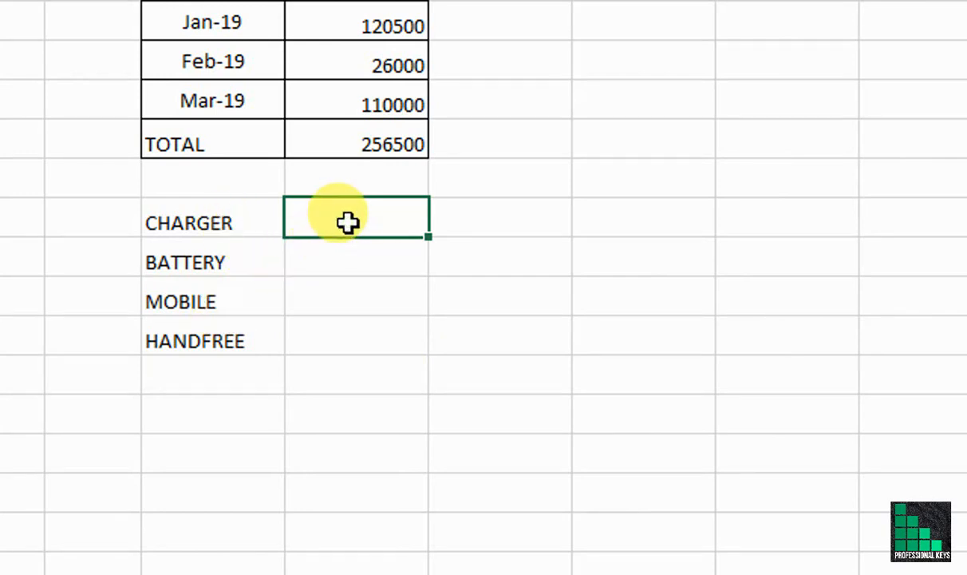
text(sumif)
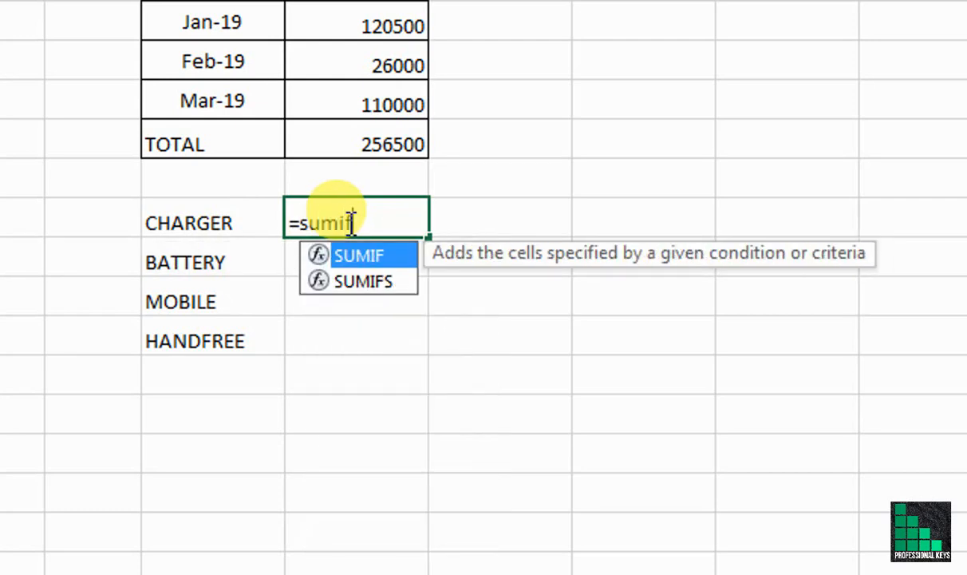
key(Tab)
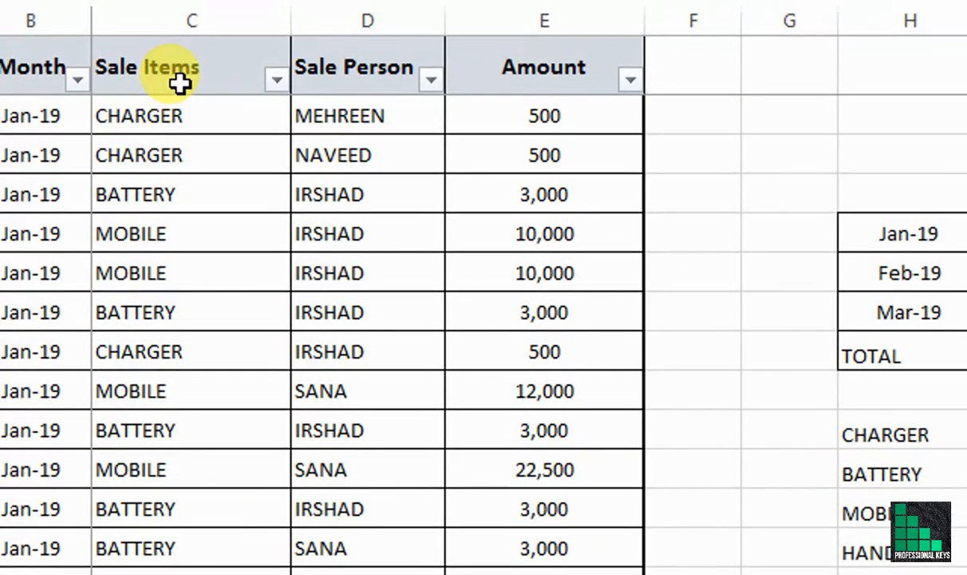
click(179, 67)
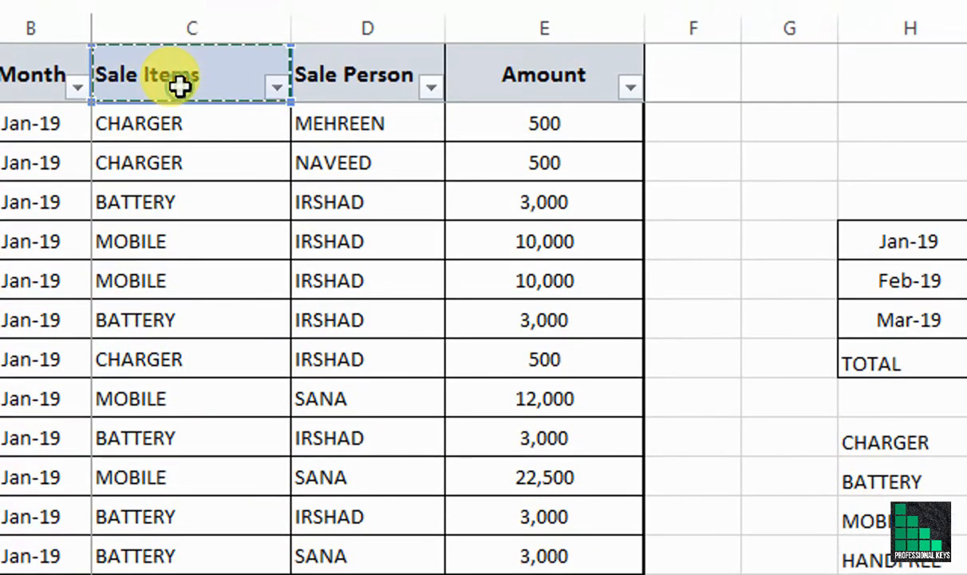
key(Down)
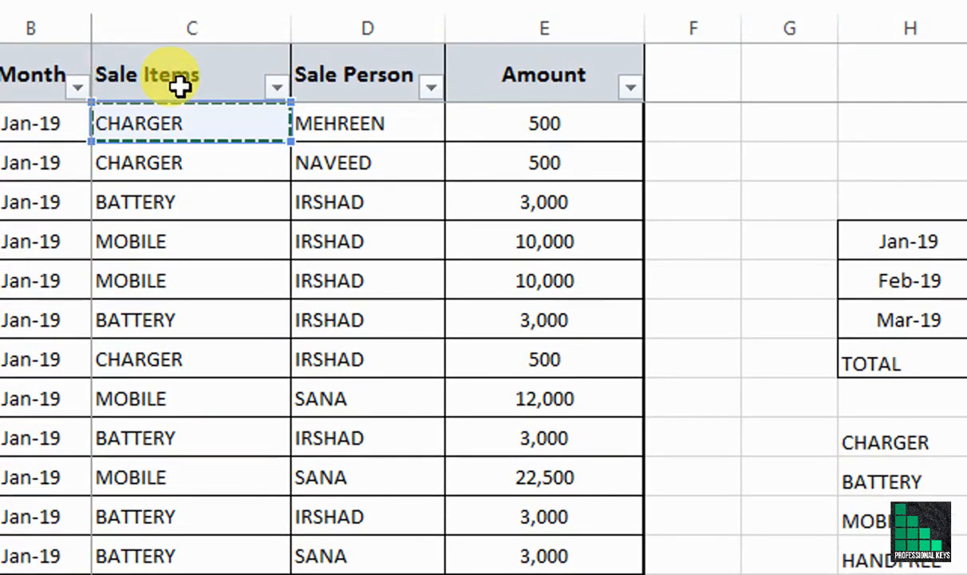
key(ctrl+shift+Down)
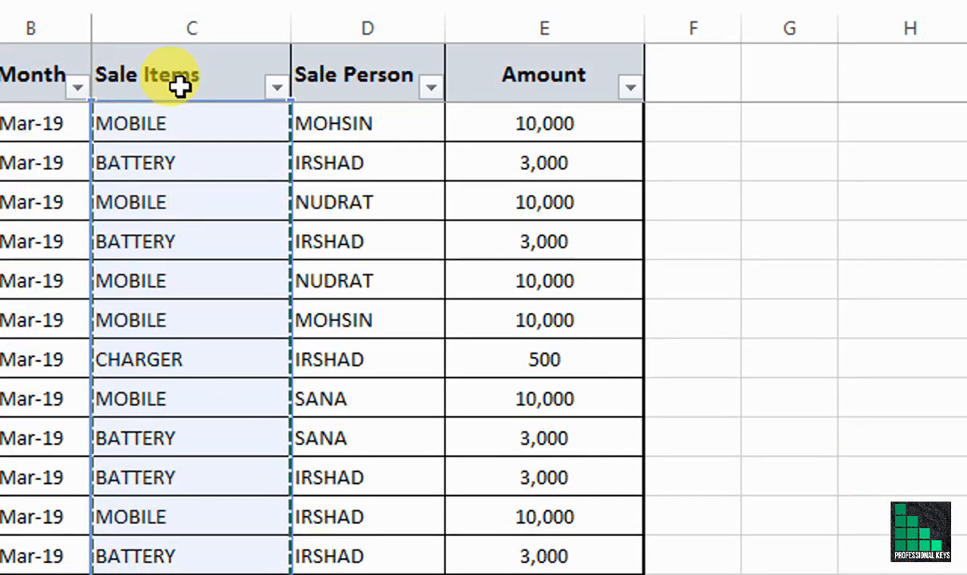
drag(179, 87, 204, 469)
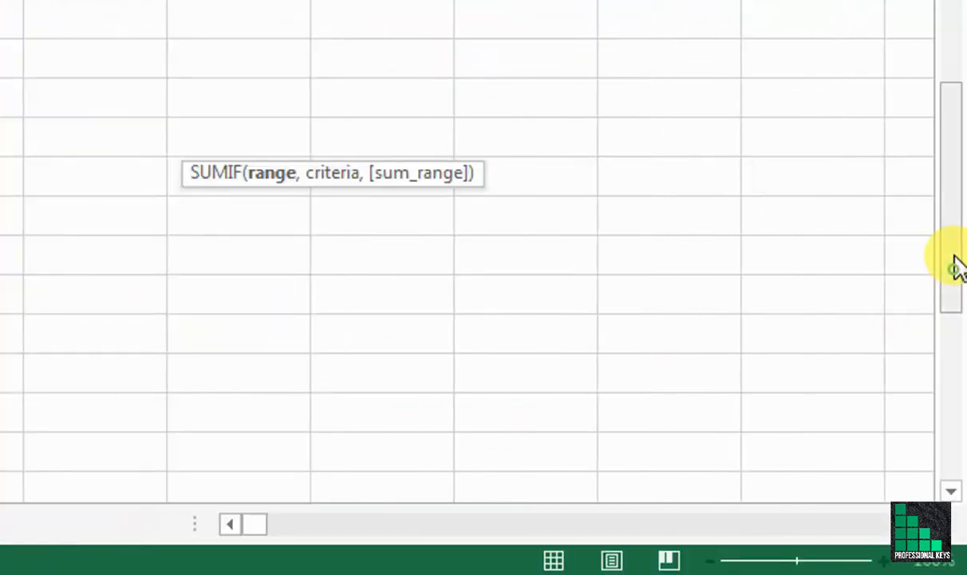
drag(955, 257, 963, 83)
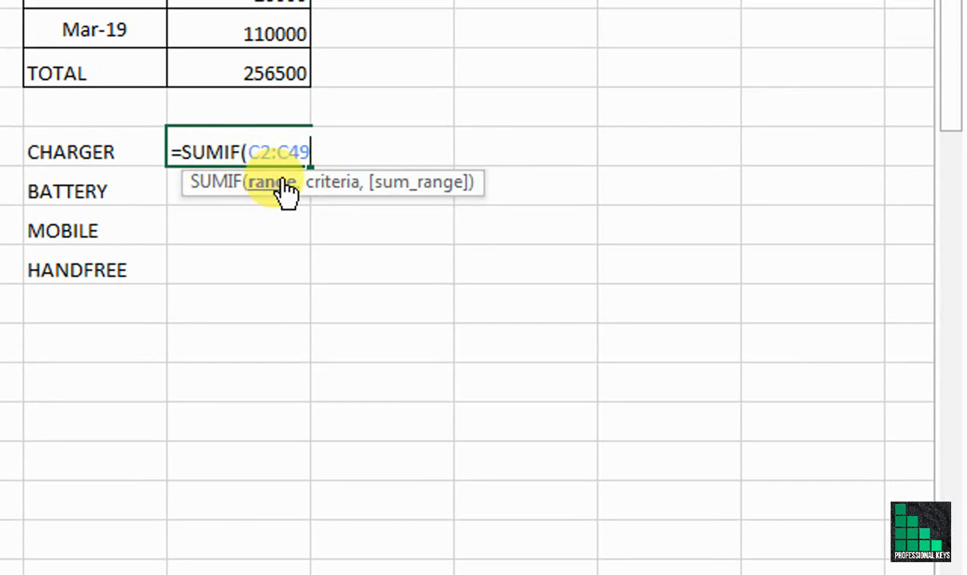
key(F4)
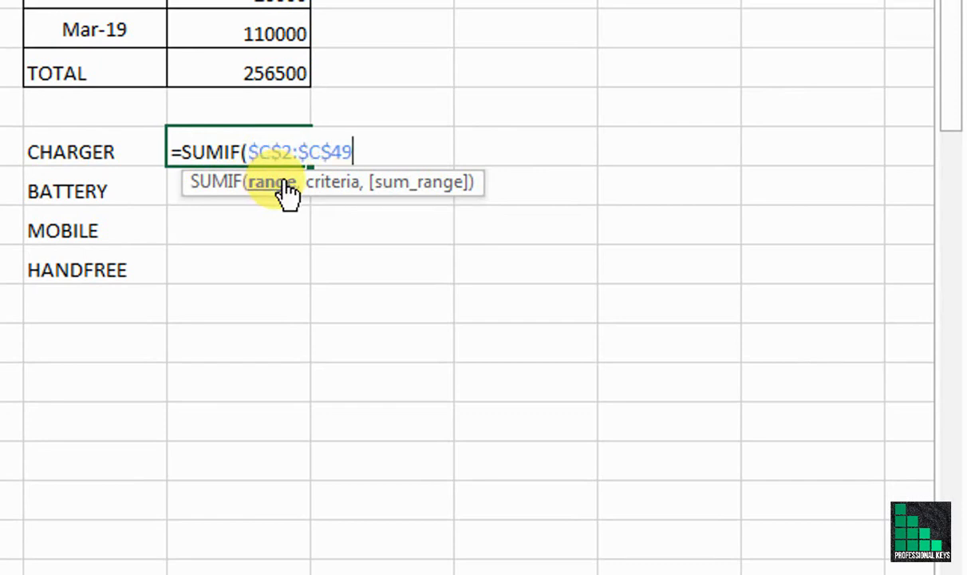
Set the SUMIF criteria argument to the list of unique sale items as the absolute reference $H$10:$H$13
text(,)
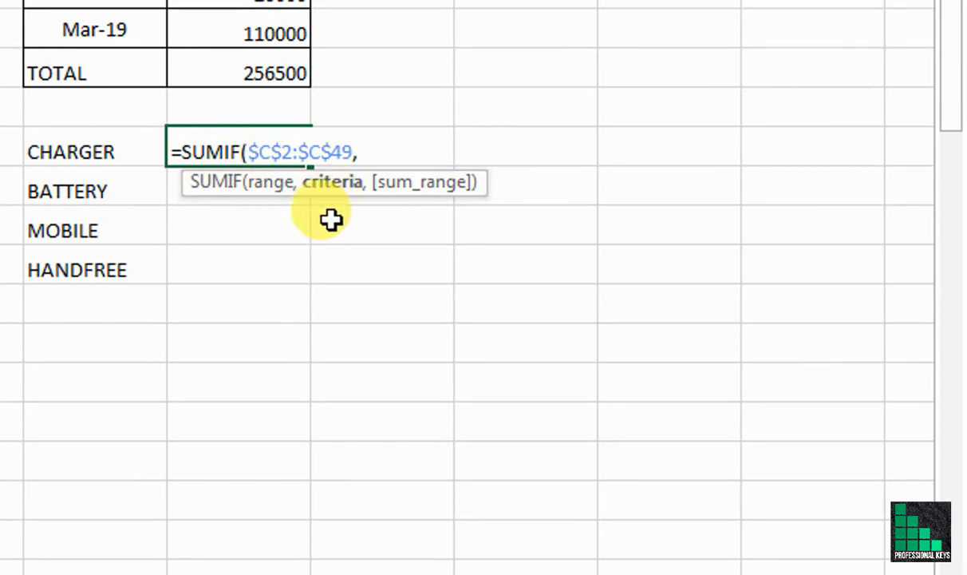
drag(144, 148, 156, 253)
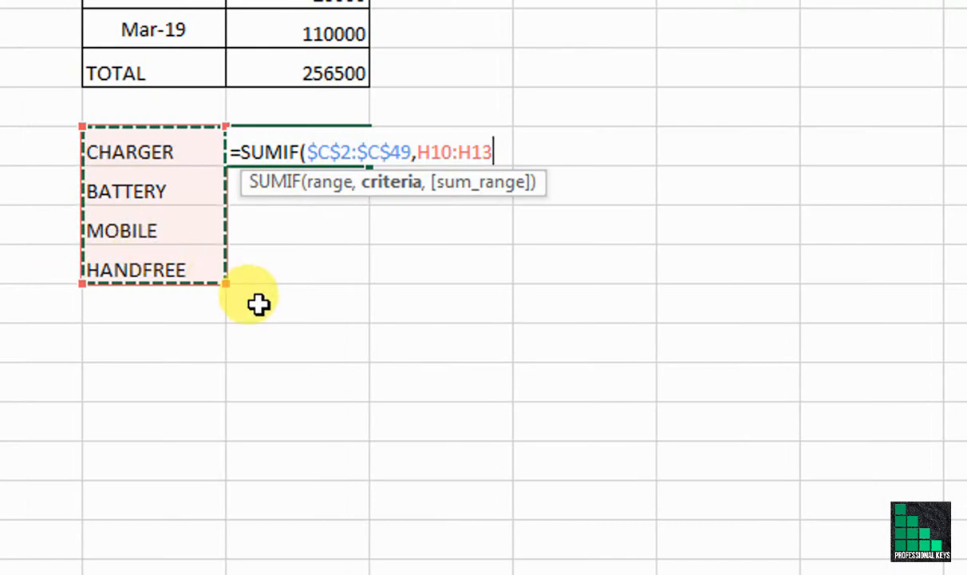
key(F4)
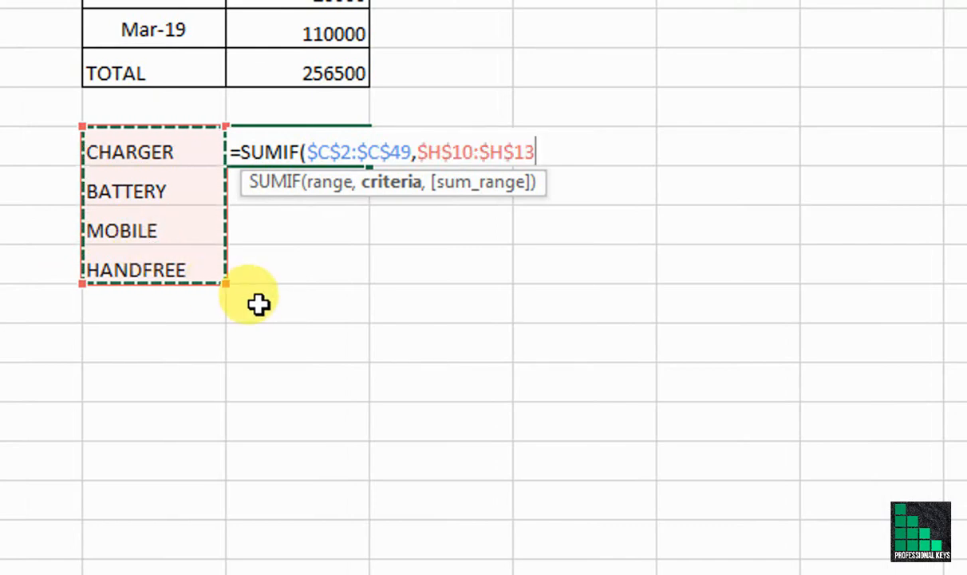
Complete the SUMIF formula in I10 with the Amount cells as the absolute sum range $E$2:$E$49
text(,)
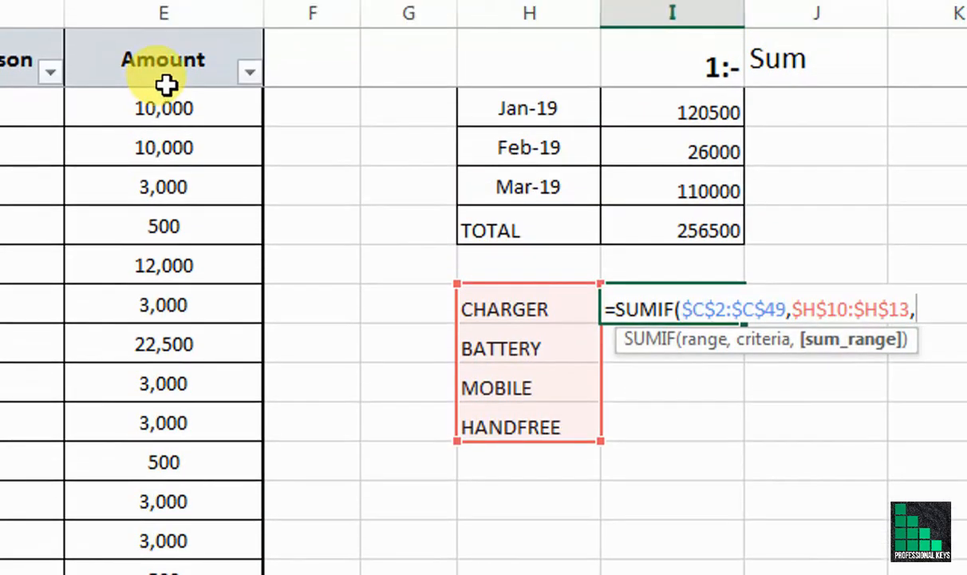
click(166, 83)
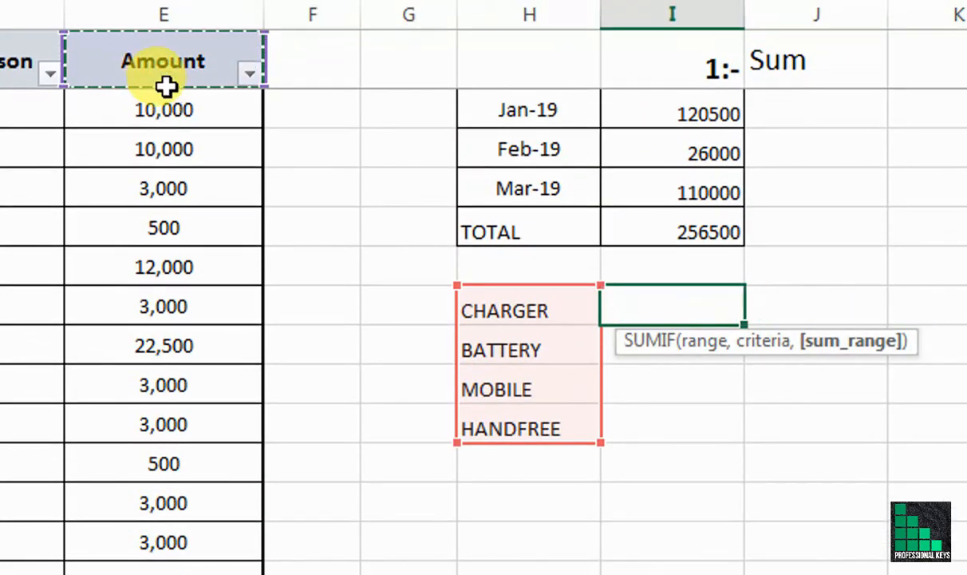
key(Down)
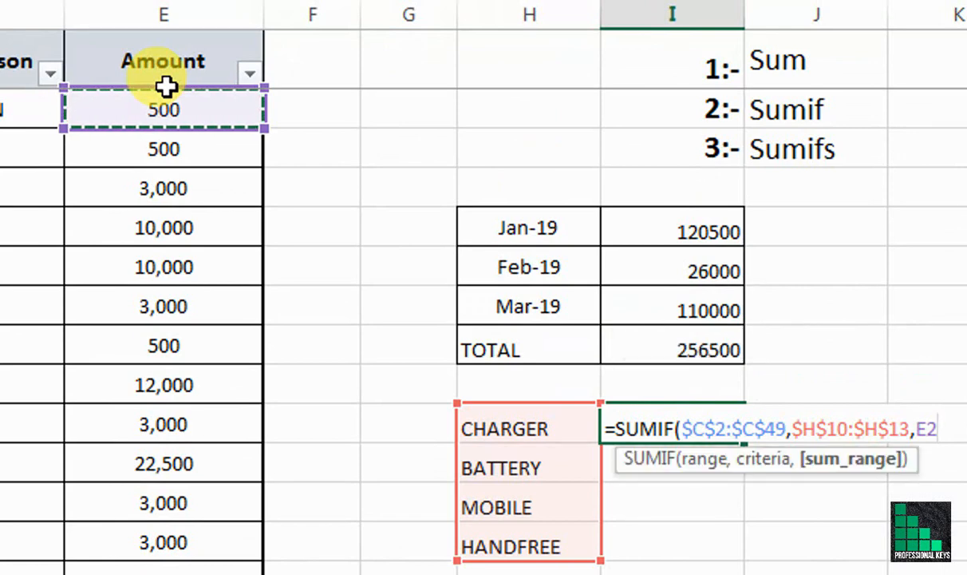
key(ctrl+shift+Down)
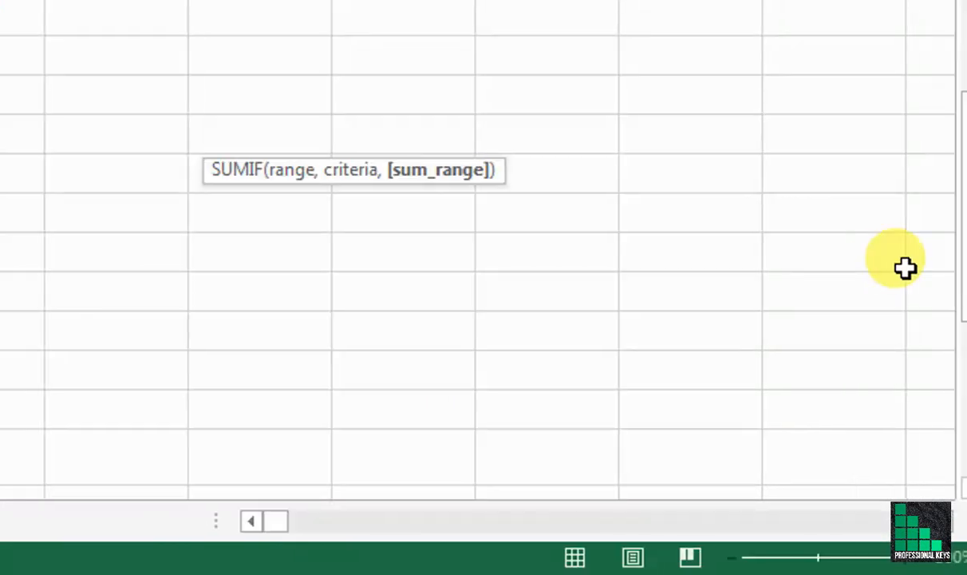
drag(949, 270, 957, 0)
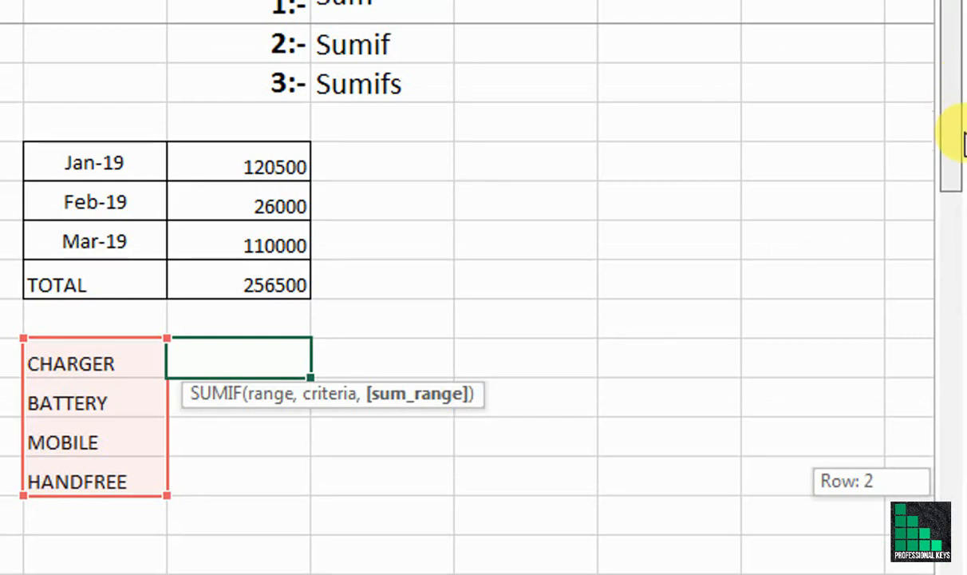
drag(965, 134, 927, 145)
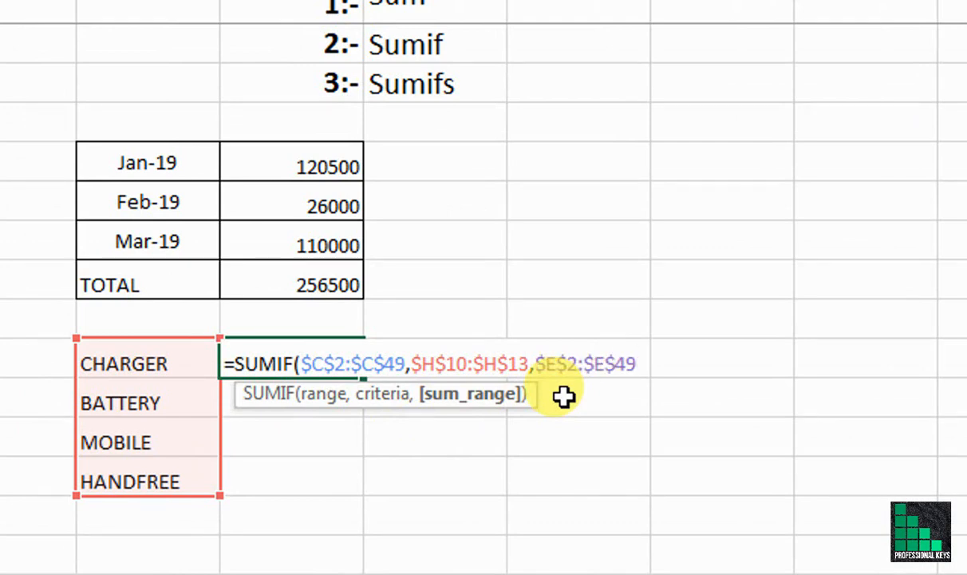
key(ctrl+Return)
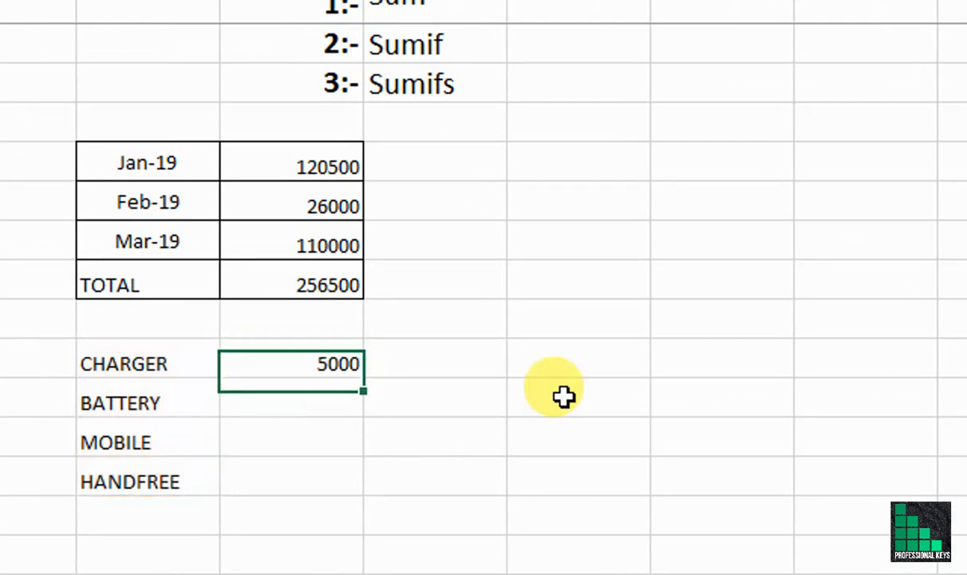
Copy the CHARGER SUMIF formula from I10 and paste it through I13 for the remaining sale items
key(Down)
click(321, 367)
key(ctrl+c)
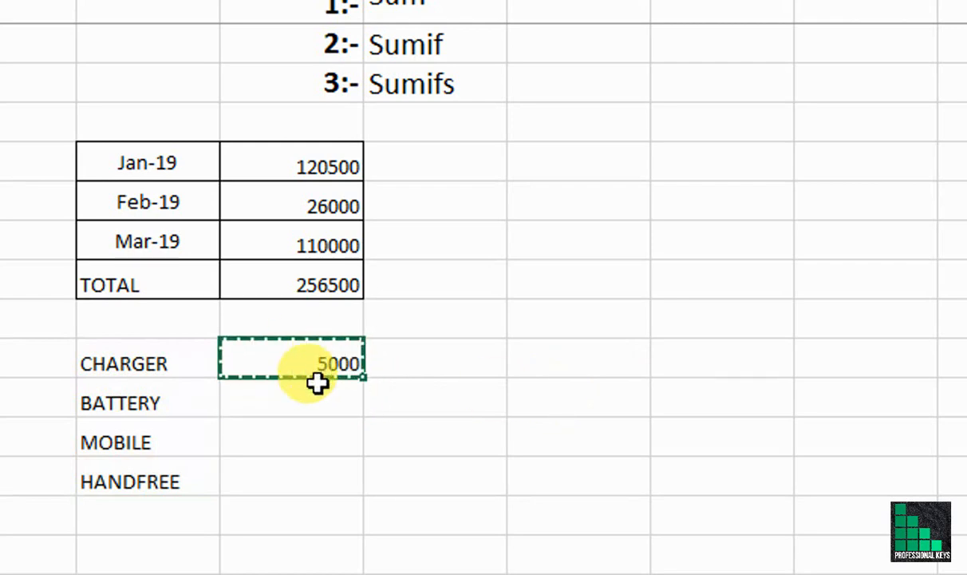
drag(318, 401, 312, 465)
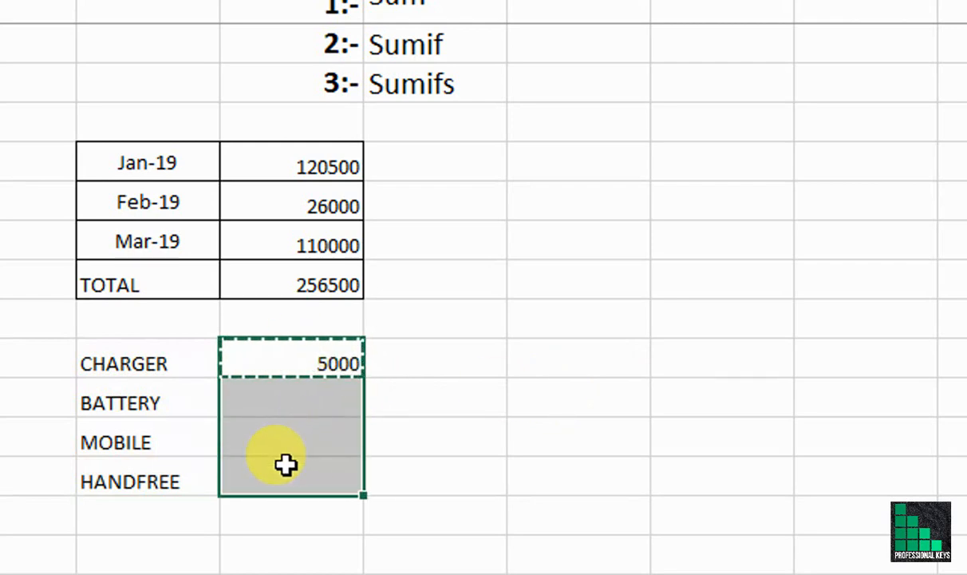
right_click(288, 462)
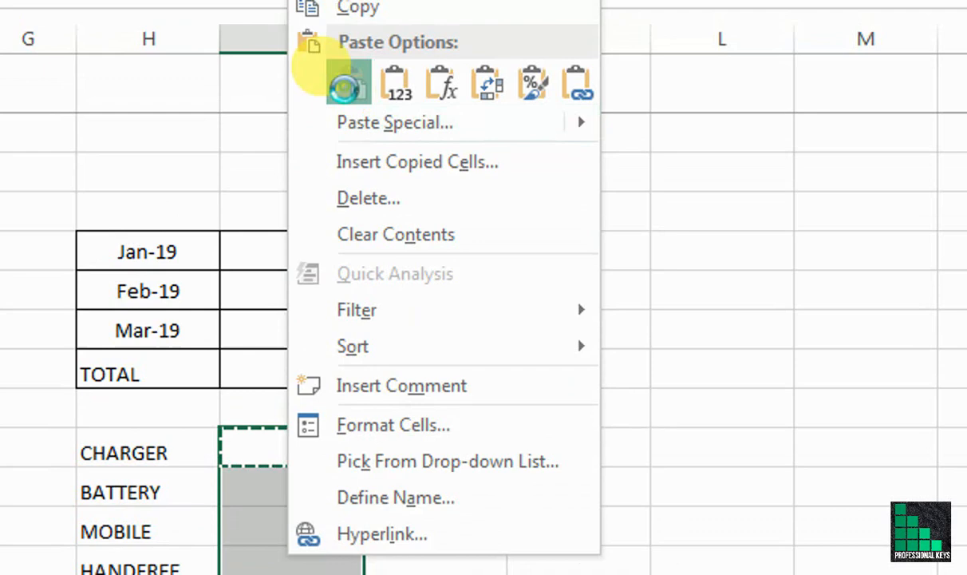
click(344, 86)
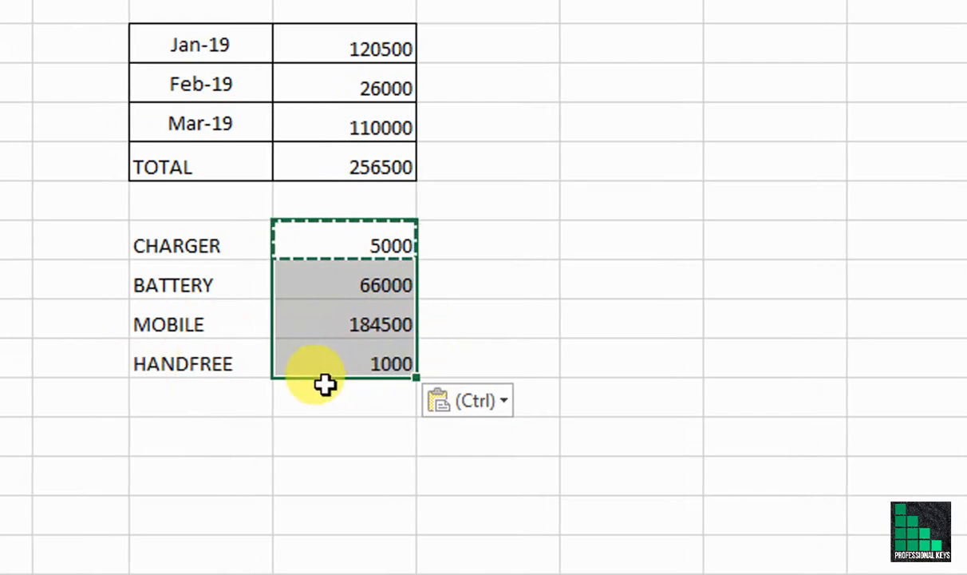
Add a TOTAL row below HANDFREE in H14 and sum I10:I13 in I14
click(186, 402)
double_click(188, 403)
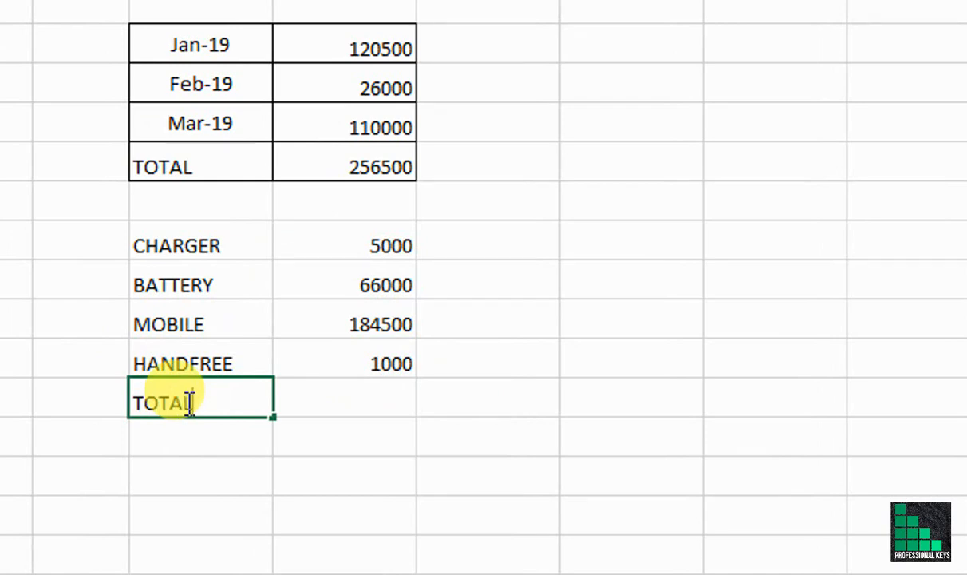
text(TOTAL)
key(Tab)
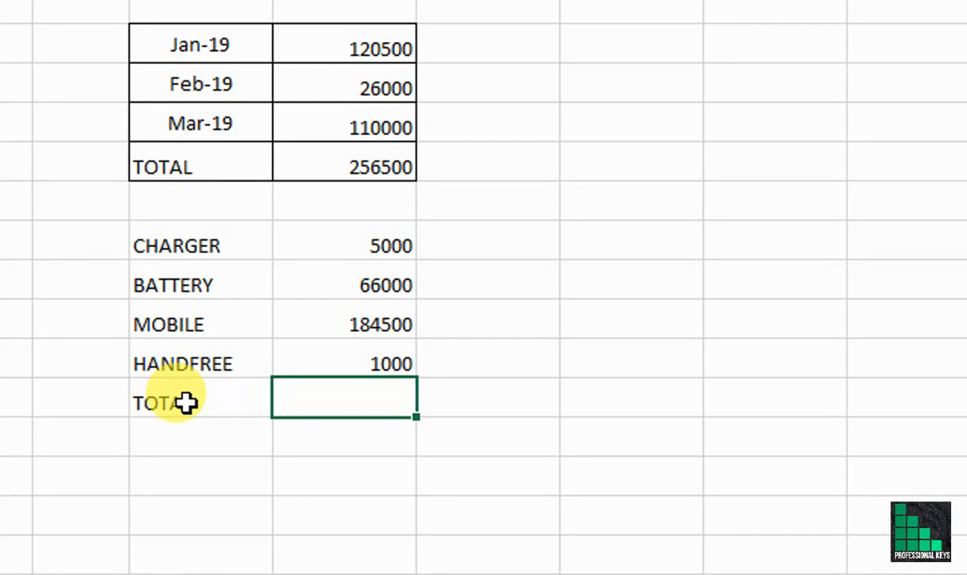
key(alt+equal)
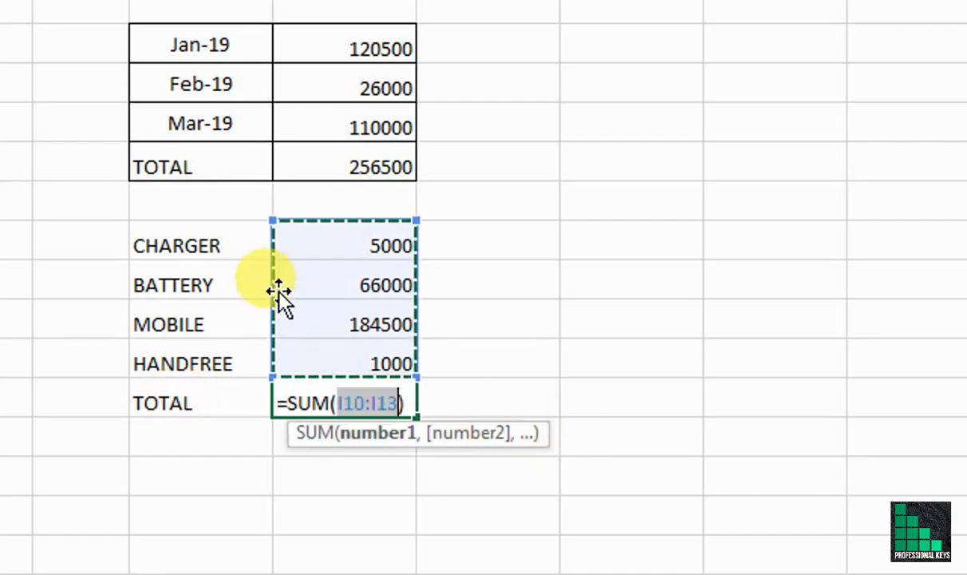
key(Return)
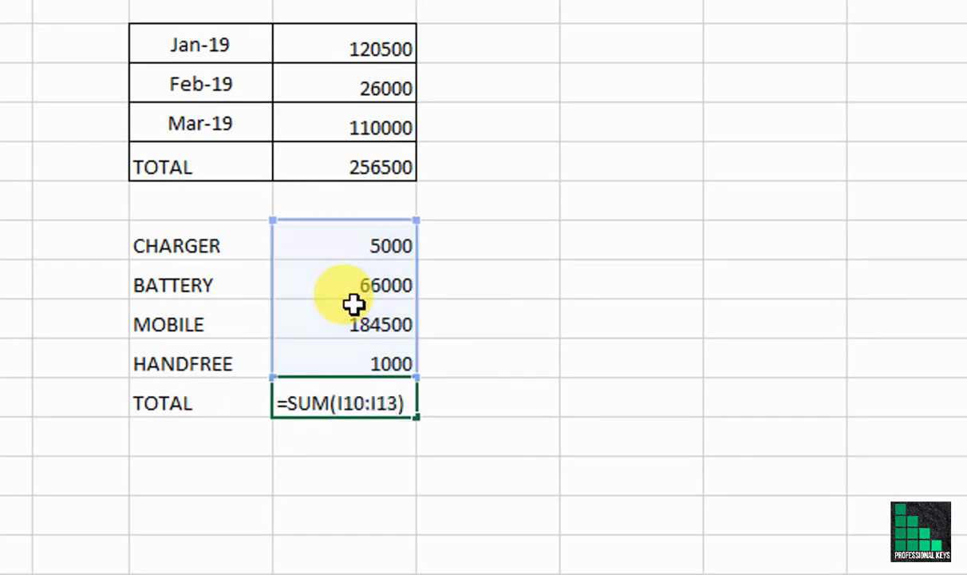
Apply all borders to the sale item summary in H10:I14
drag(178, 245, 359, 396)
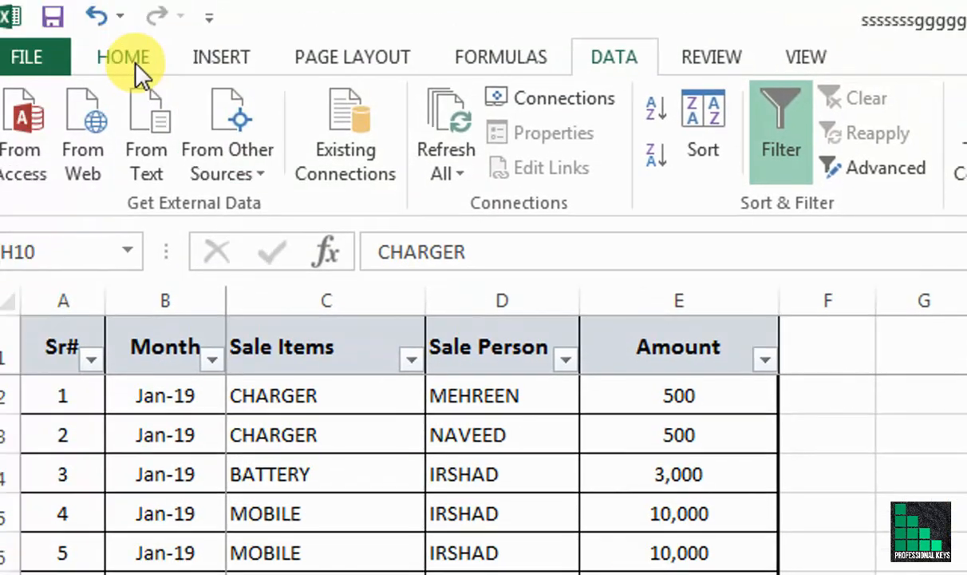
click(132, 59)
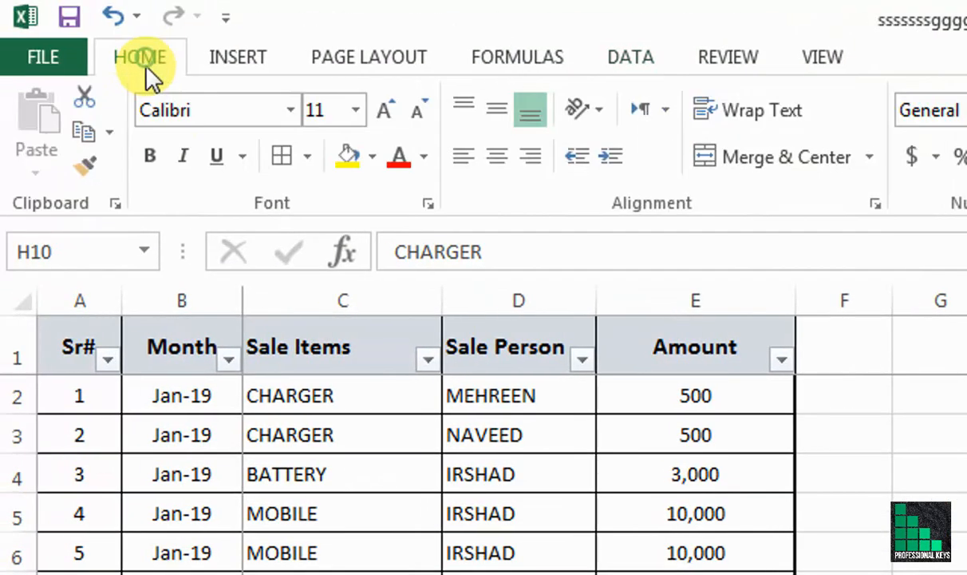
click(284, 157)
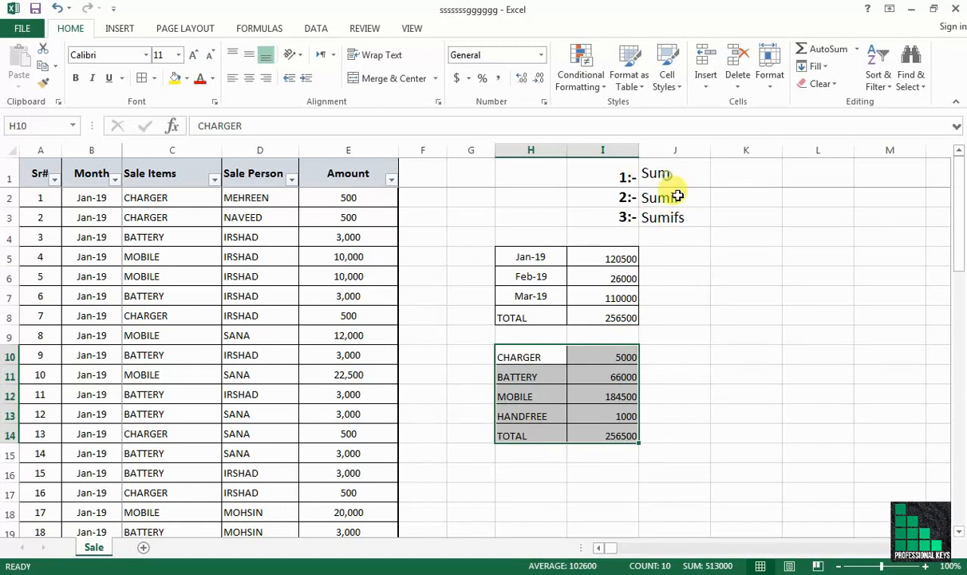
drag(675, 176, 676, 196)
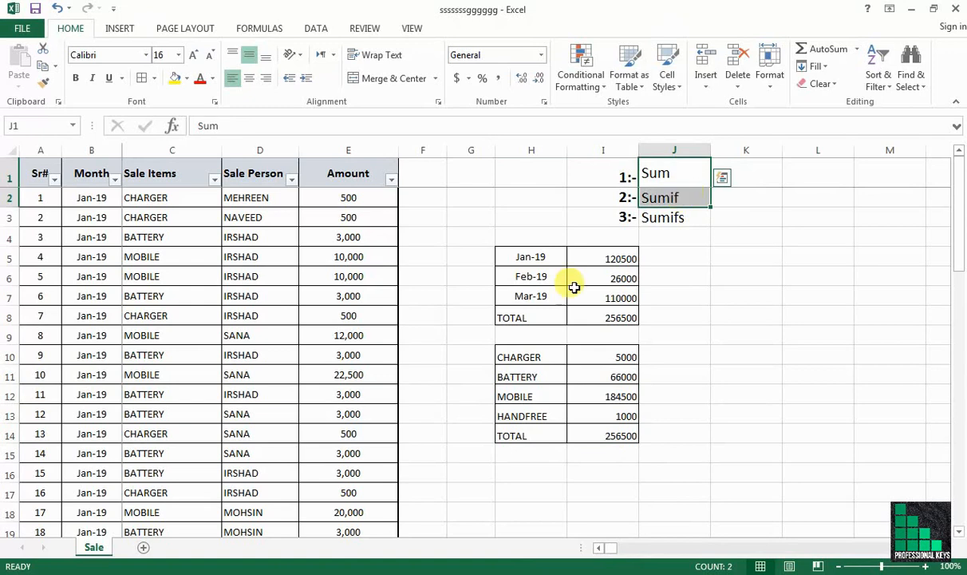
drag(550, 257, 599, 431)
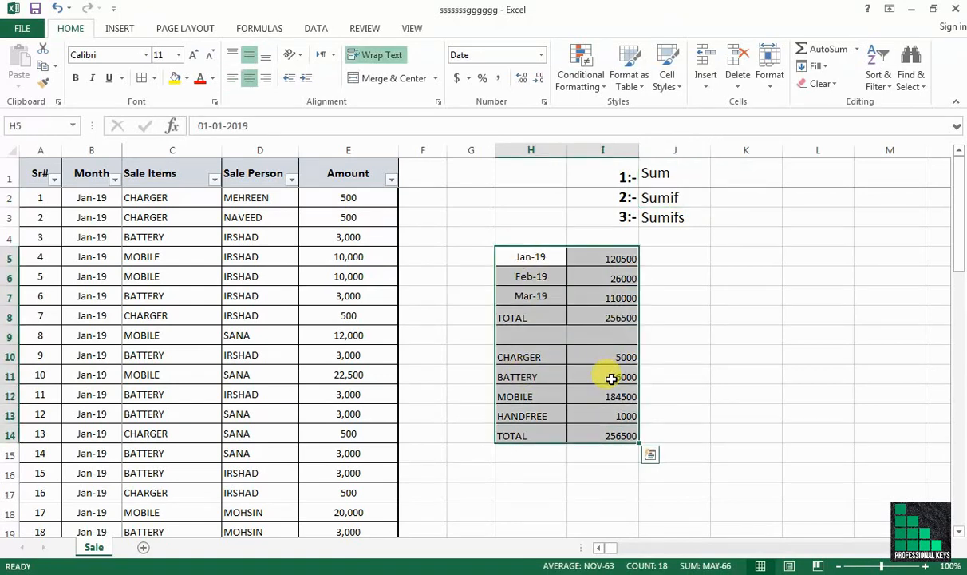
drag(674, 376, 714, 374)
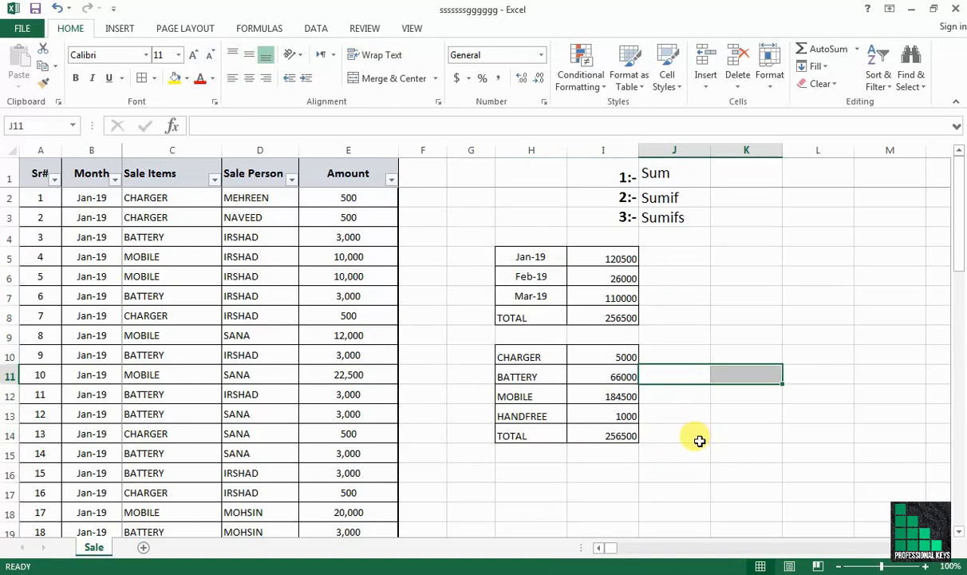
Copy the Sale Person entries in D2:D49 and paste them as values starting at K5
drag(260, 195, 256, 451)
key(ctrl+c)
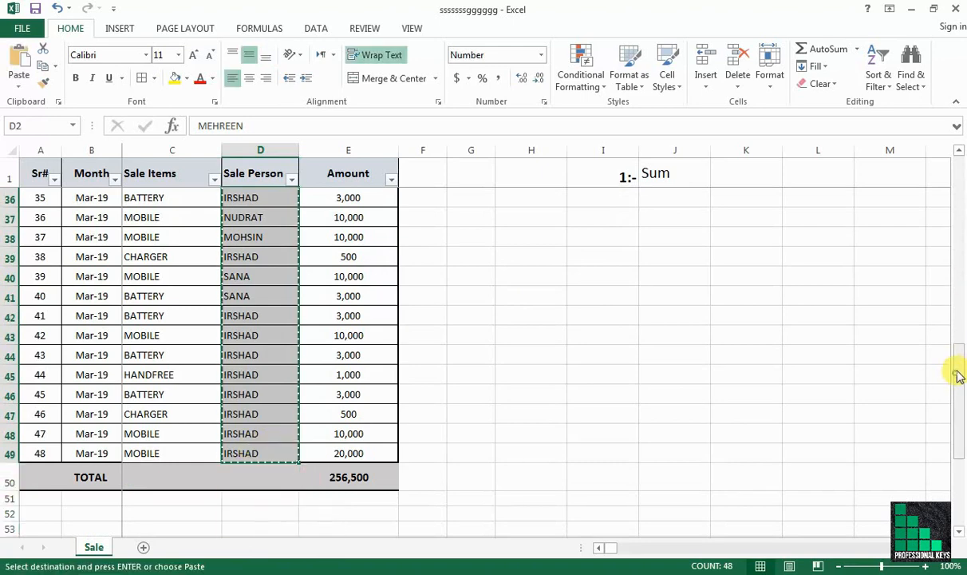
drag(958, 376, 961, 159)
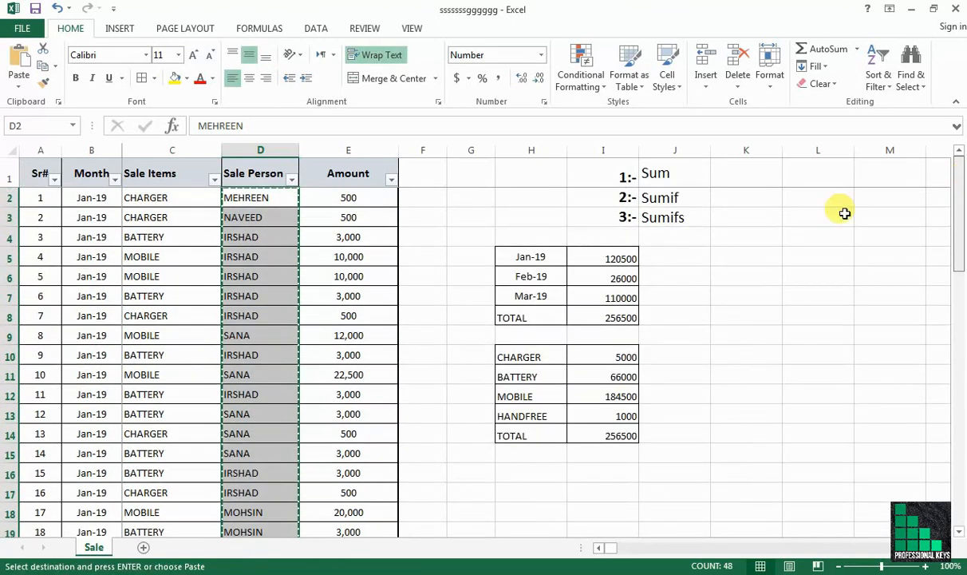
right_click(757, 258)
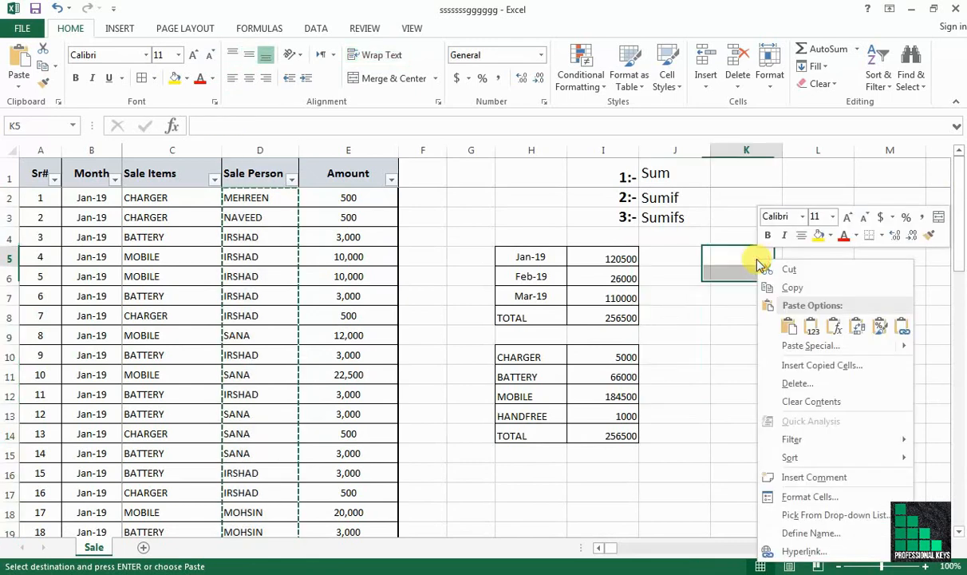
click(810, 327)
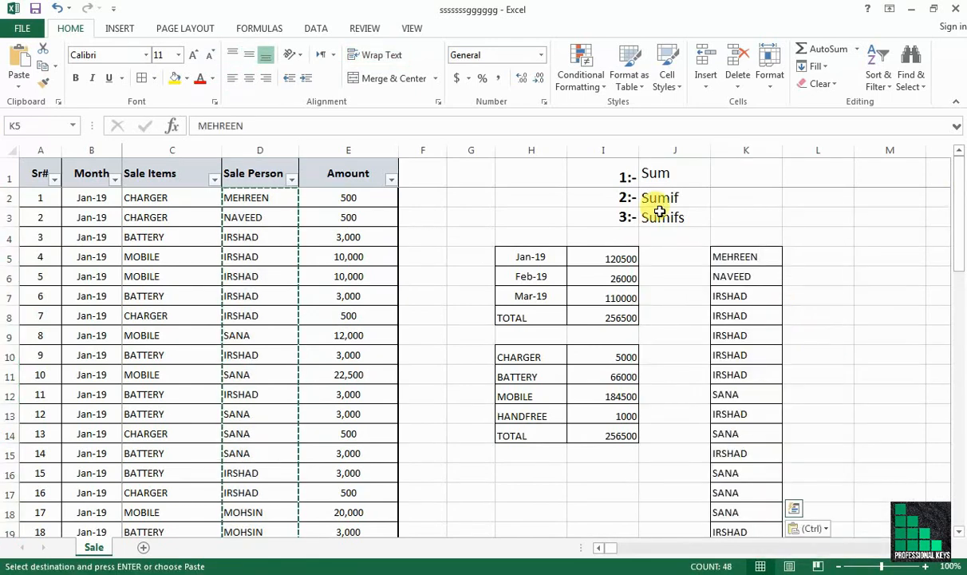
Remove the duplicates from the pasted sale person list in column K
click(317, 30)
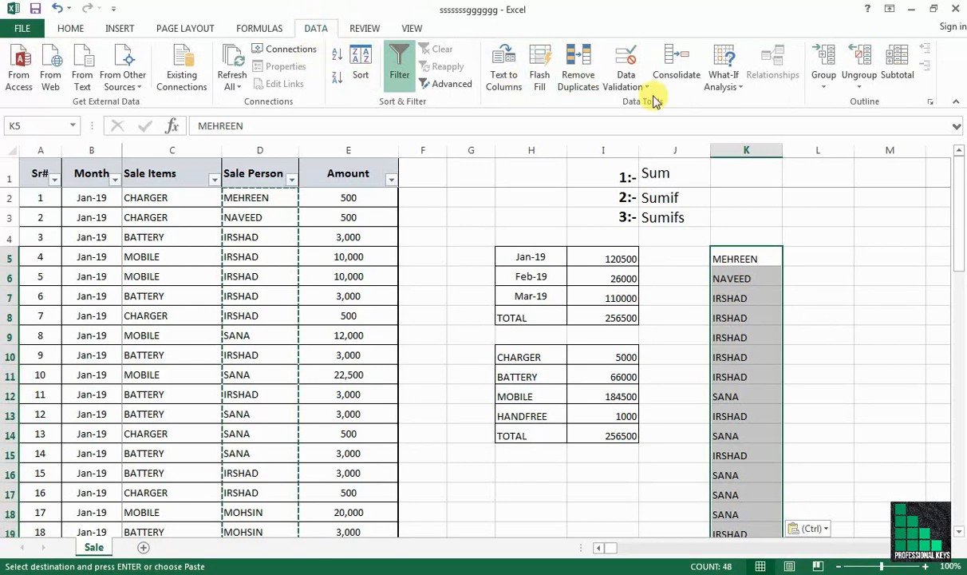
click(577, 76)
click(364, 328)
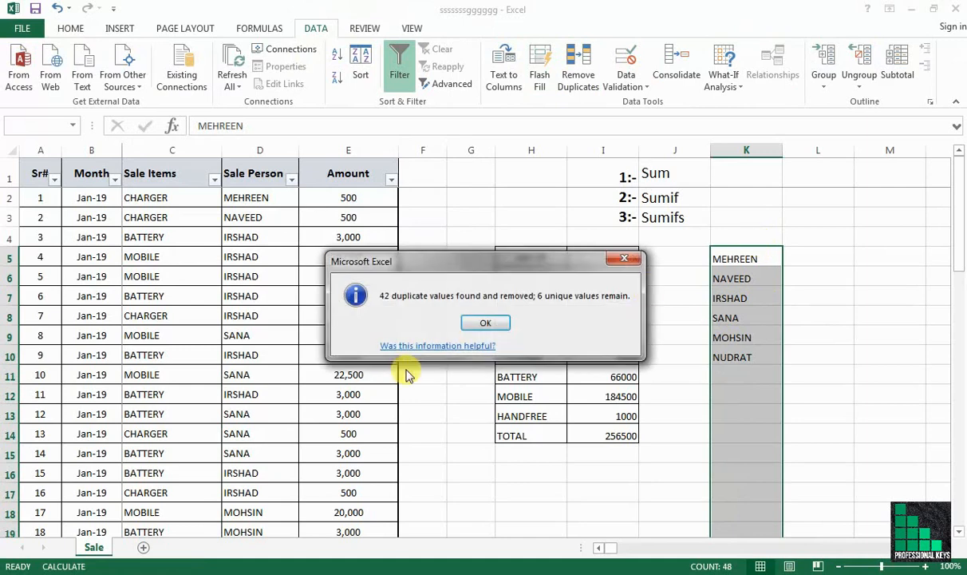
click(481, 324)
drag(715, 257, 736, 361)
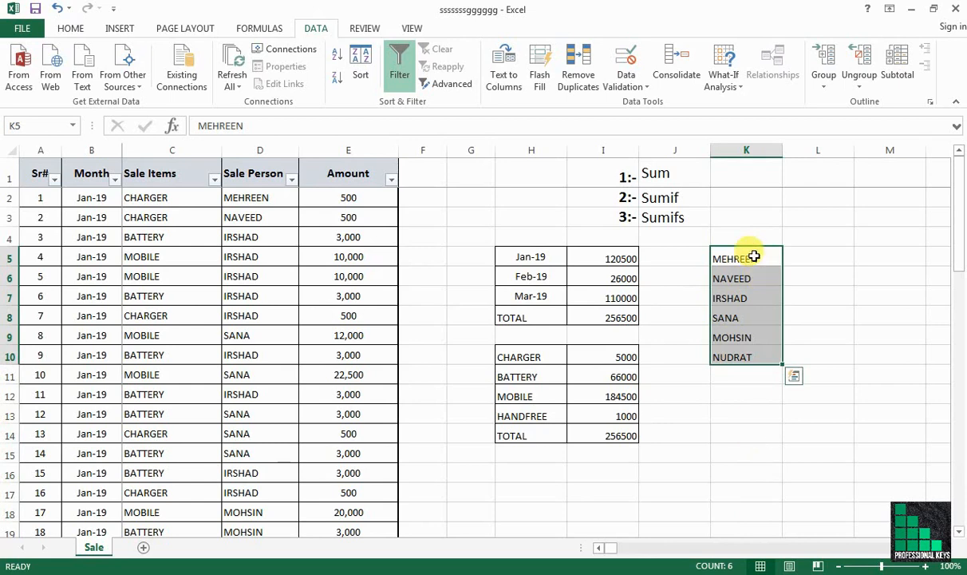
drag(747, 256, 736, 352)
click(826, 262)
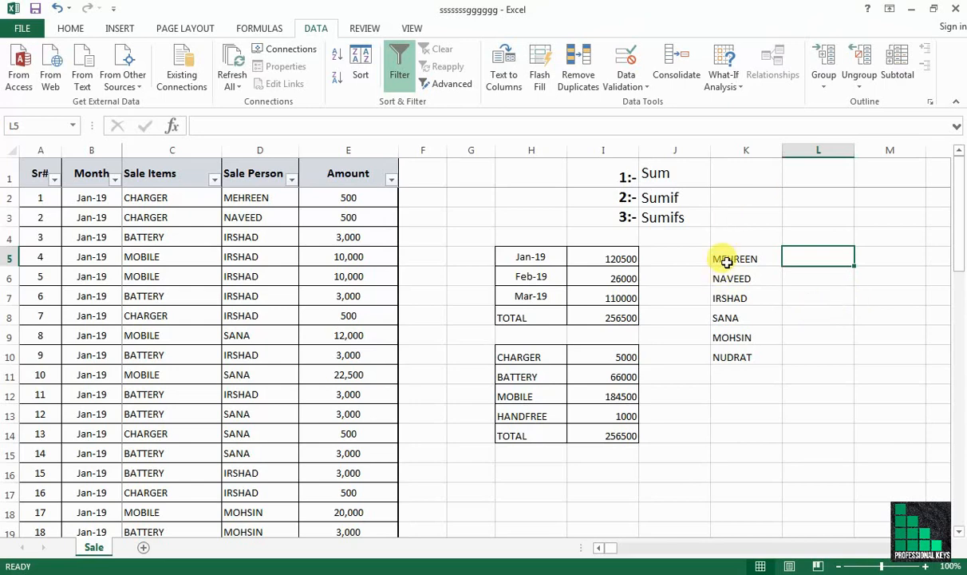
drag(721, 257, 743, 357)
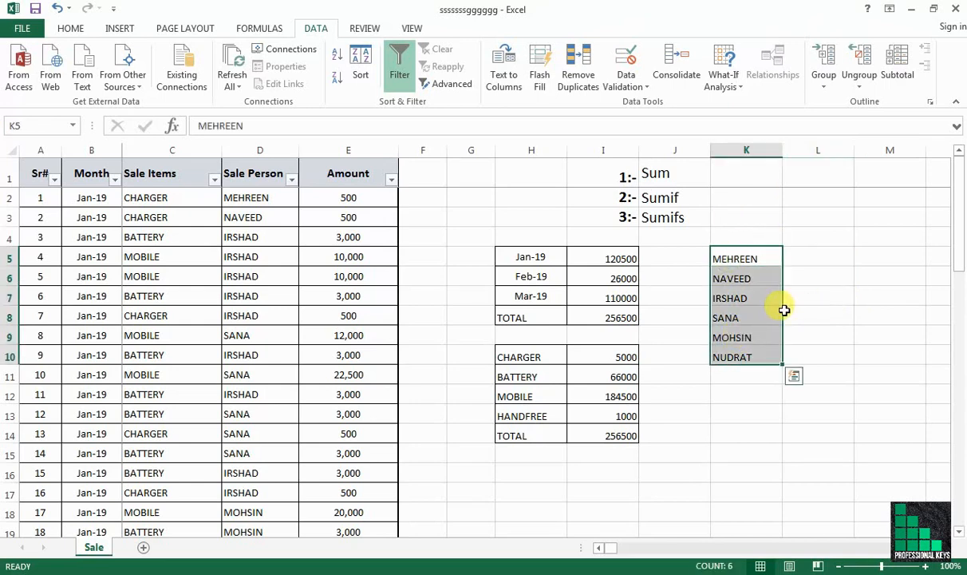
click(656, 198)
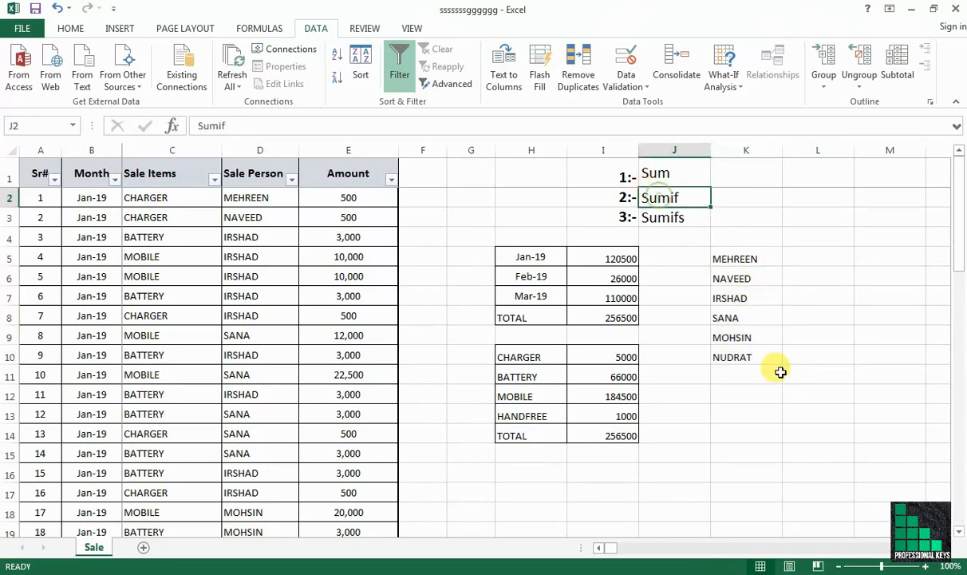
Start a SUMIF formula in L5 with the Sale Person column as the absolute range $D$2:$D$49
click(821, 257)
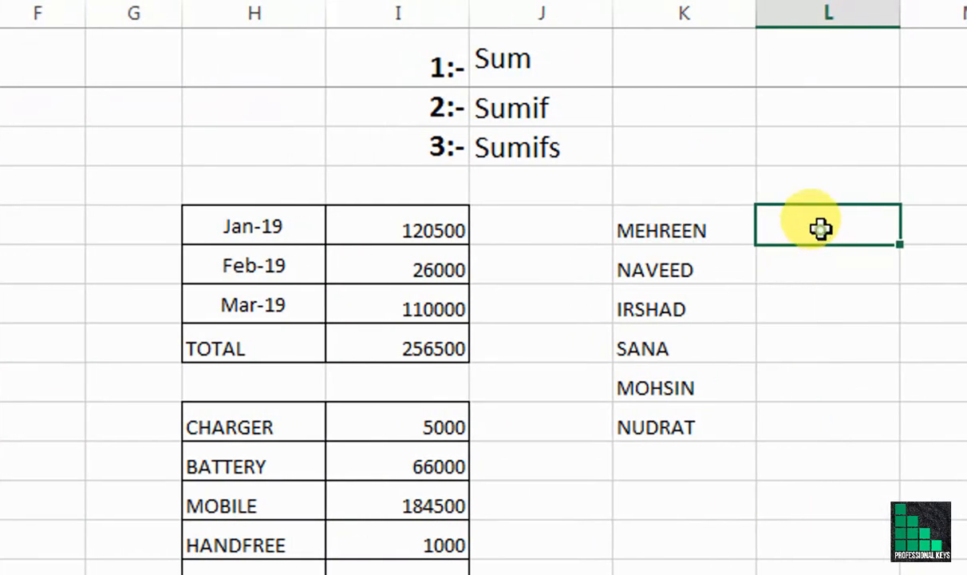
text(=sumif)
key(Tab)
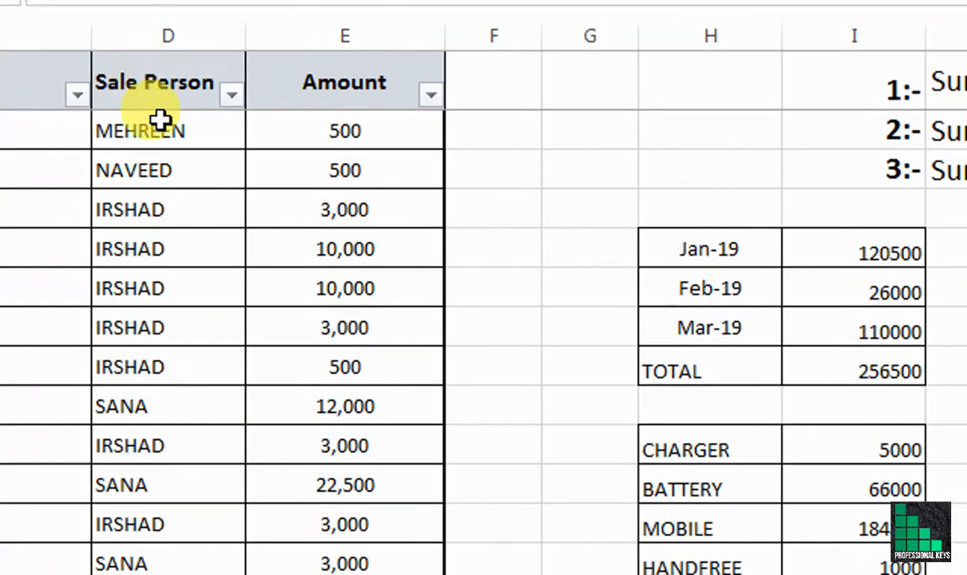
click(156, 134)
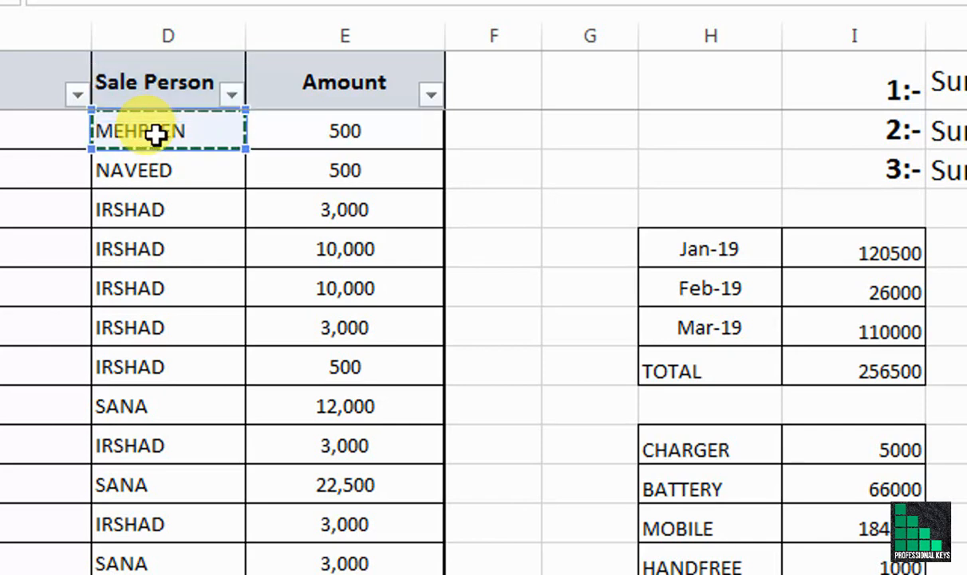
key(ctrl+shift+Down)
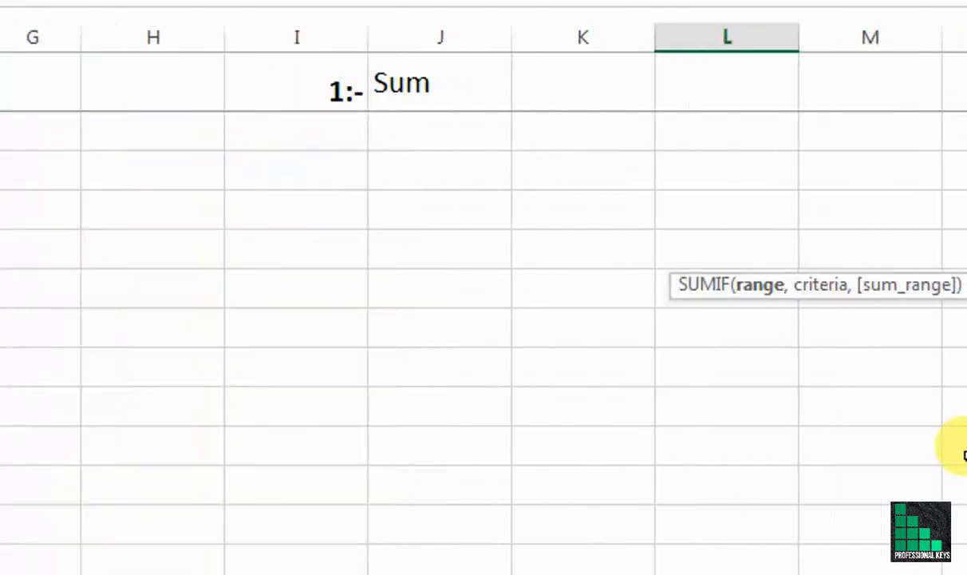
drag(954, 483, 952, 151)
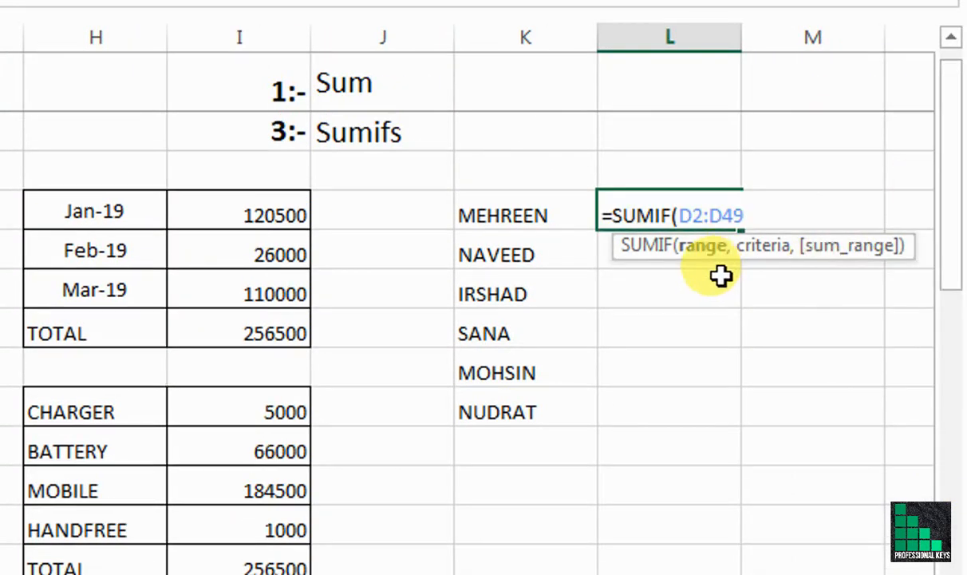
key(F4)
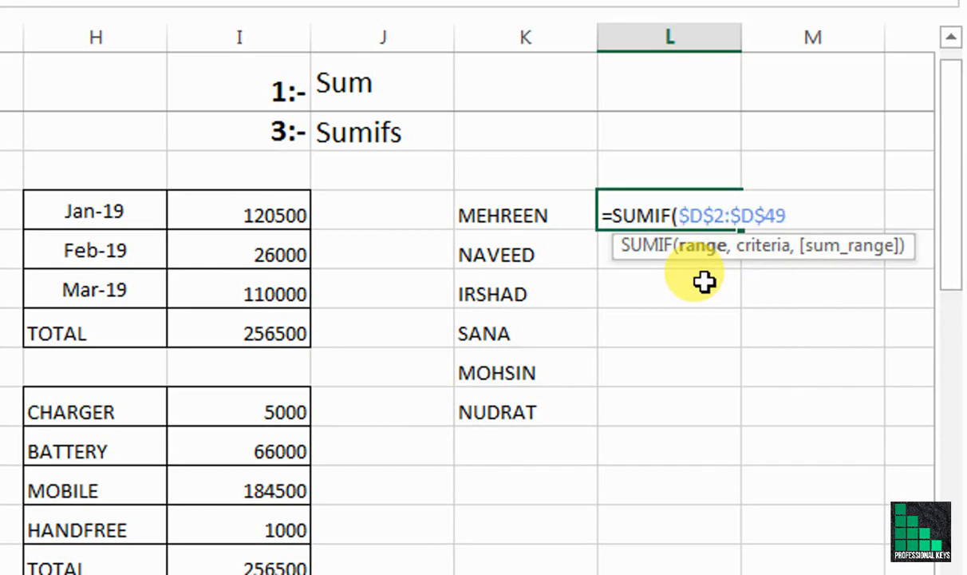
text(,)
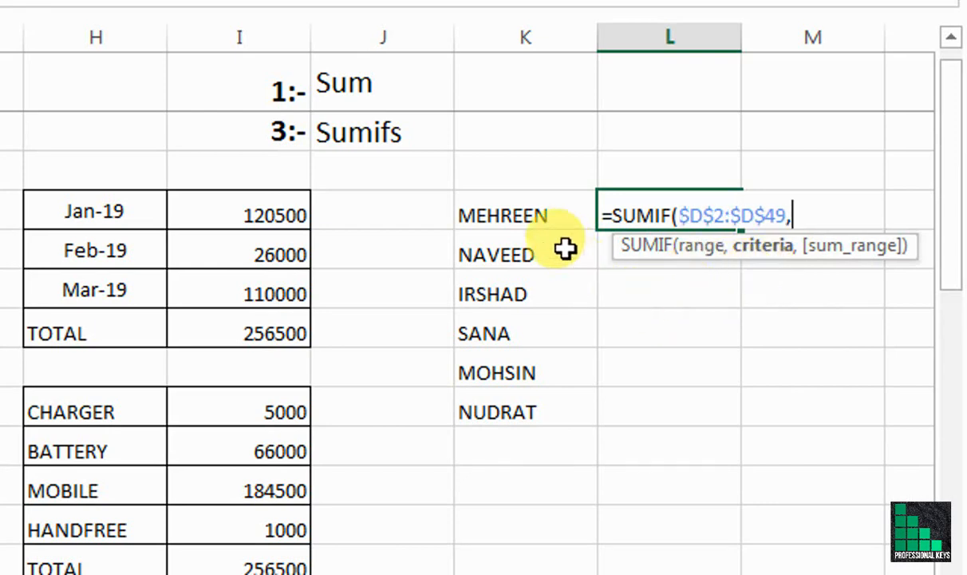
Complete the SUMIF in L5 with criteria $K$5:$K$10 and the Amount column $E$2:$E$49 as the sum range
drag(527, 217, 537, 411)
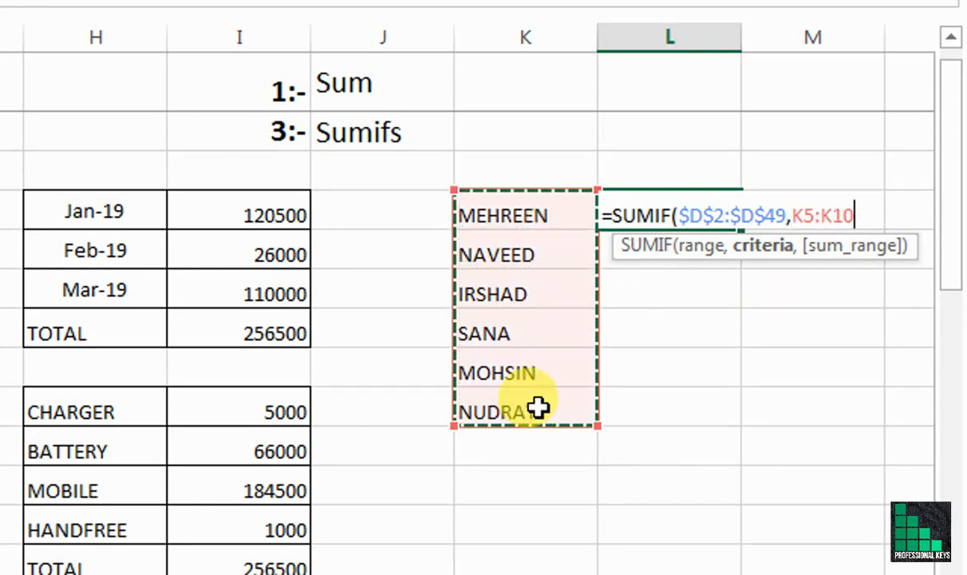
key(F4)
text(,)
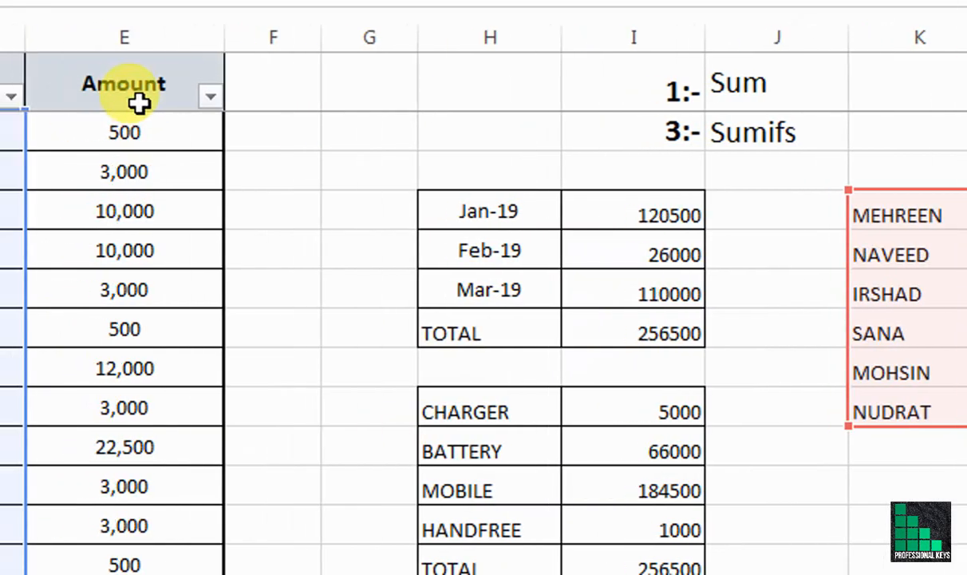
click(144, 102)
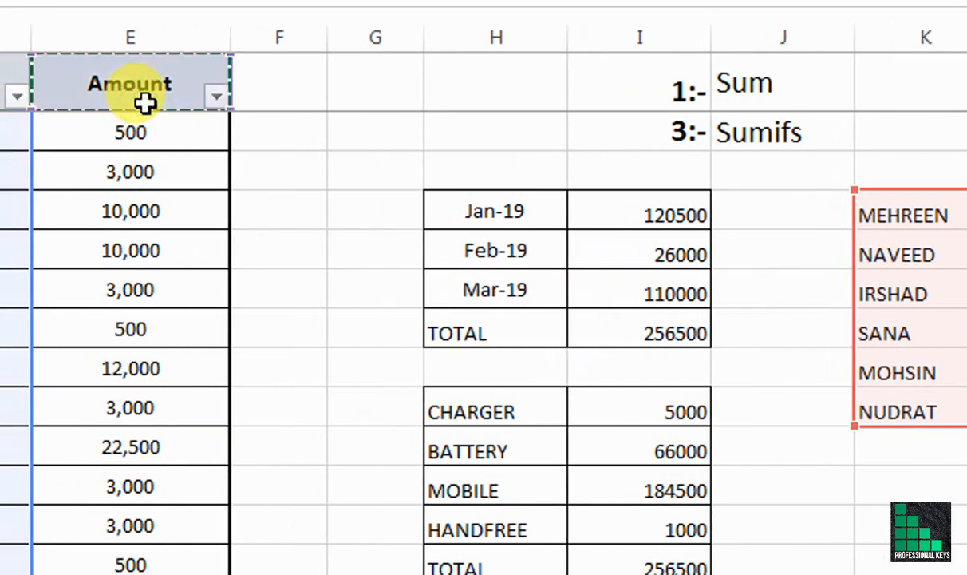
key(Down)
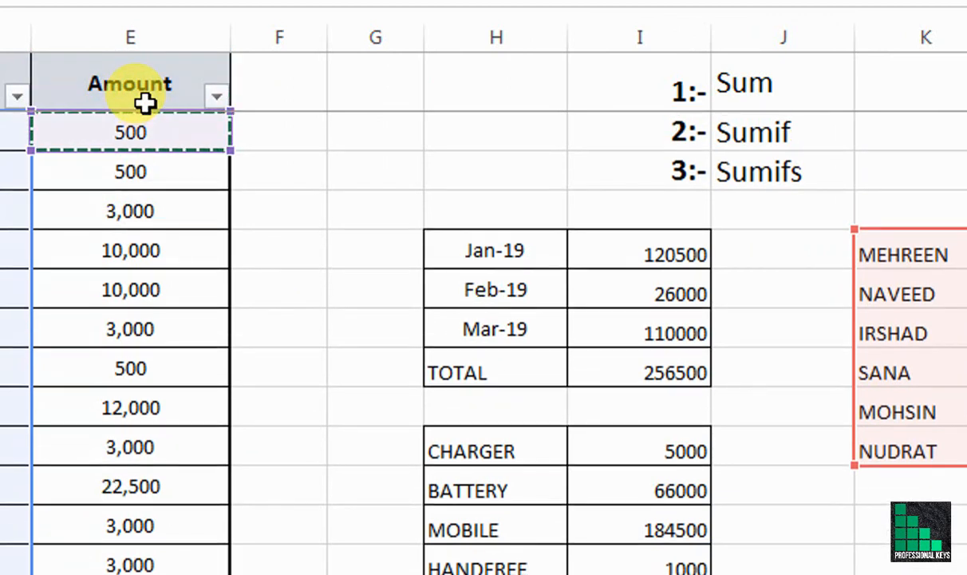
key(ctrl+shift+Down)
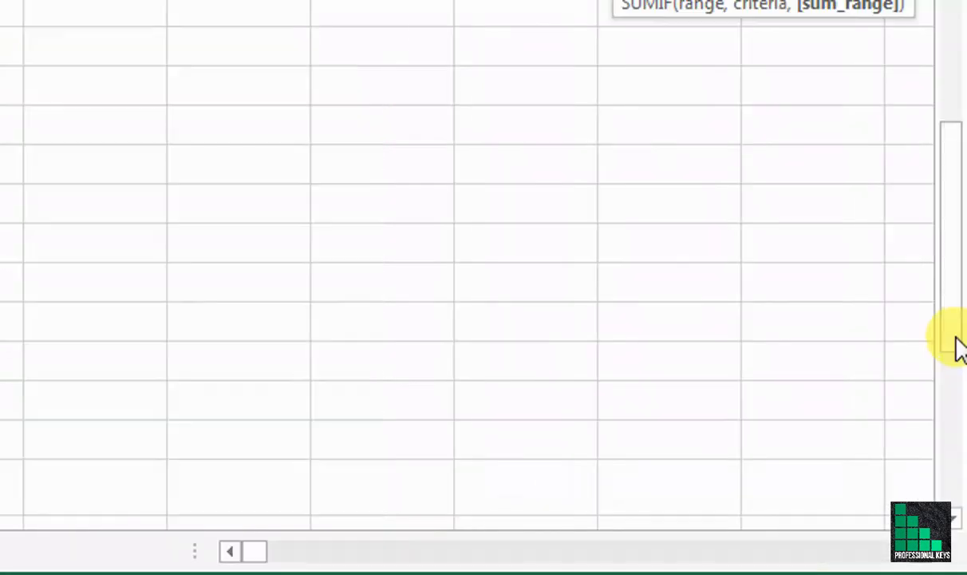
drag(958, 349, 961, 94)
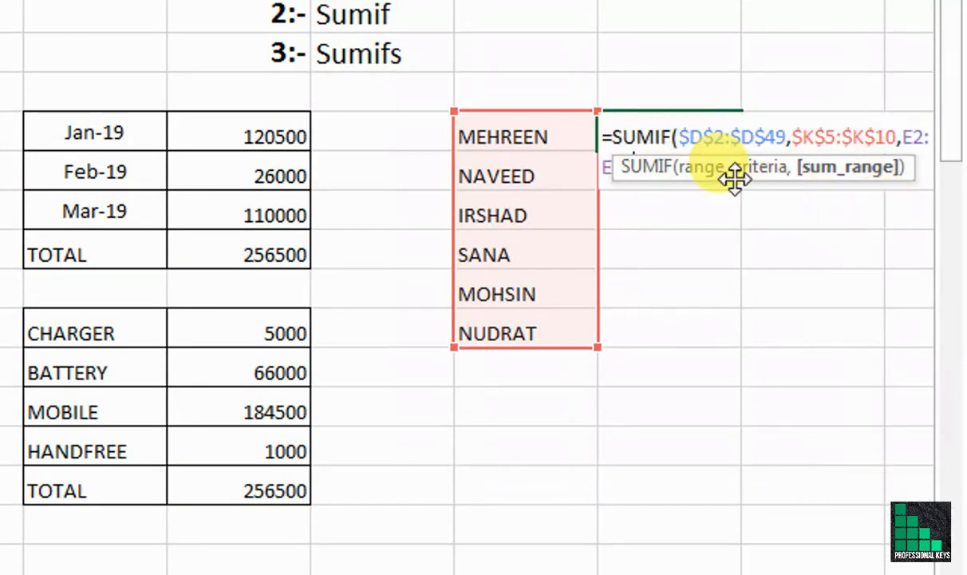
key(F4)
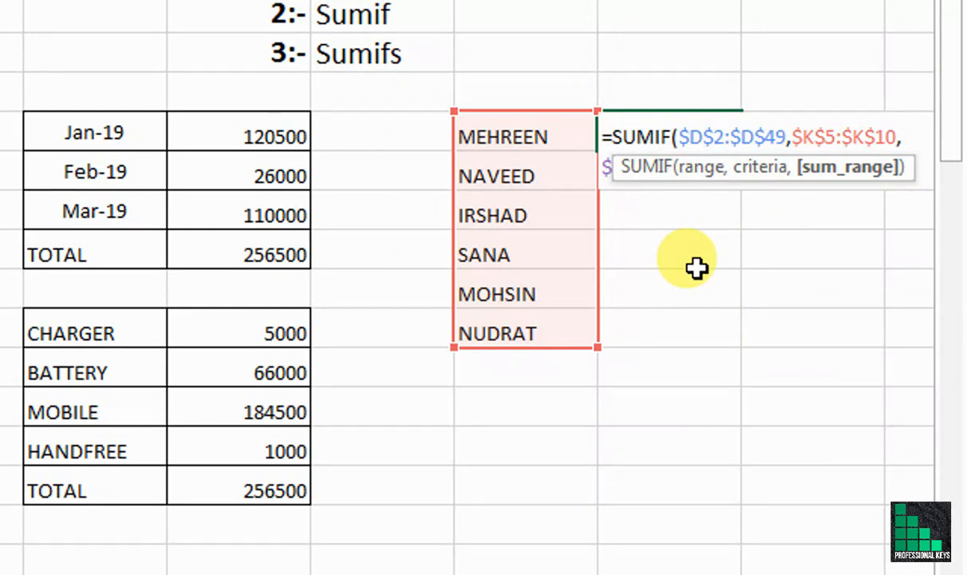
key(Return)
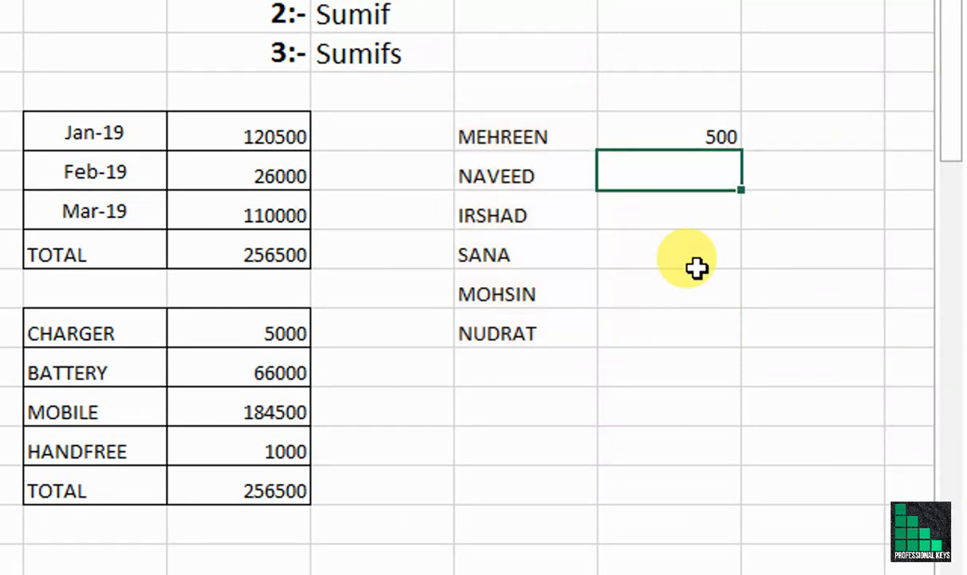
Copy the SUMIF formula from L5 and paste it into L6:L10 for the remaining sale persons
click(683, 136)
right_click(683, 136)
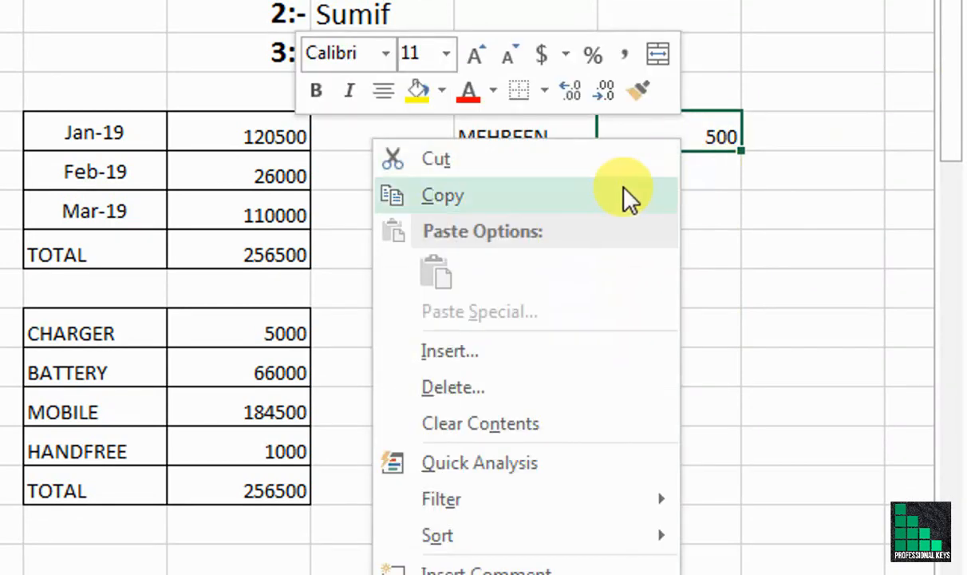
click(622, 197)
click(684, 163)
drag(683, 244, 685, 328)
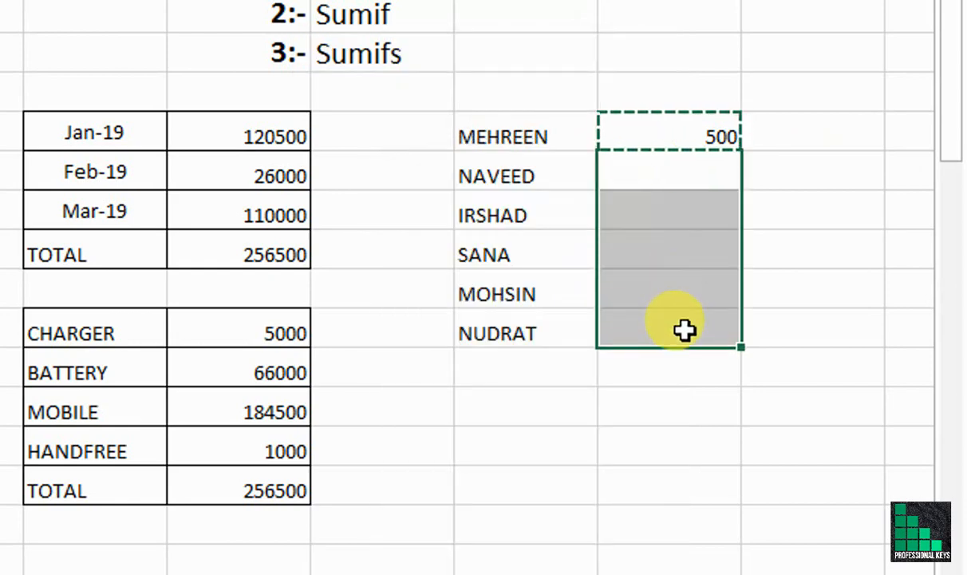
right_click(667, 328)
click(399, 82)
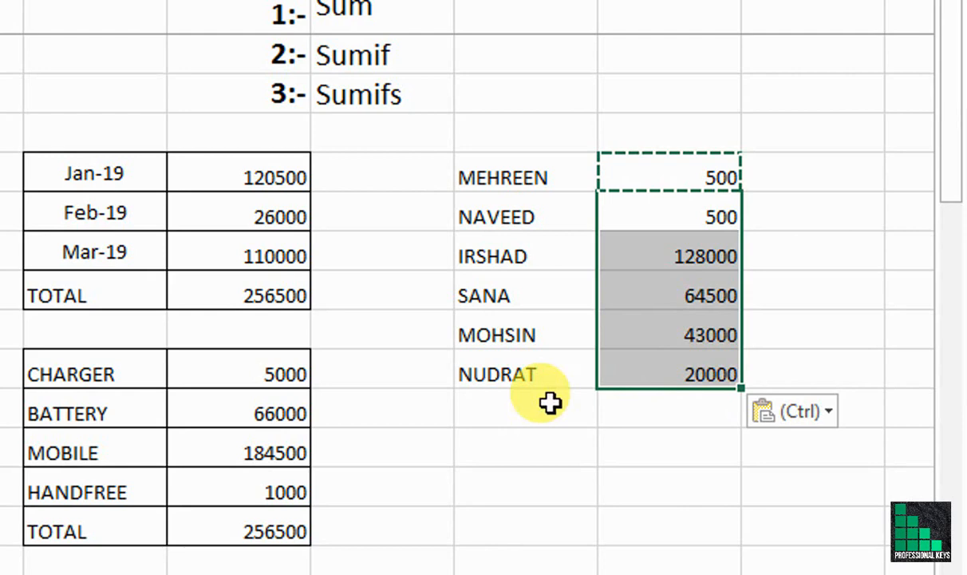
Add a TOAL row in K11 below the sale persons and sum L5:L10 in L11
click(535, 413)
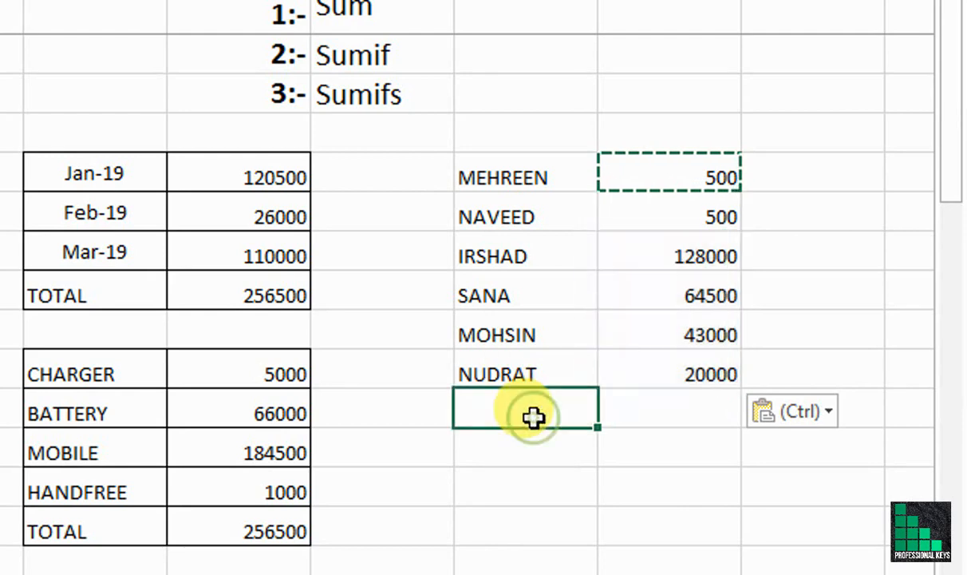
text(TOAL)
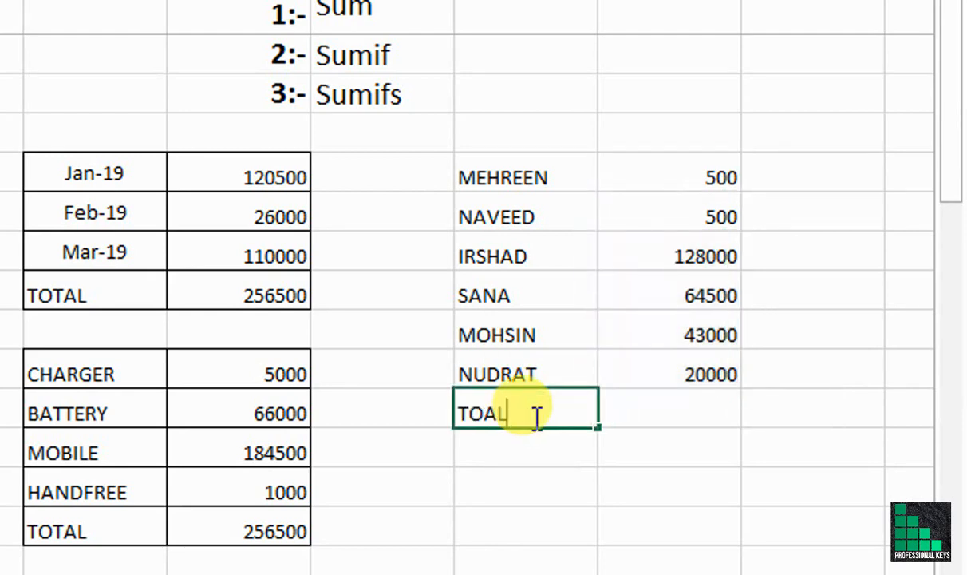
key(Return)
key(Up)
key(Right)
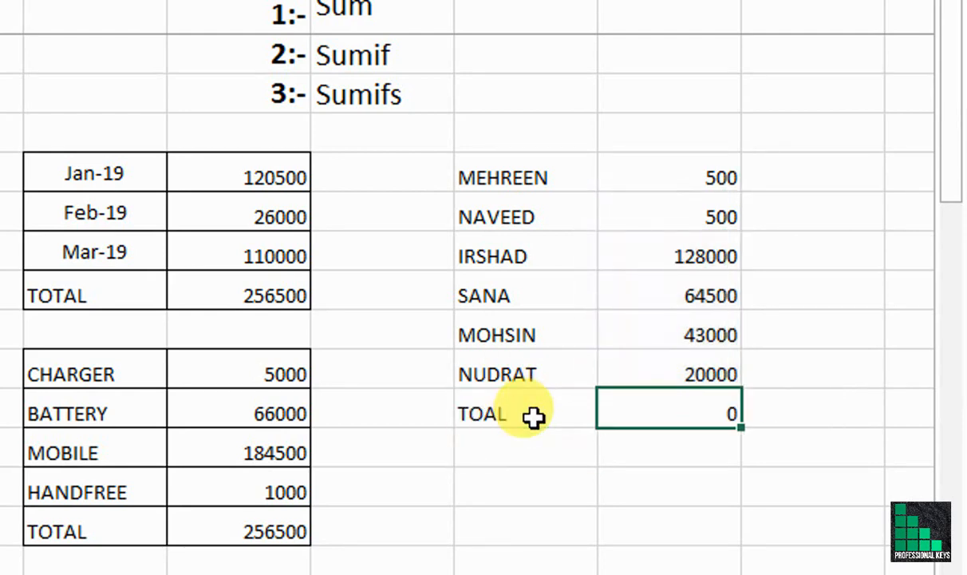
key(Delete)
key(alt+equal)
key(Return)
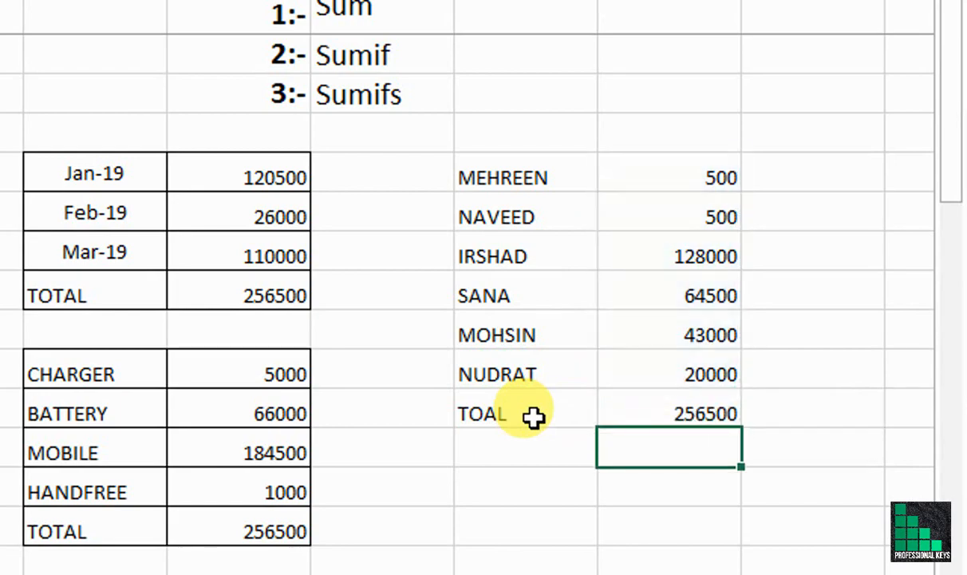
Fill the total cells L11, I8 and I14 of the three summaries with yellow
click(683, 413)
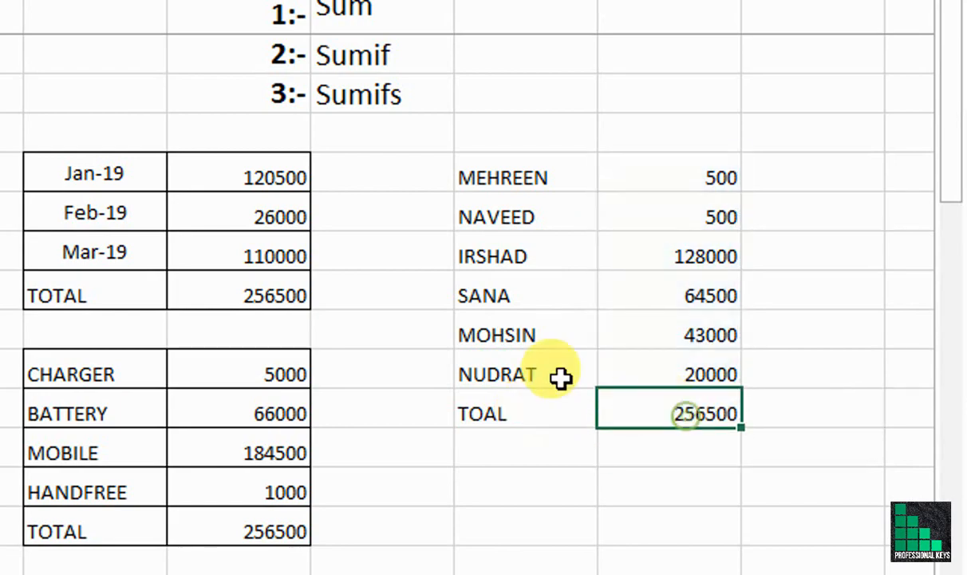
ctrl+click(308, 296)
ctrl+click(285, 525)
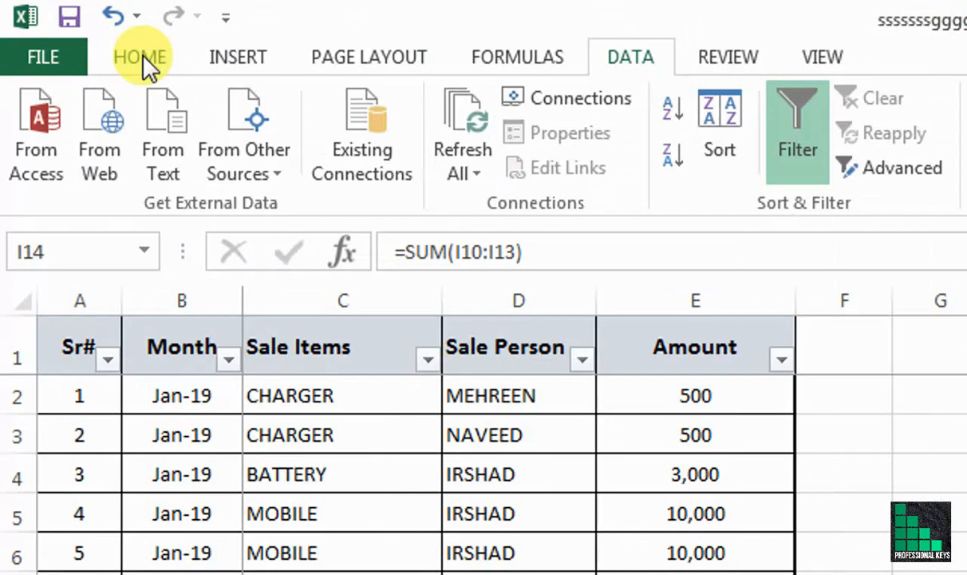
click(142, 56)
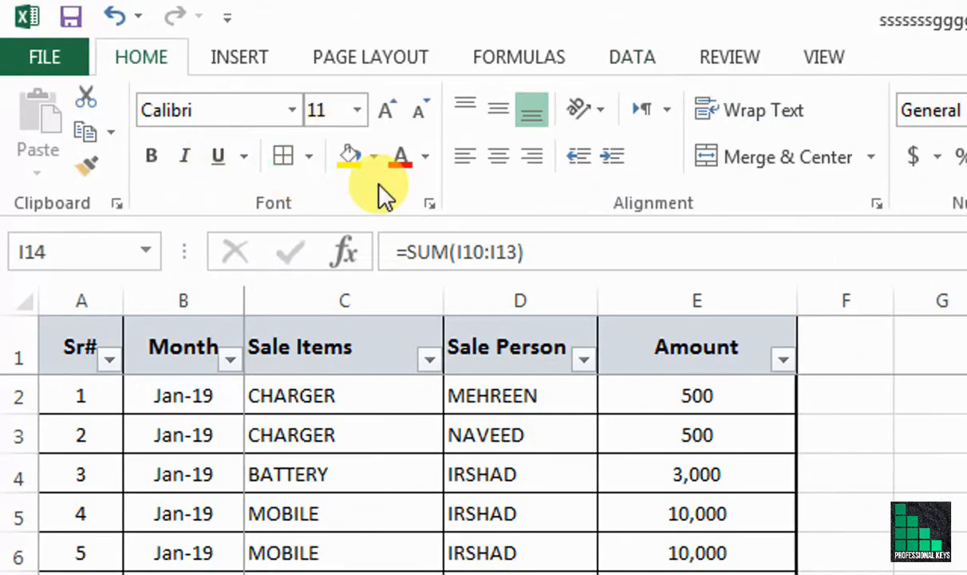
click(350, 156)
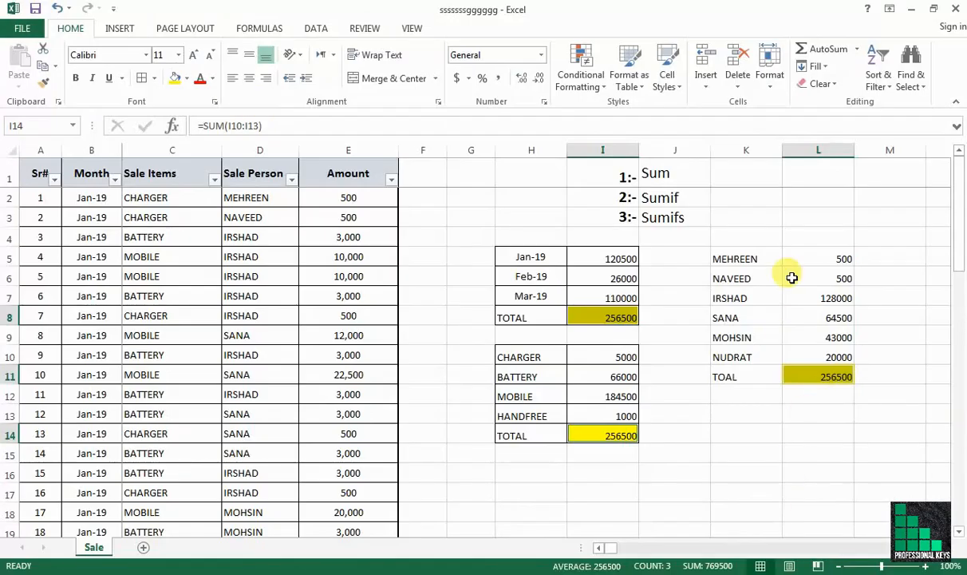
Review the SUMIF formulas behind the individual sale person amounts, starting at L5
click(834, 256)
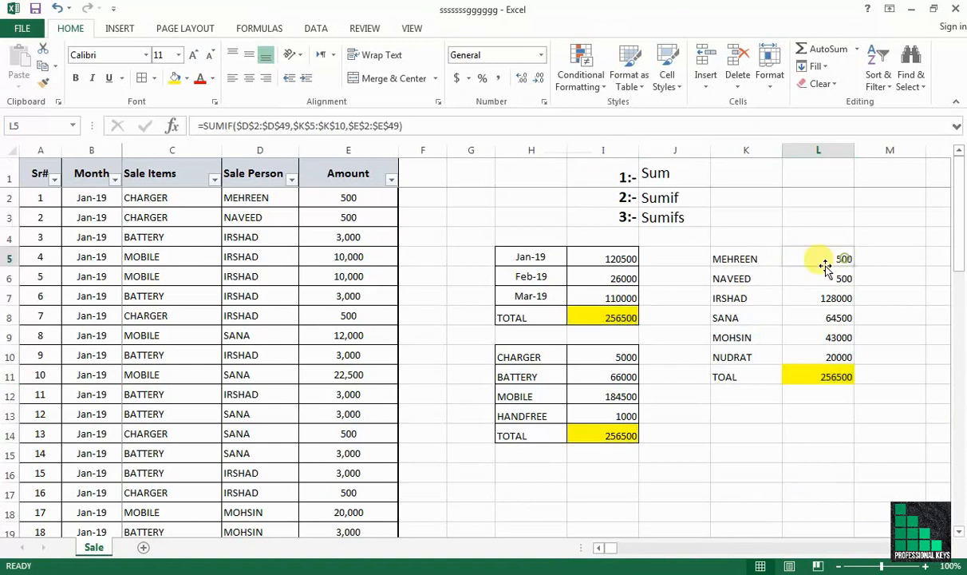
click(836, 277)
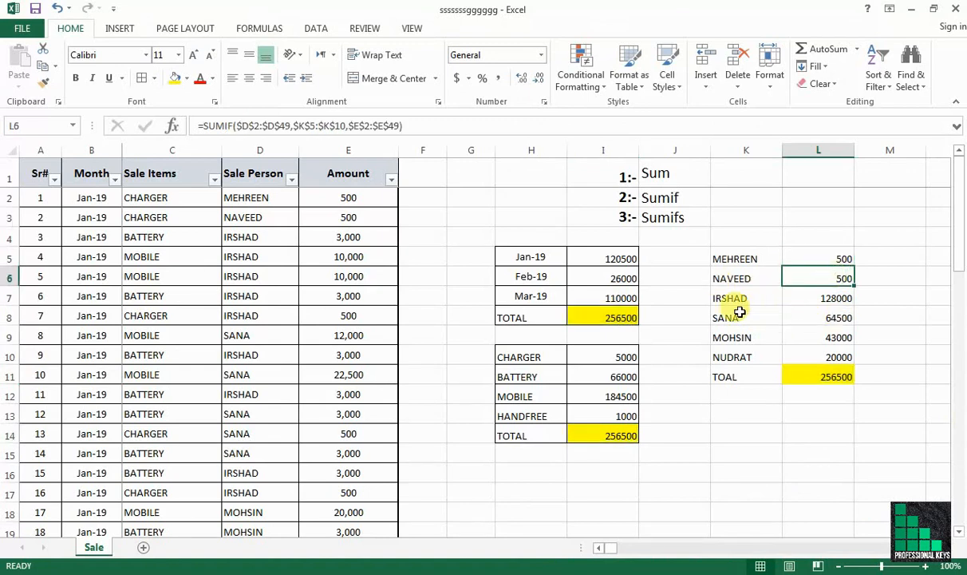
click(831, 298)
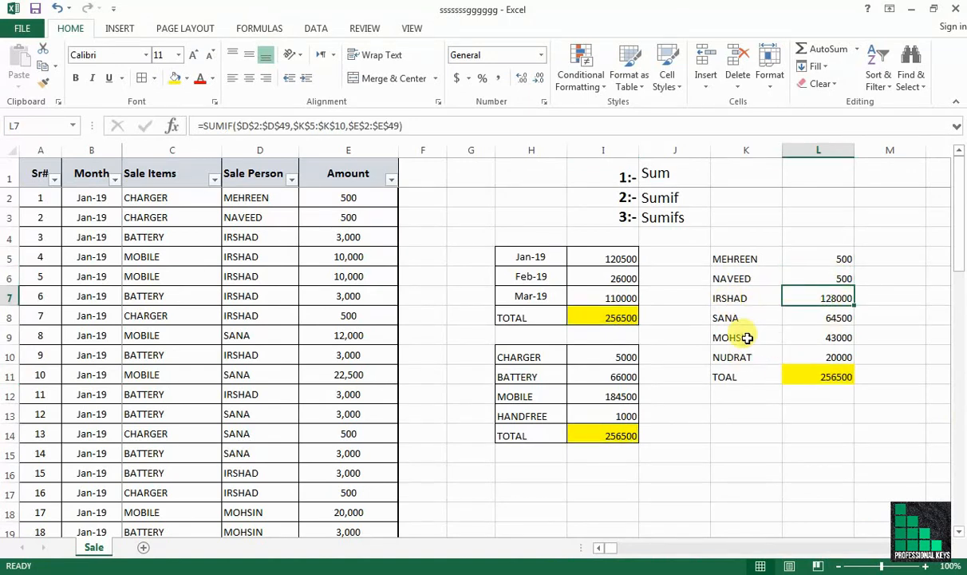
click(822, 317)
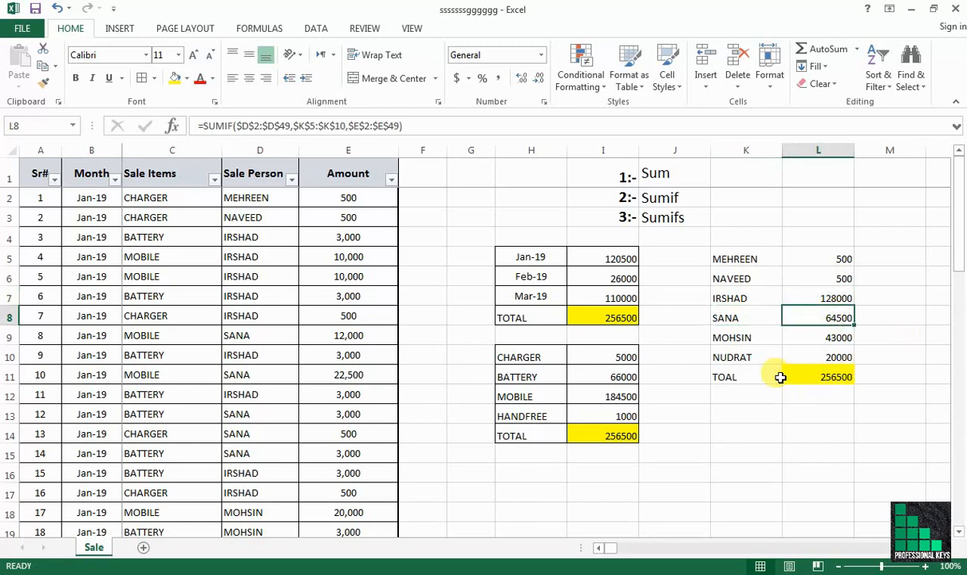
drag(833, 255, 830, 339)
click(826, 396)
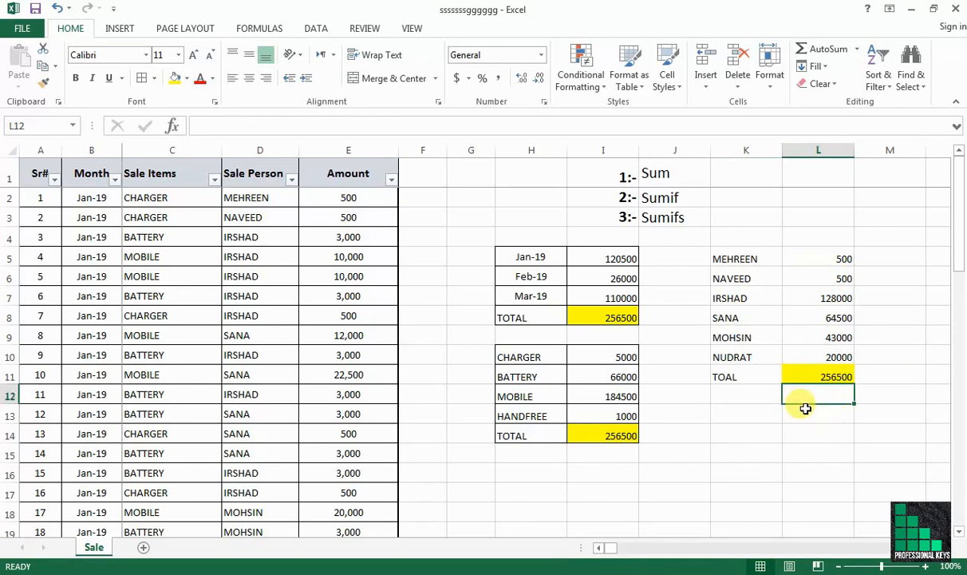
Apply all borders to the sale person summary in K5:L11 and save the workbook
drag(718, 259, 829, 373)
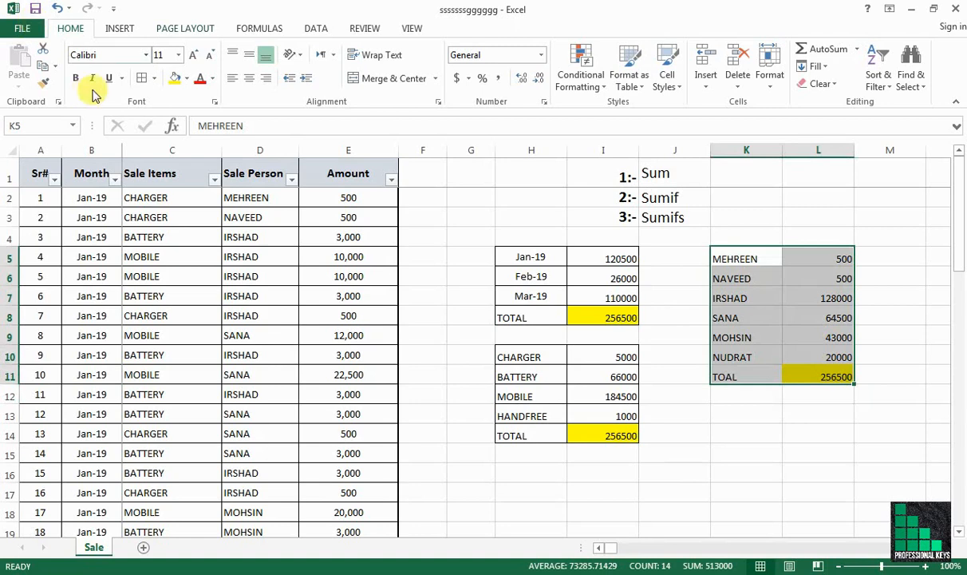
click(142, 81)
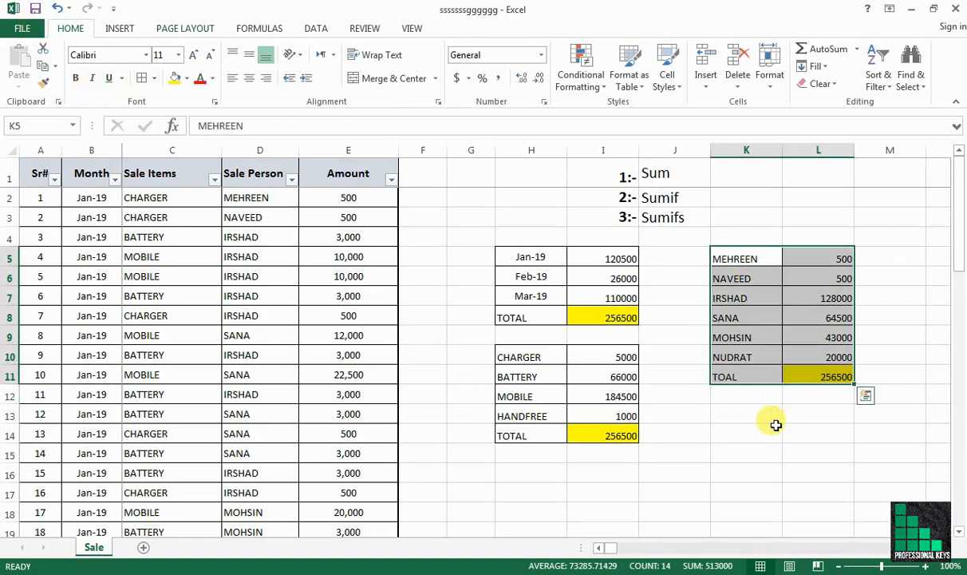
key(ctrl+s)
click(766, 432)
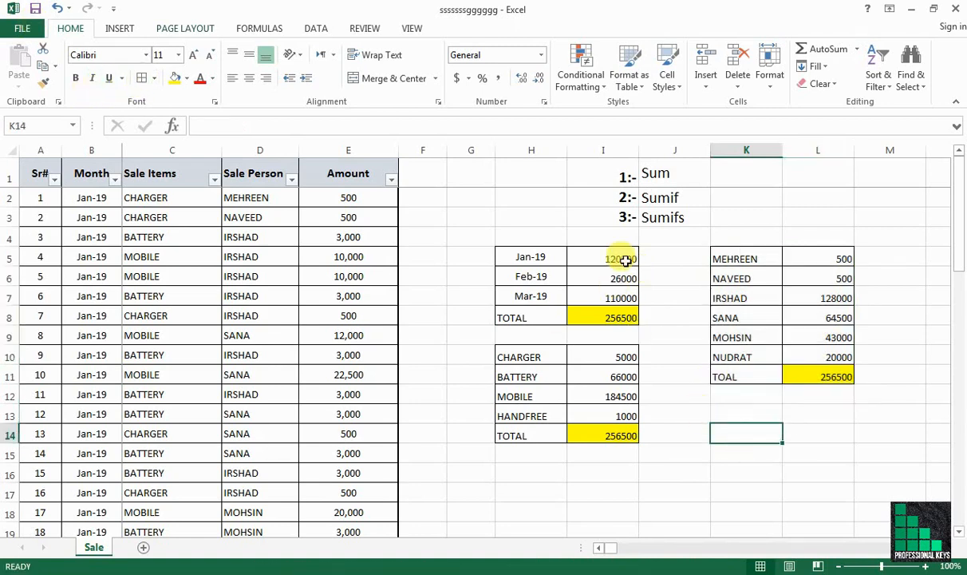
drag(624, 216, 676, 216)
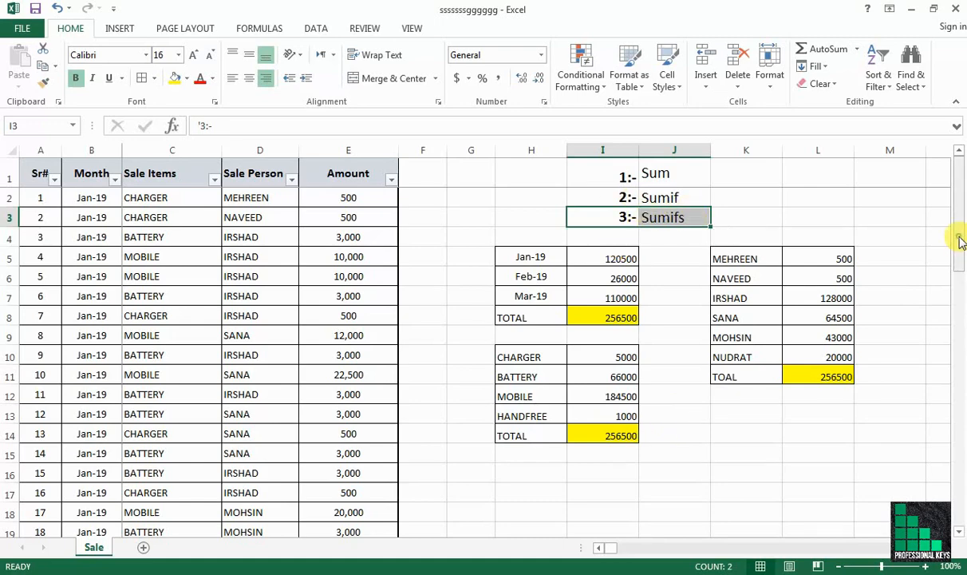
Copy the months Jan-19 to Mar-19 from H5:H7 with their formatting into H17:H19
mouse_move(959, 237)
mouse_down()
mouse_move(961, 295)
mouse_move(962, 249)
mouse_up()
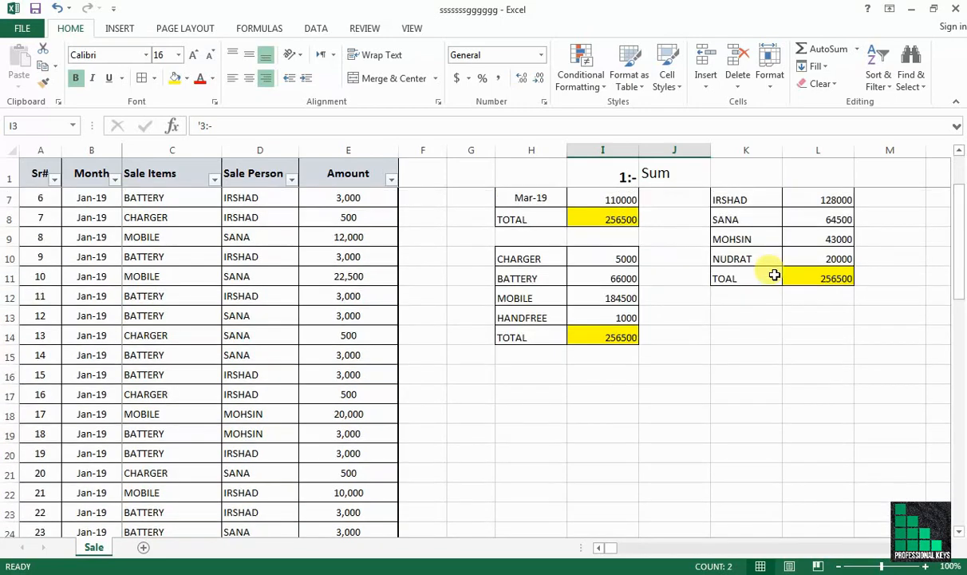
drag(963, 288, 960, 257)
drag(547, 237, 546, 270)
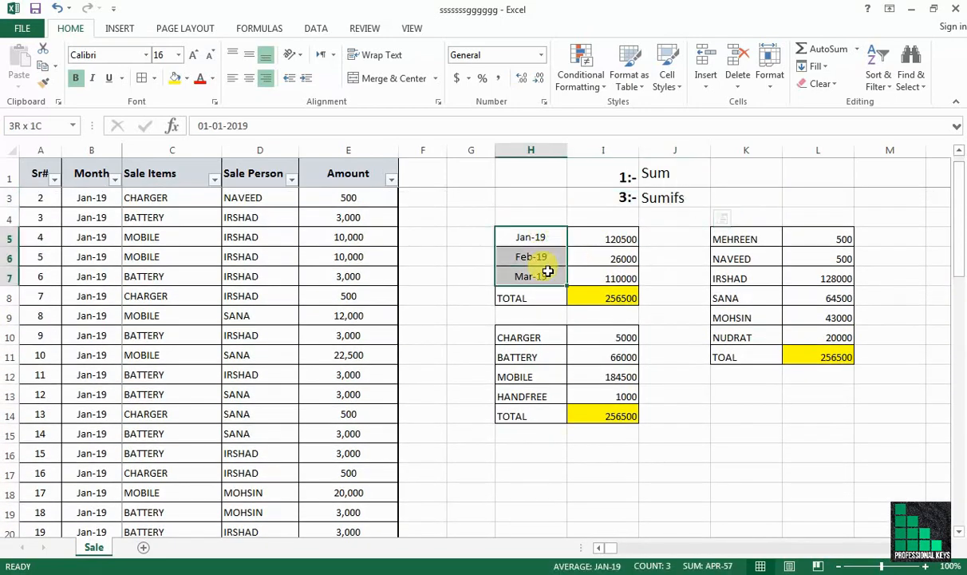
key(ctrl+c)
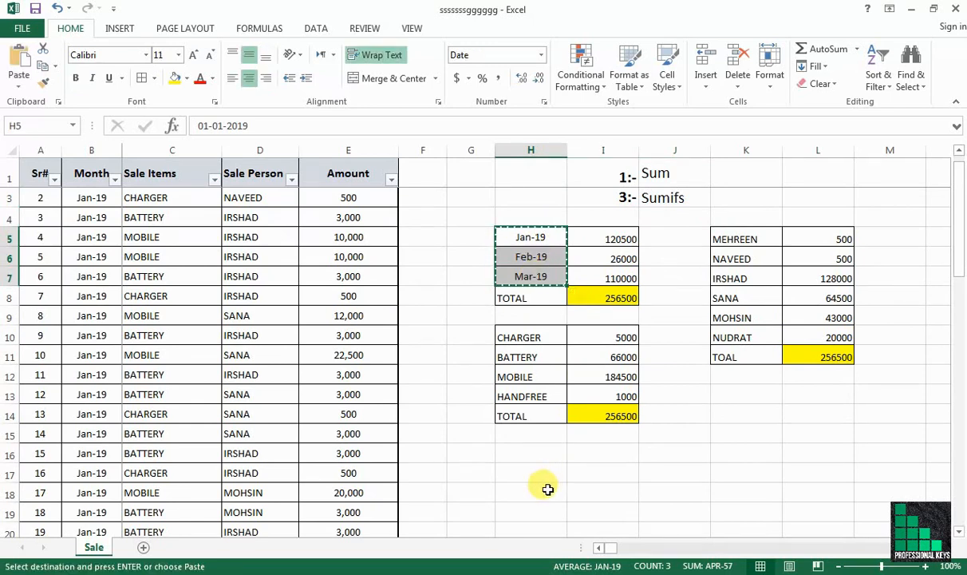
right_click(524, 472)
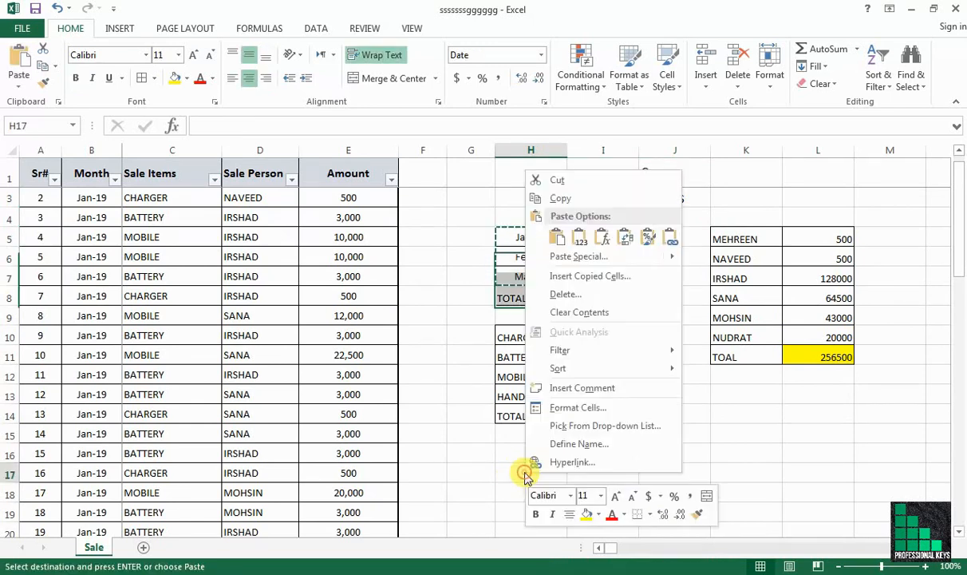
click(580, 242)
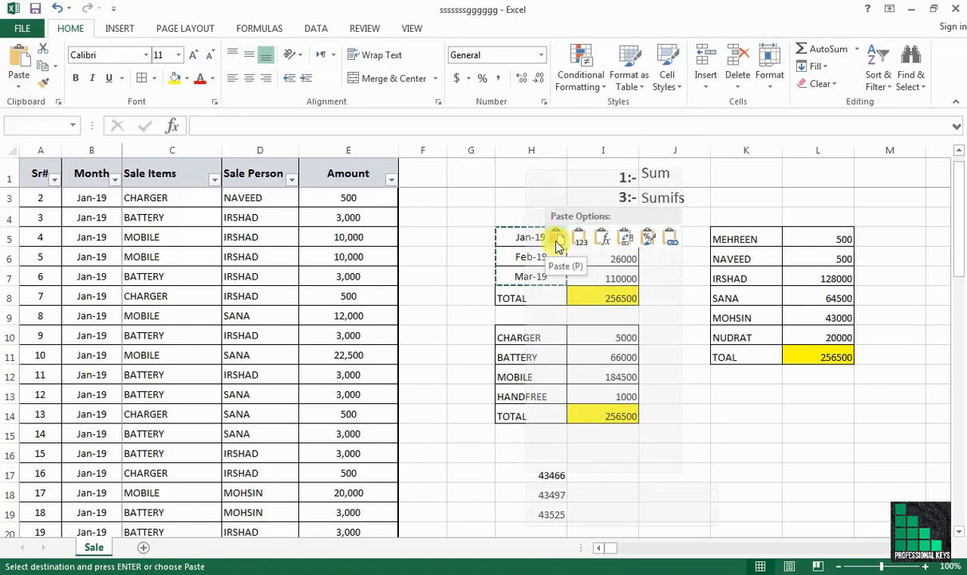
click(558, 242)
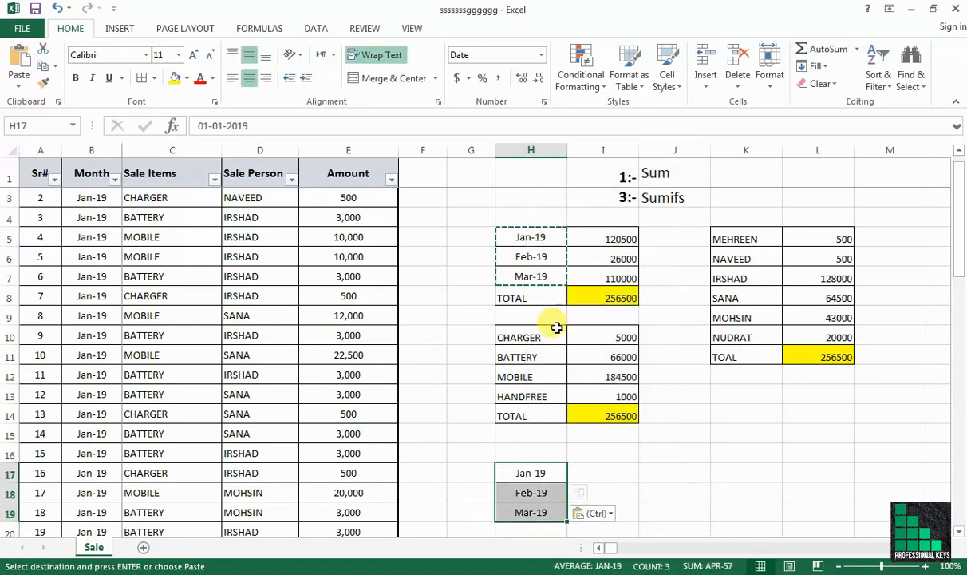
Copy the sale items in H10:H13 and paste them transposed as column headings starting at I16
drag(539, 341, 539, 391)
right_click(540, 391)
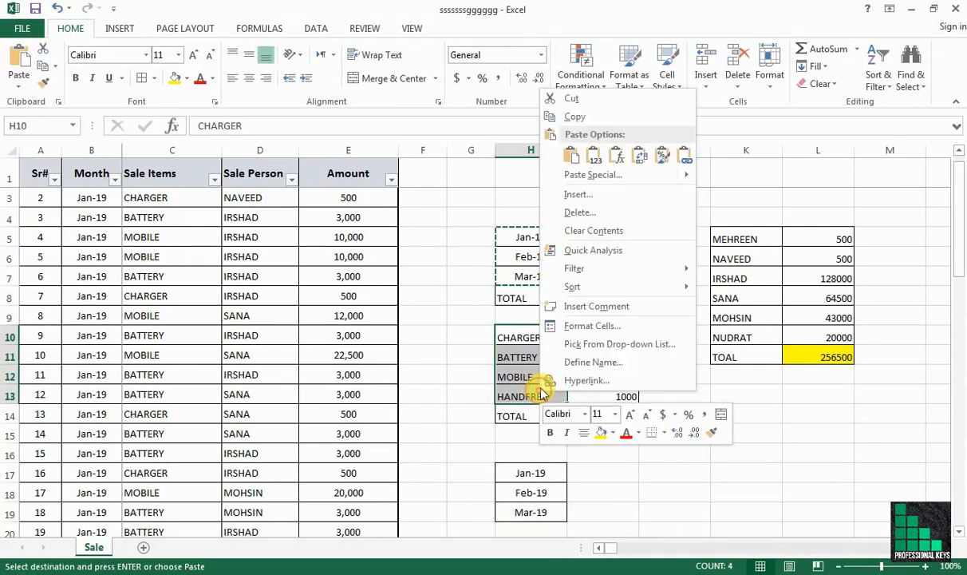
click(556, 114)
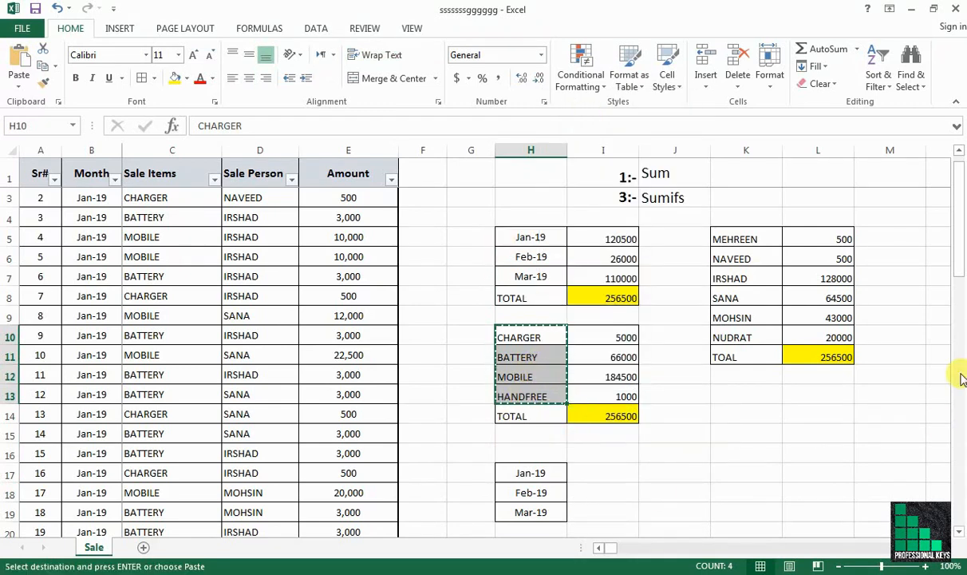
drag(959, 259, 877, 324)
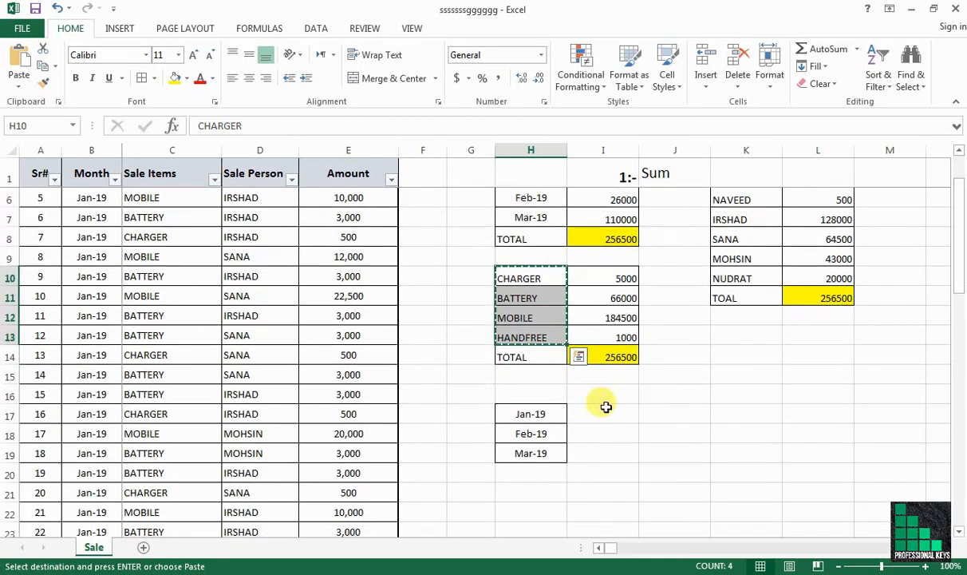
right_click(594, 395)
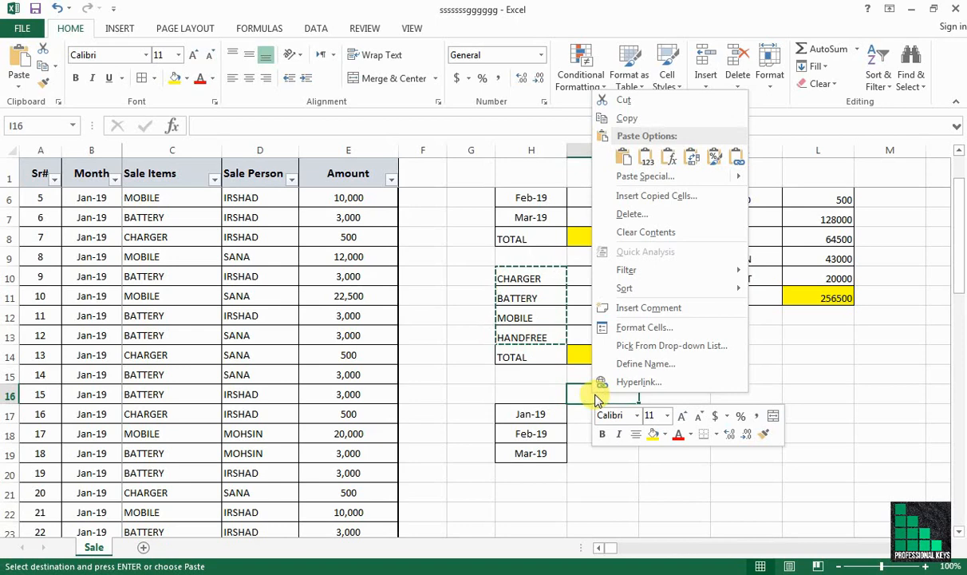
click(645, 178)
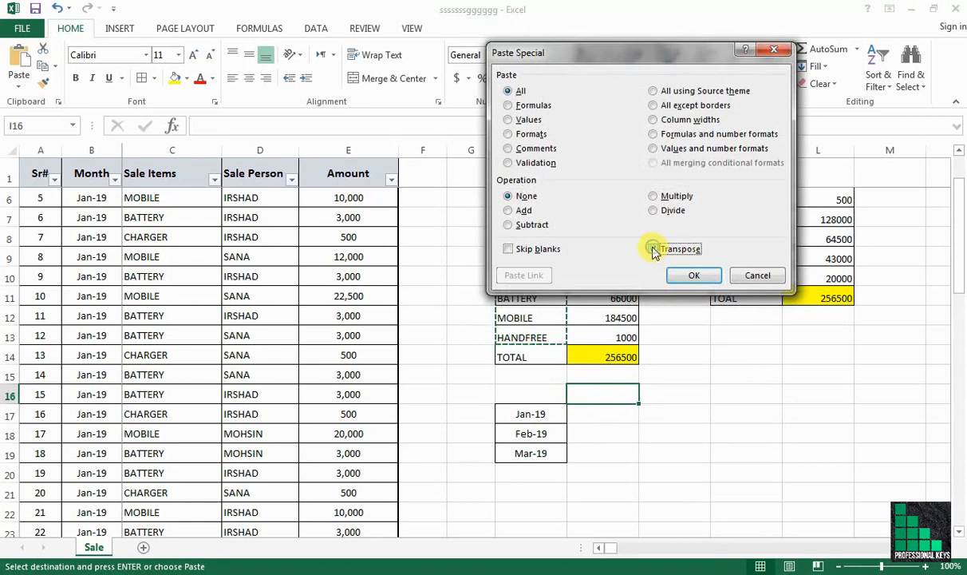
click(694, 275)
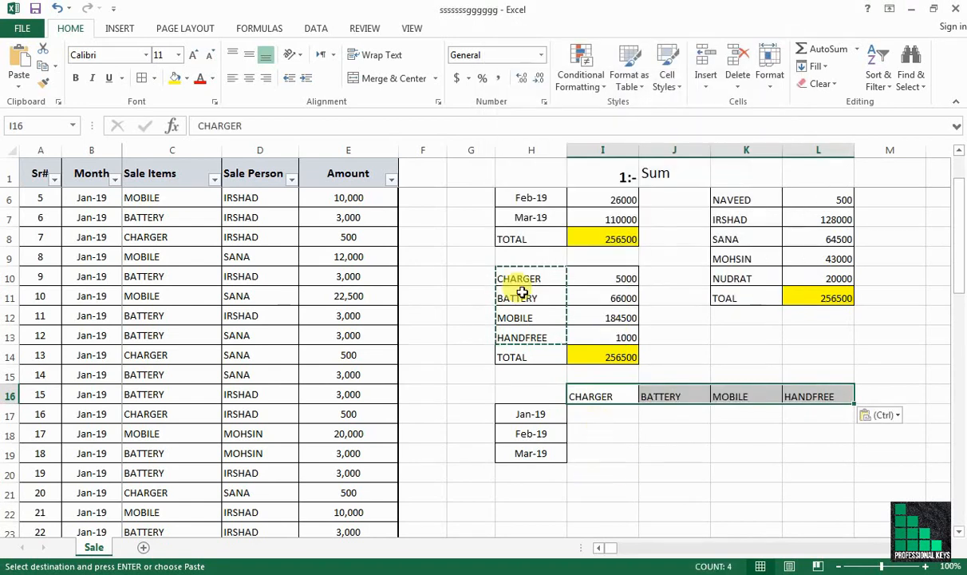
Compare the vertical item list in H10:H13 with the transposed headings in I16:L16, then end copy mode
drag(533, 279, 535, 327)
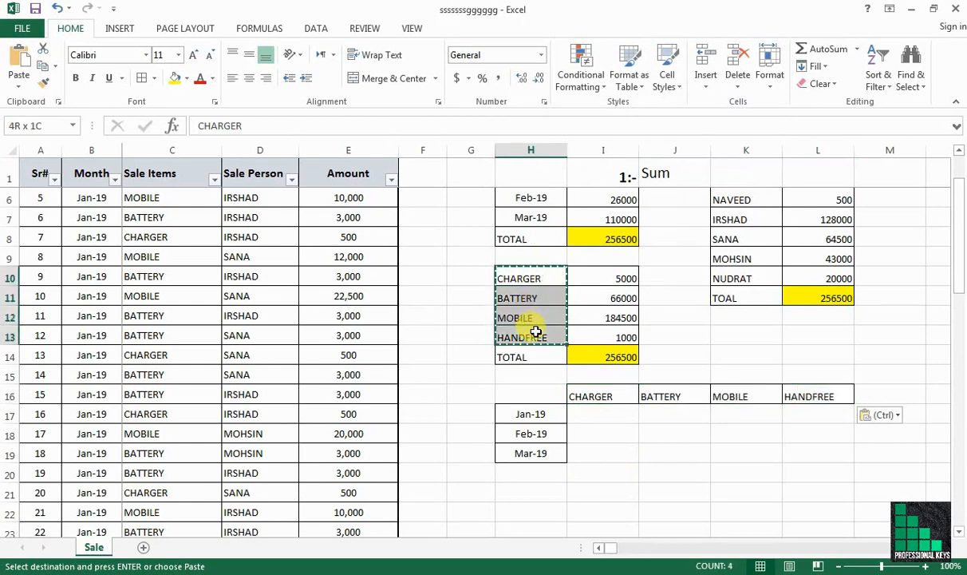
drag(619, 392, 822, 395)
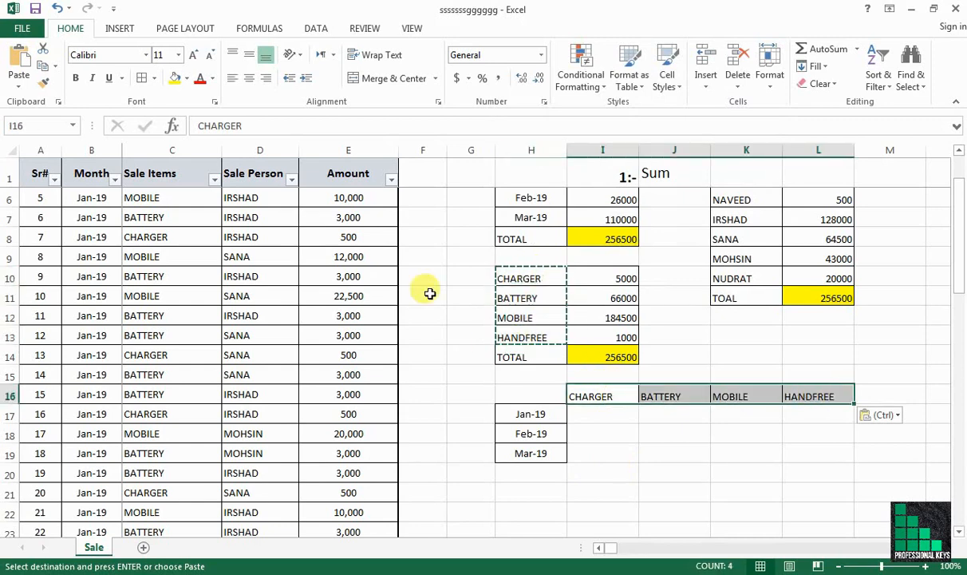
drag(512, 268, 521, 329)
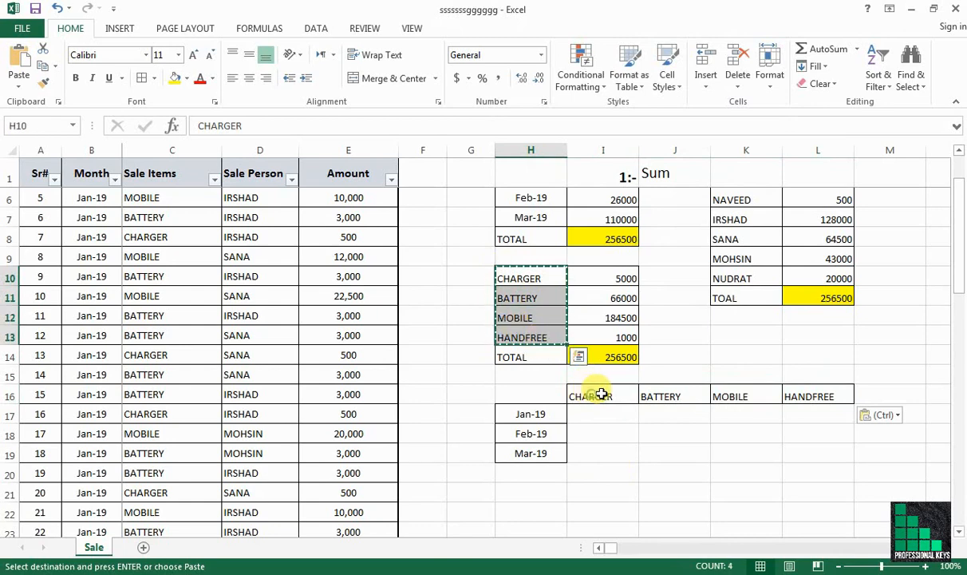
drag(601, 394, 814, 396)
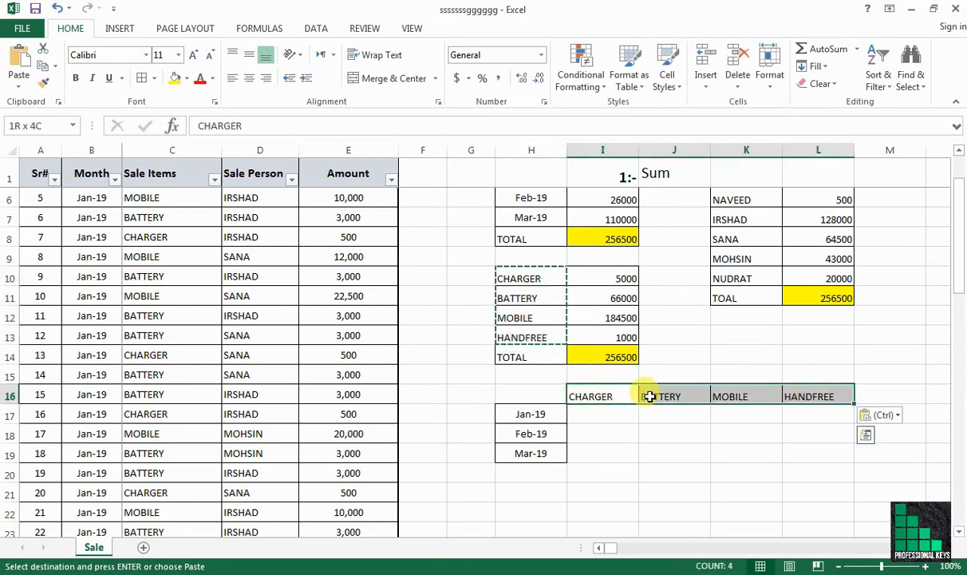
drag(650, 396, 829, 395)
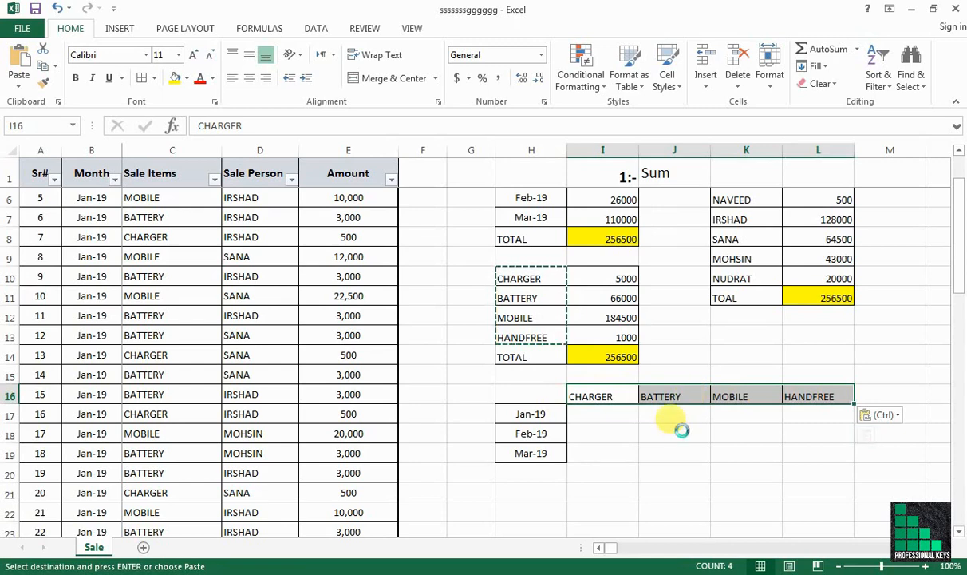
key(Escape)
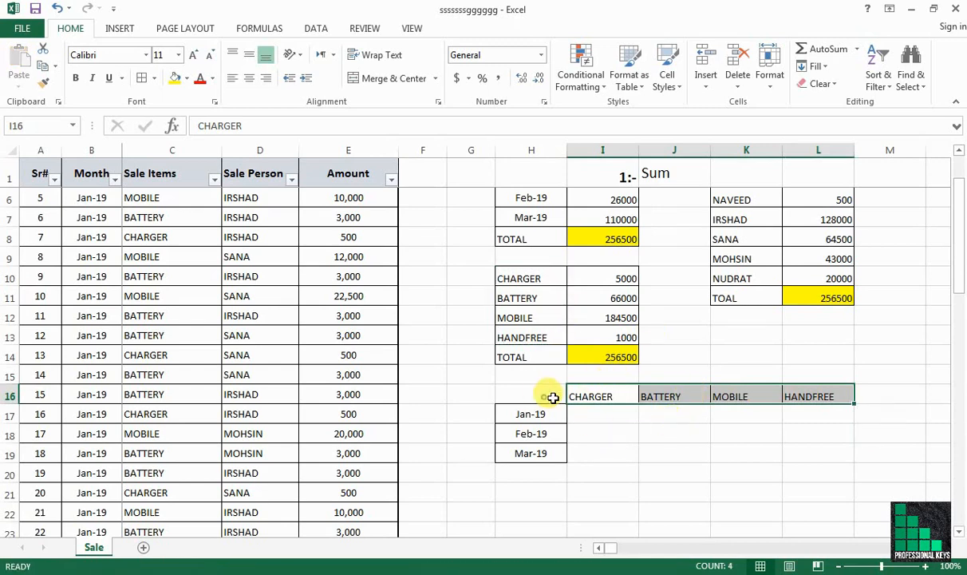
Enter the heading Month in H16 above the copied months
click(552, 396)
text(Month)
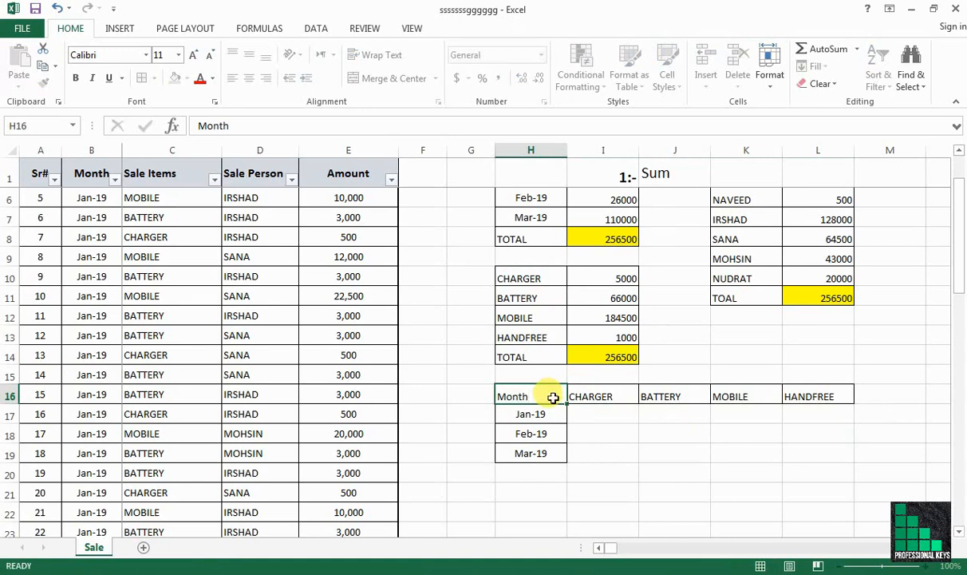
key(Down)
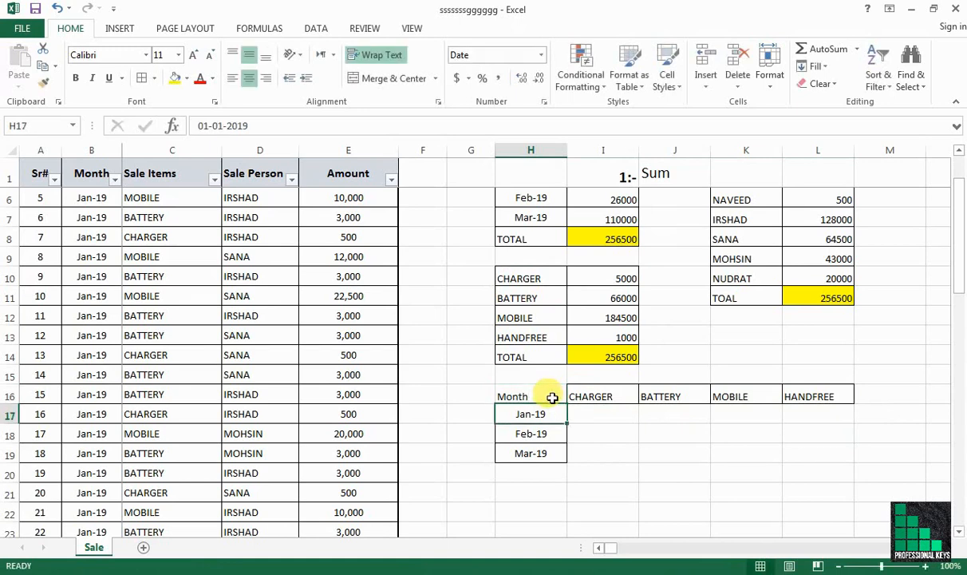
key(Up)
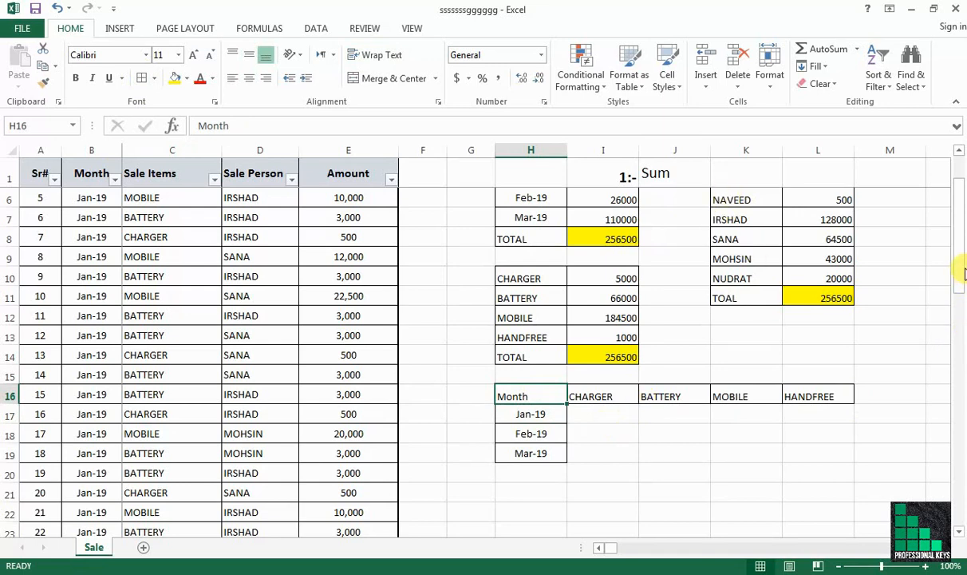
Add the label Sale Person in K14 and fill the adjacent selection cell L14 with yellow
scroll(934, 269, up, 1)
drag(765, 239, 753, 329)
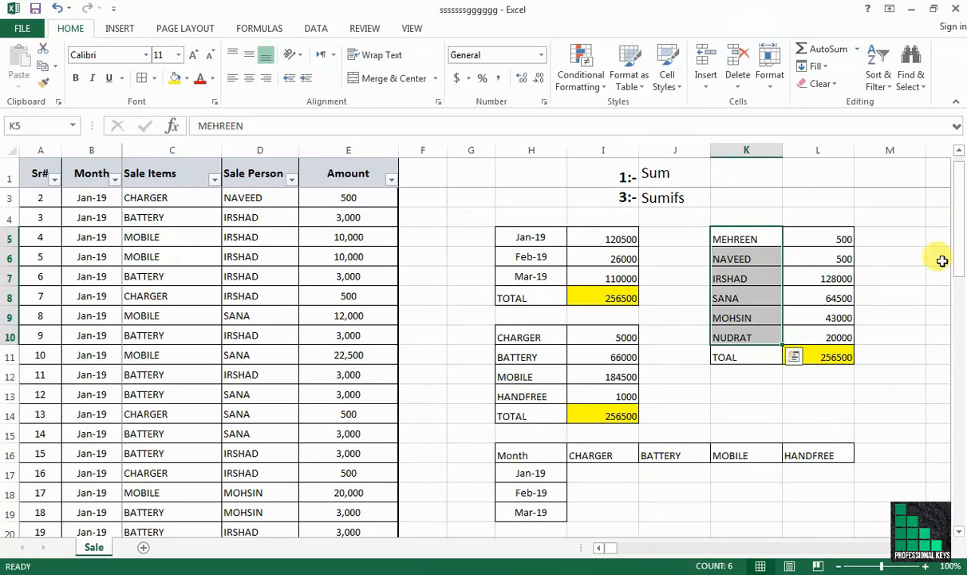
drag(957, 221, 755, 278)
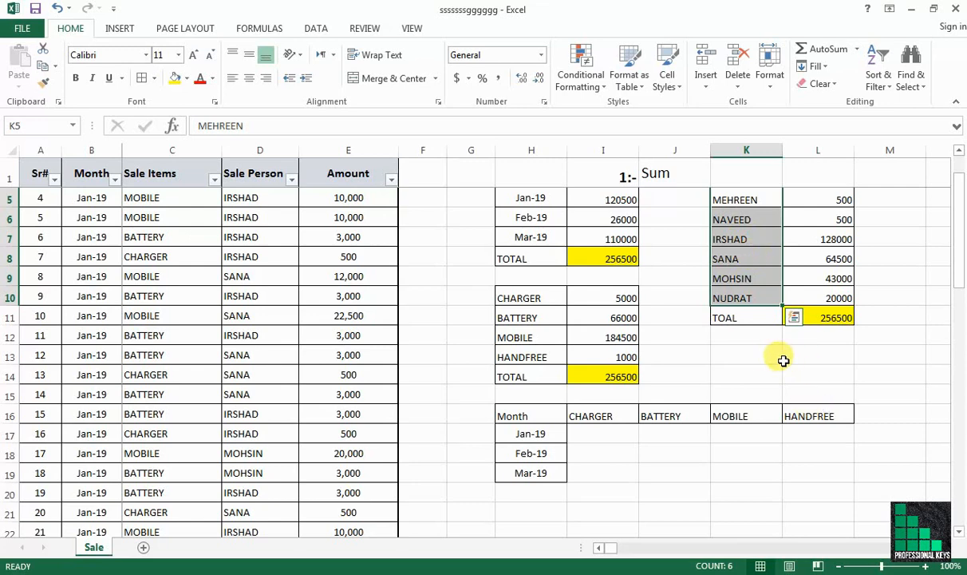
click(745, 374)
text(Sale Person)
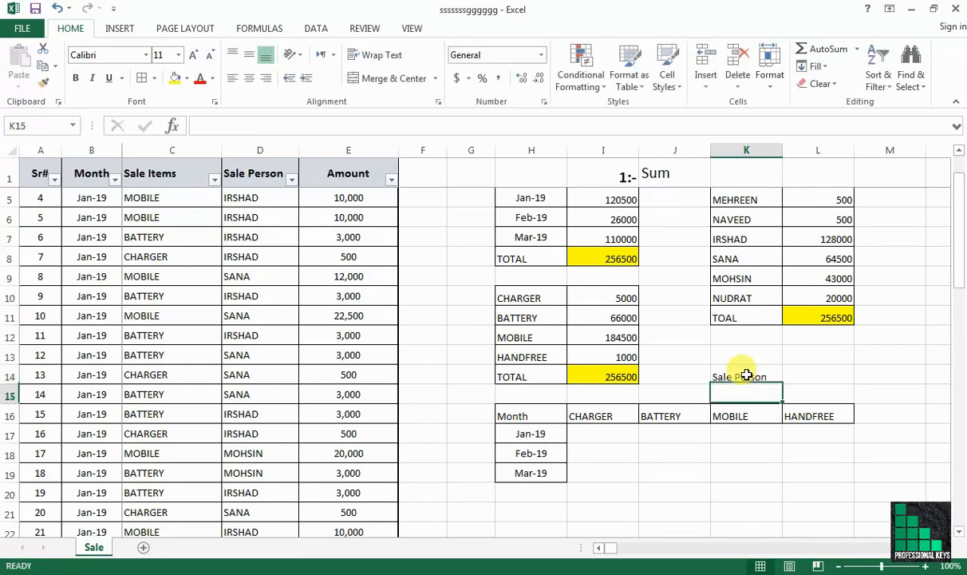
click(800, 372)
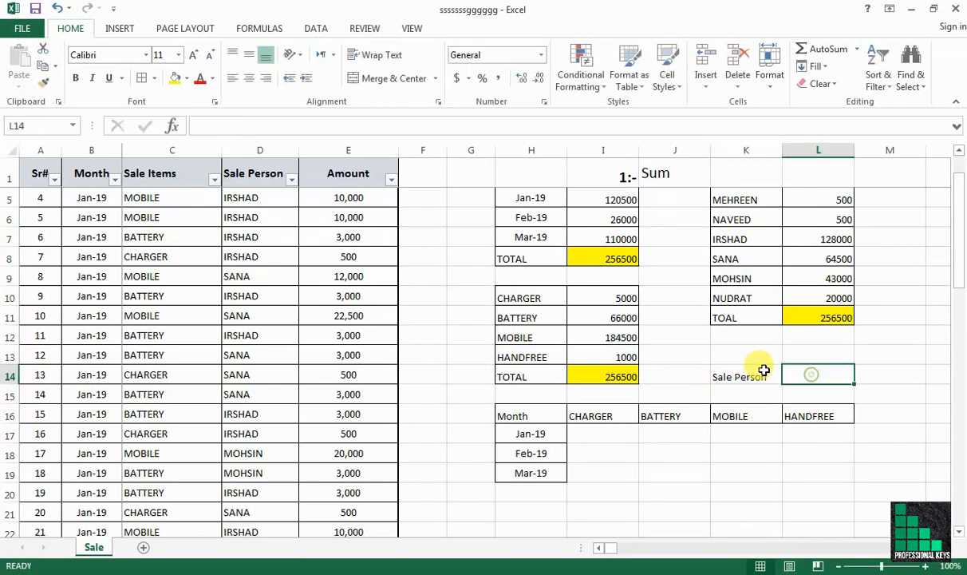
click(174, 78)
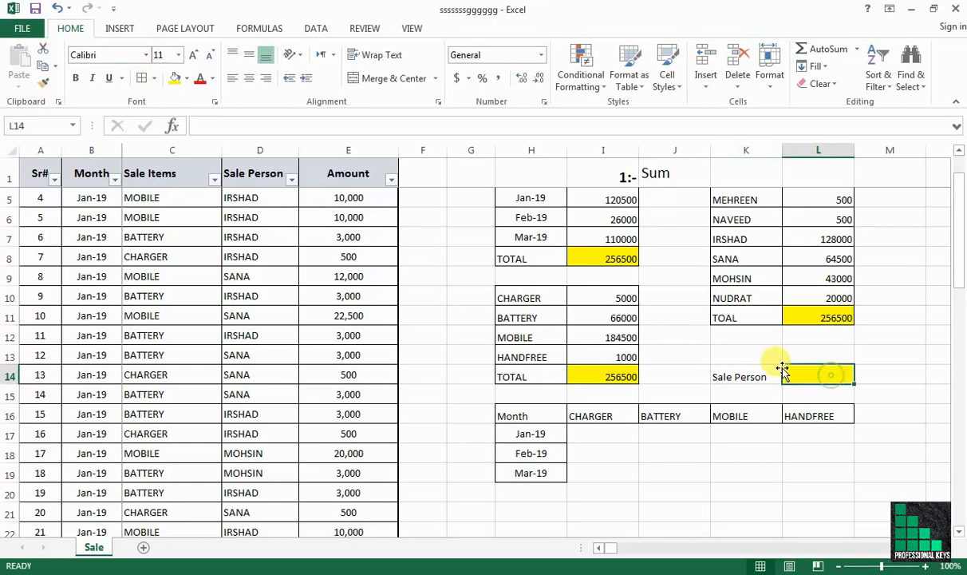
Add list data validation to L14 using the sale person names in K5:K10 as the source
click(315, 29)
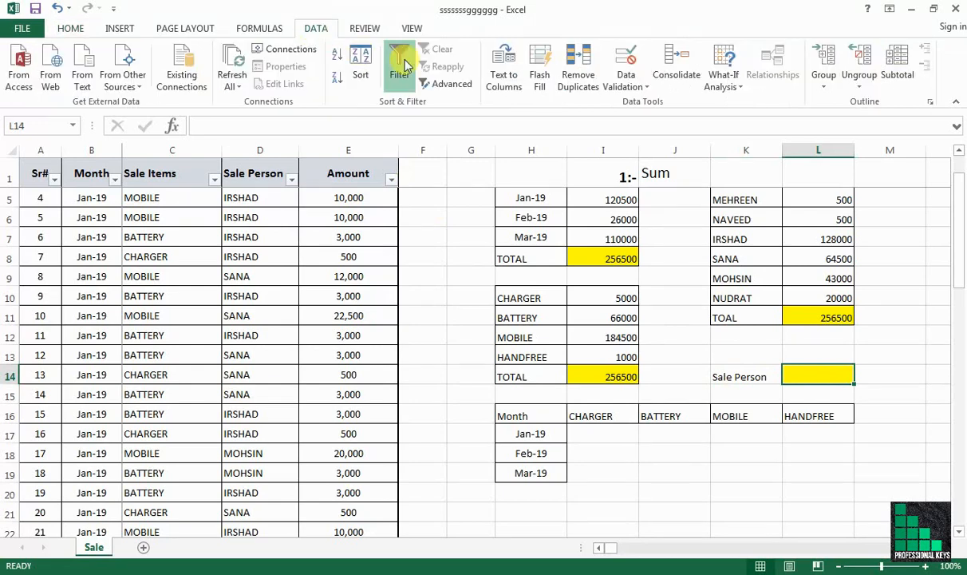
click(647, 87)
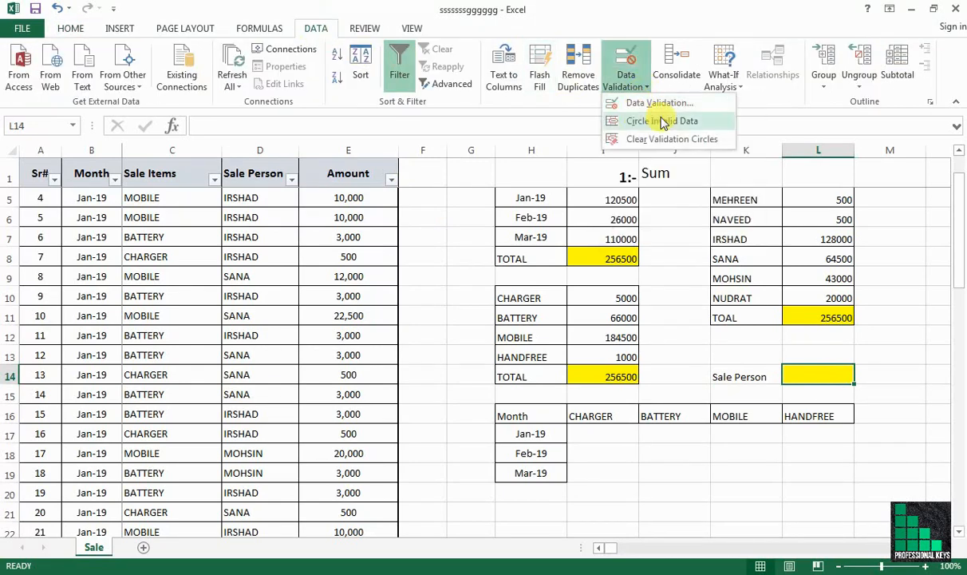
click(686, 108)
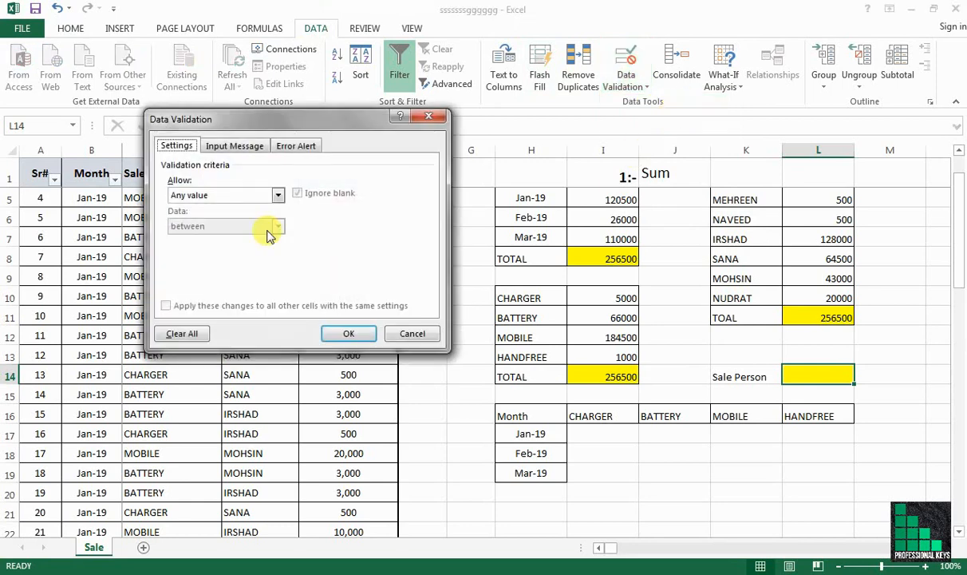
click(278, 195)
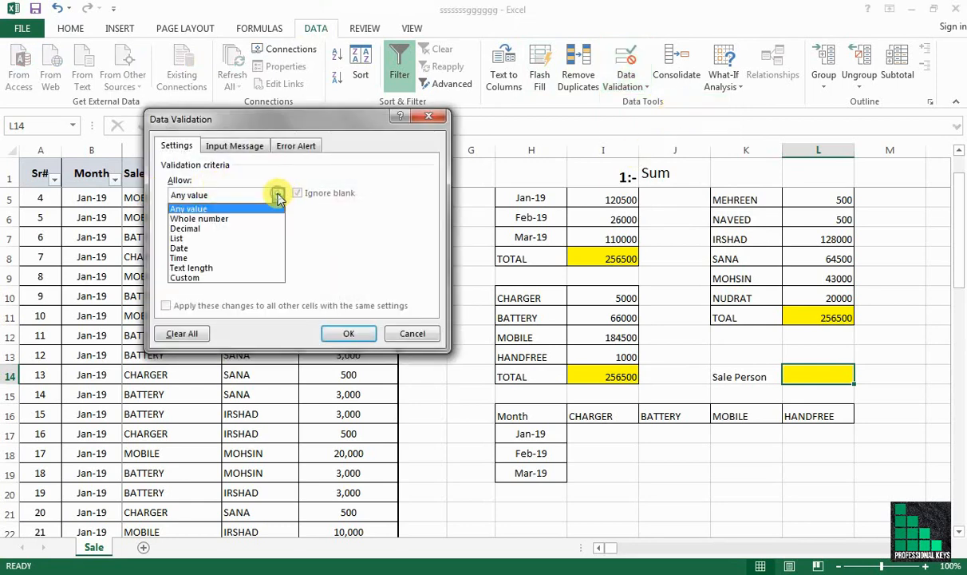
click(229, 238)
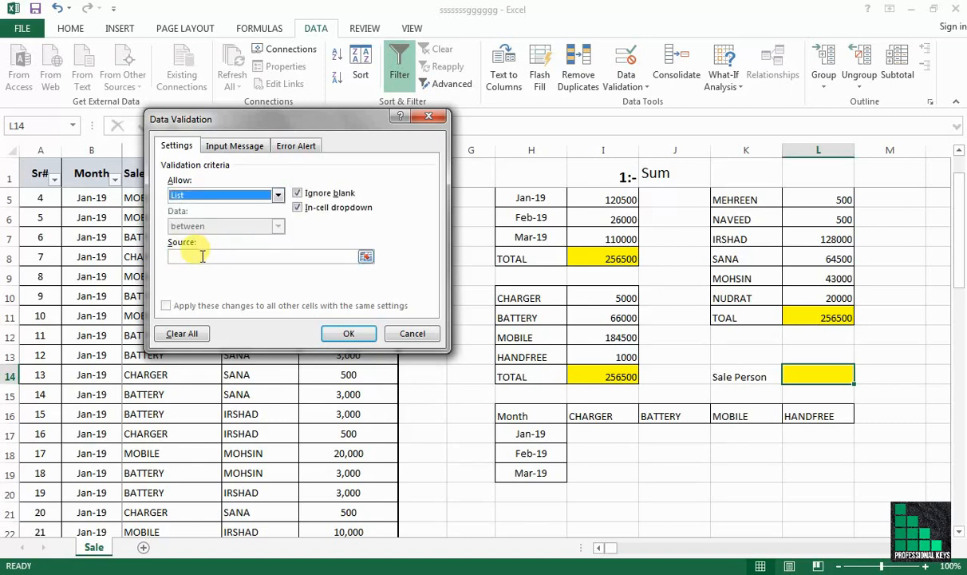
click(202, 255)
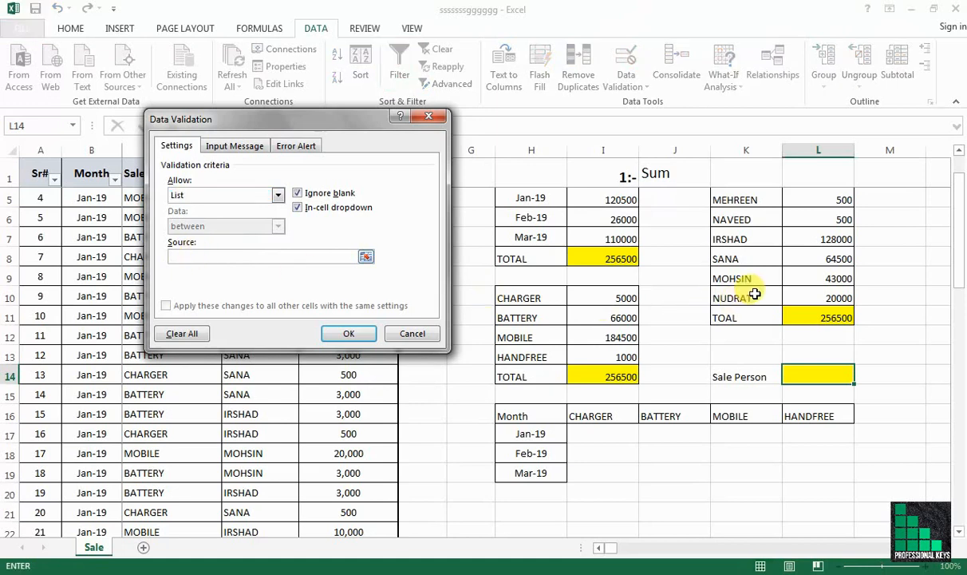
drag(714, 297, 738, 262)
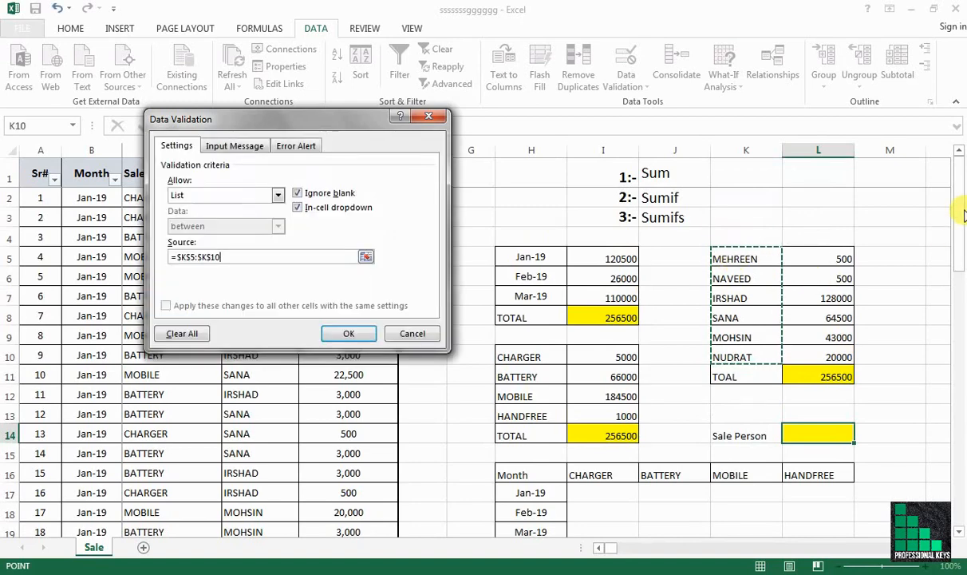
drag(964, 214, 964, 241)
click(349, 332)
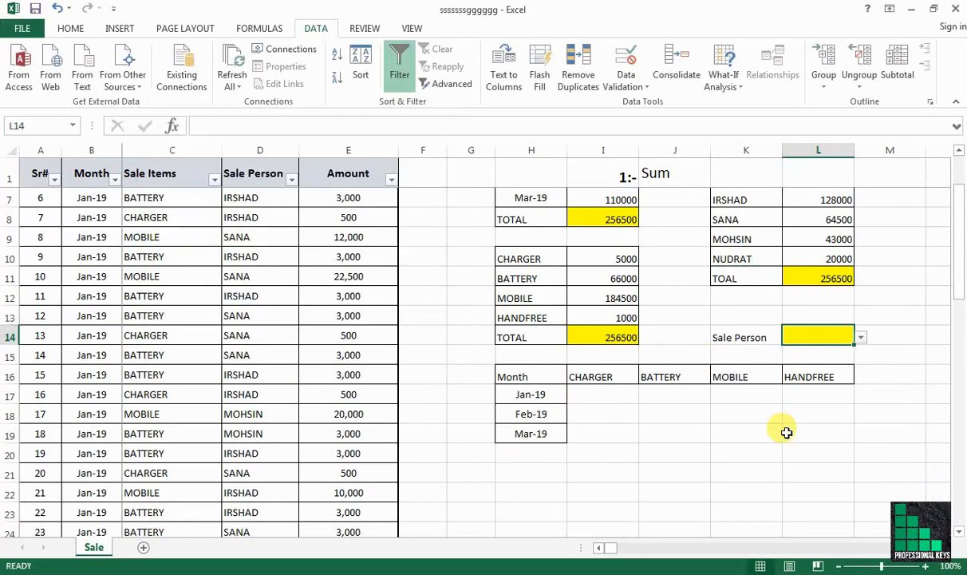
Try out the sale person dropdown in L14 with several names, ending on the fourth name in the list
click(862, 338)
click(837, 372)
click(862, 338)
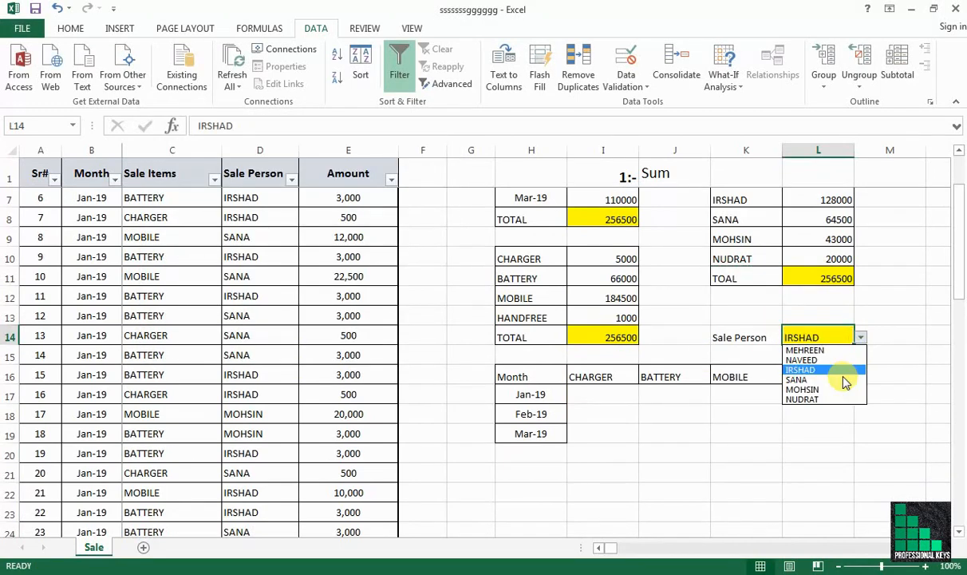
click(837, 380)
click(862, 338)
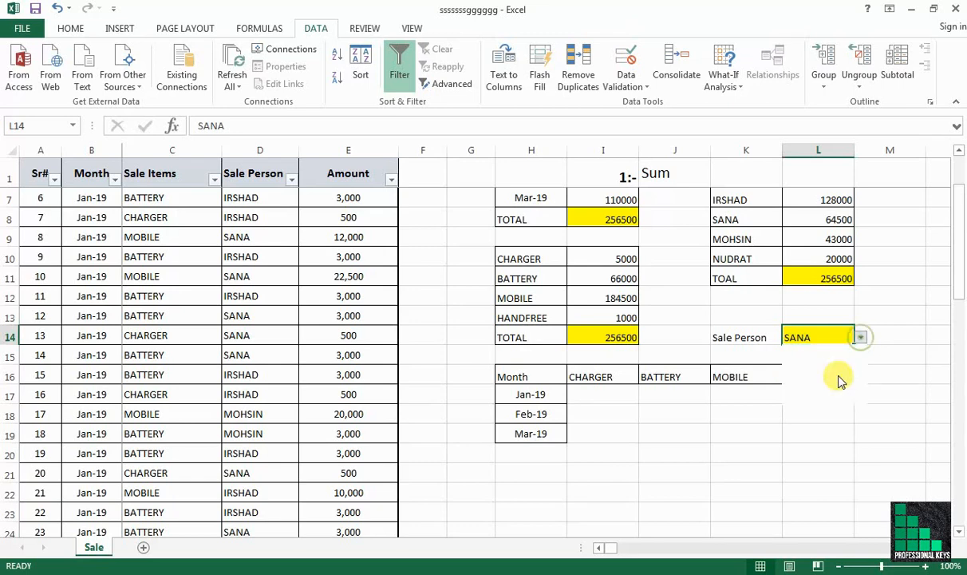
click(846, 387)
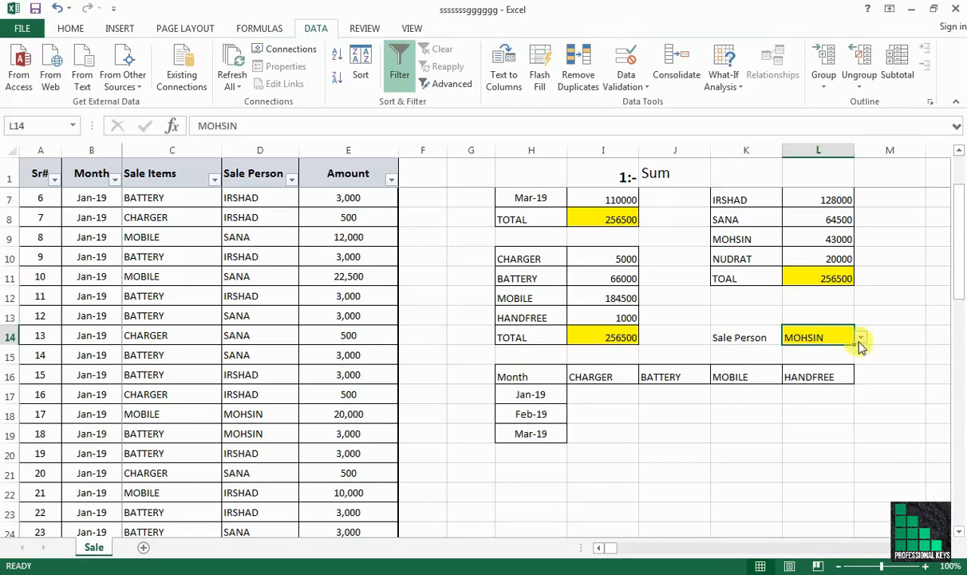
click(862, 338)
click(831, 380)
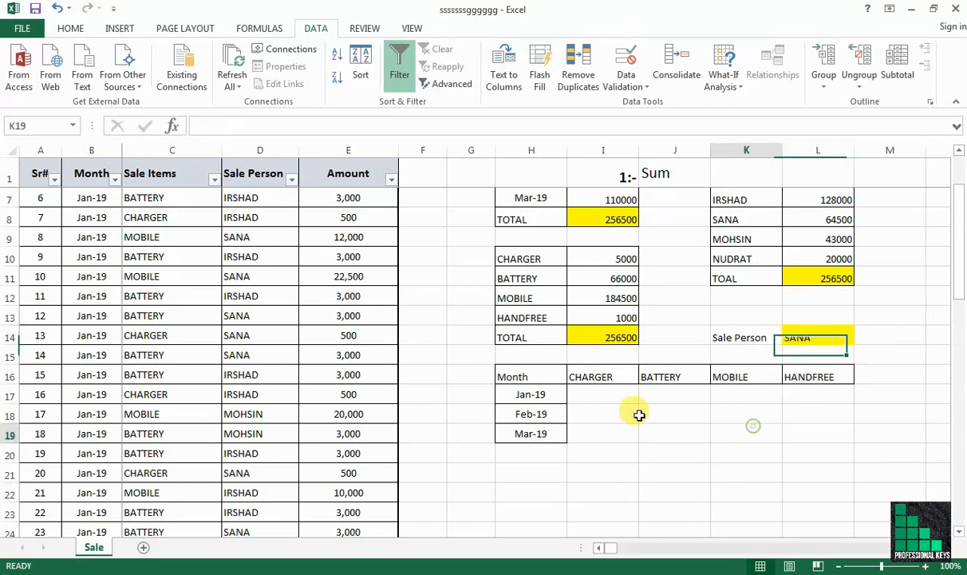
Add the label TOTAL in H20 below the months and apply all borders to the grid H16:L20
drag(607, 393, 782, 413)
drag(821, 438, 810, 443)
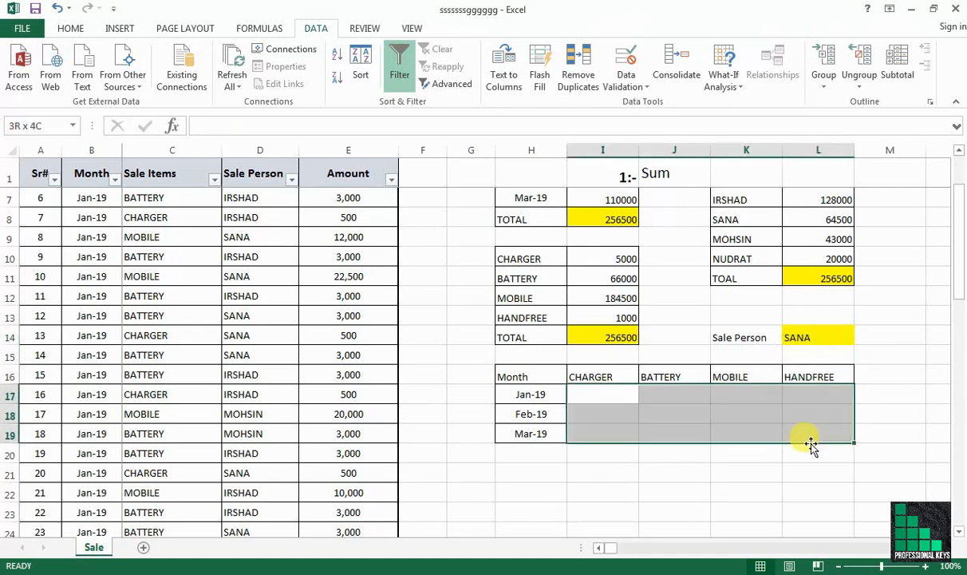
click(533, 454)
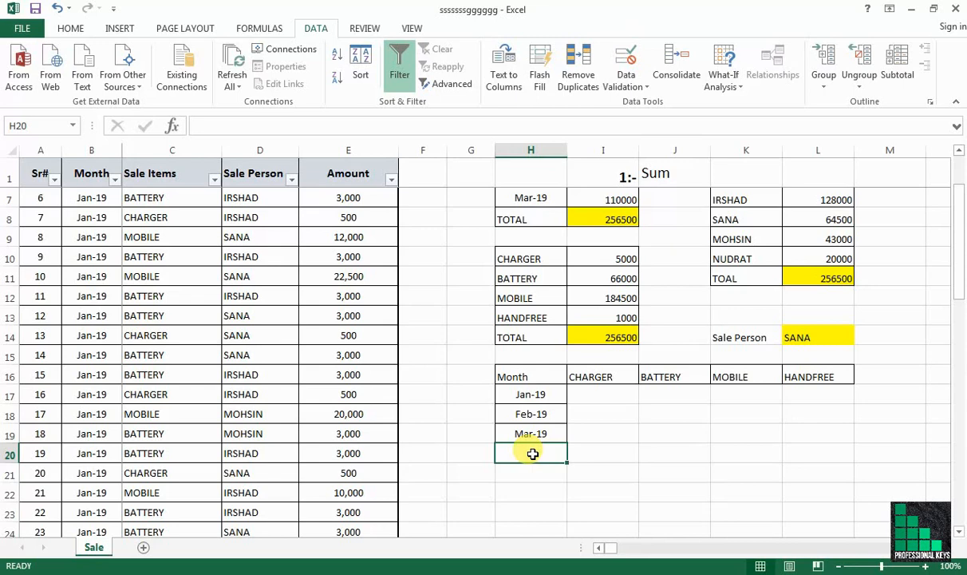
text(TOTAL)
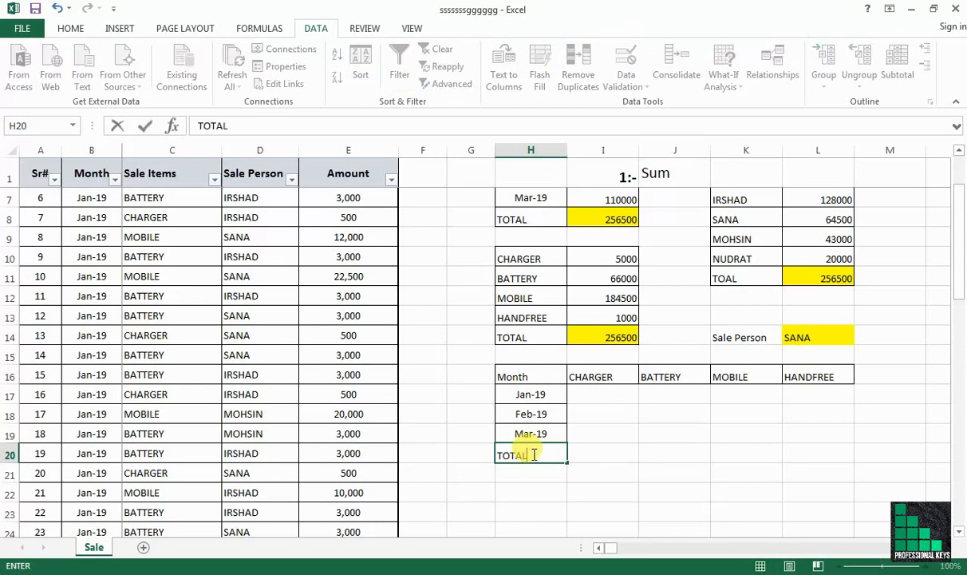
key(Return)
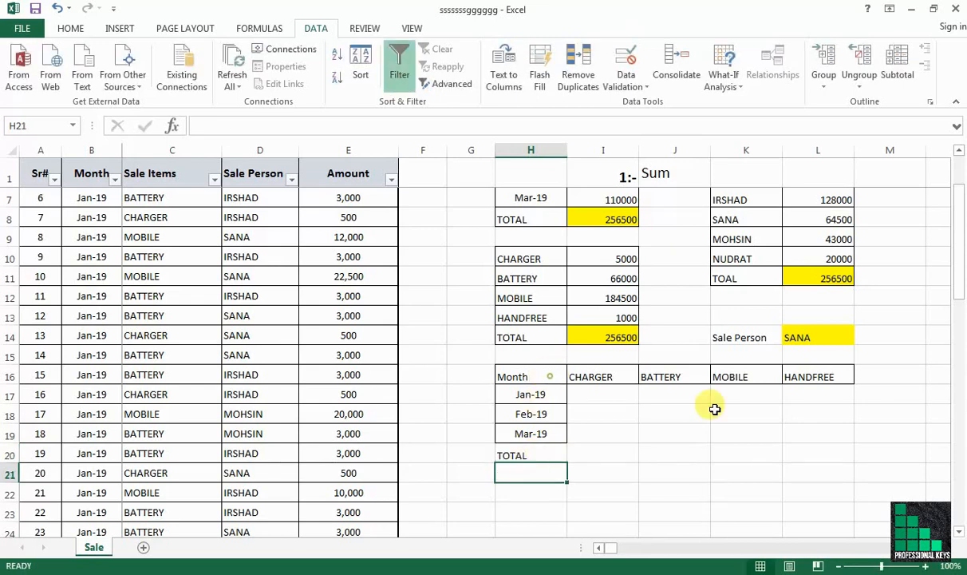
drag(515, 377, 838, 458)
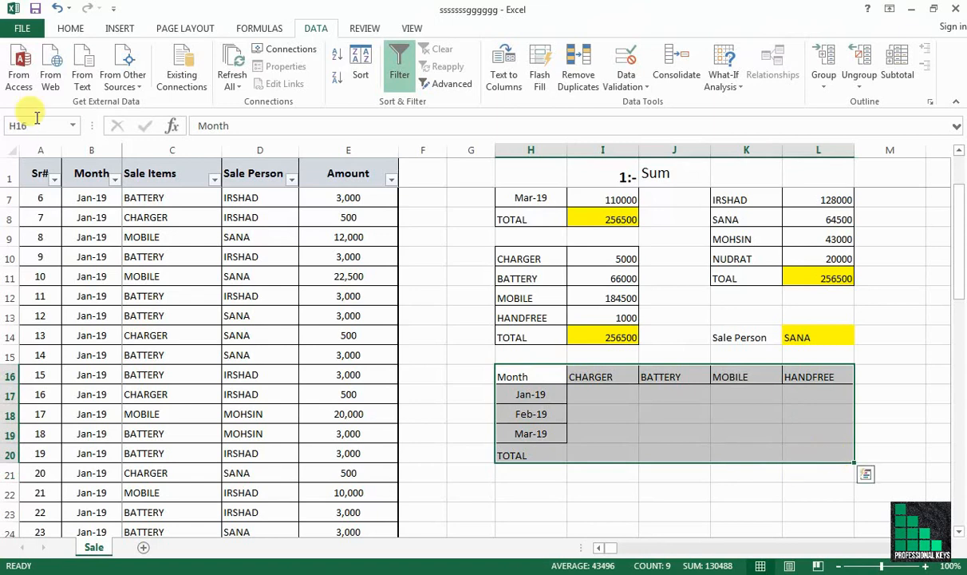
click(69, 29)
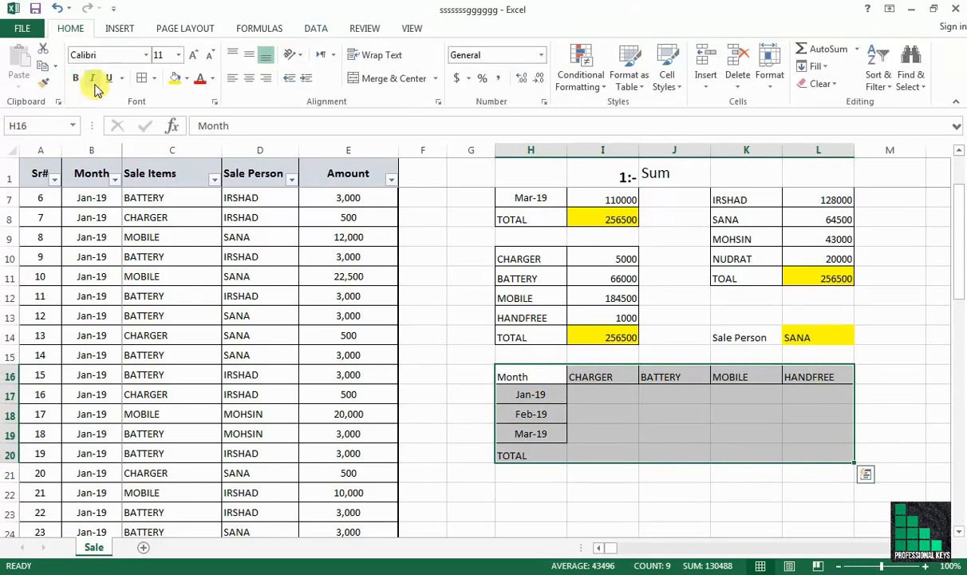
Add the heading TOTAL in M16 and extend all borders over the new column through M20
click(873, 373)
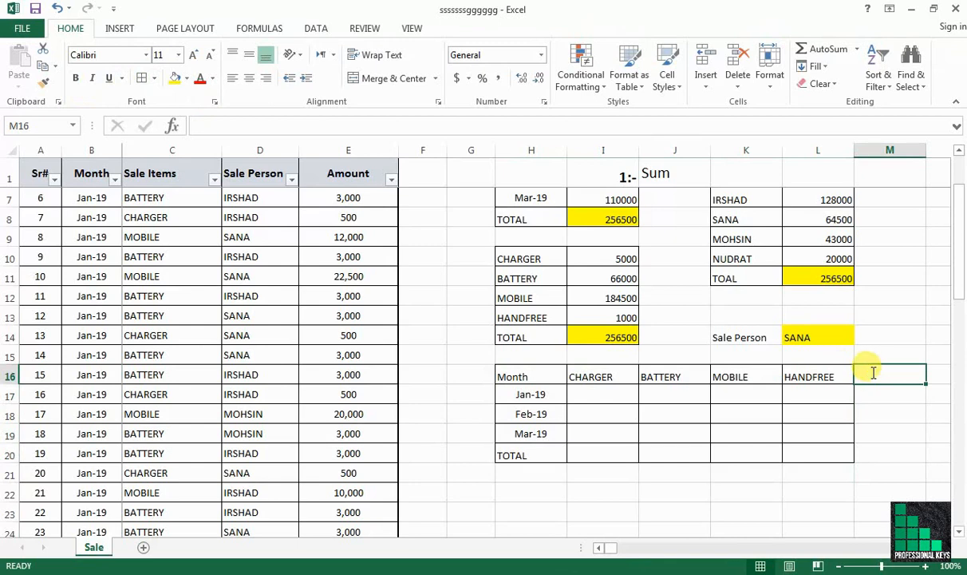
text(TOTAL)
key(Return)
click(827, 369)
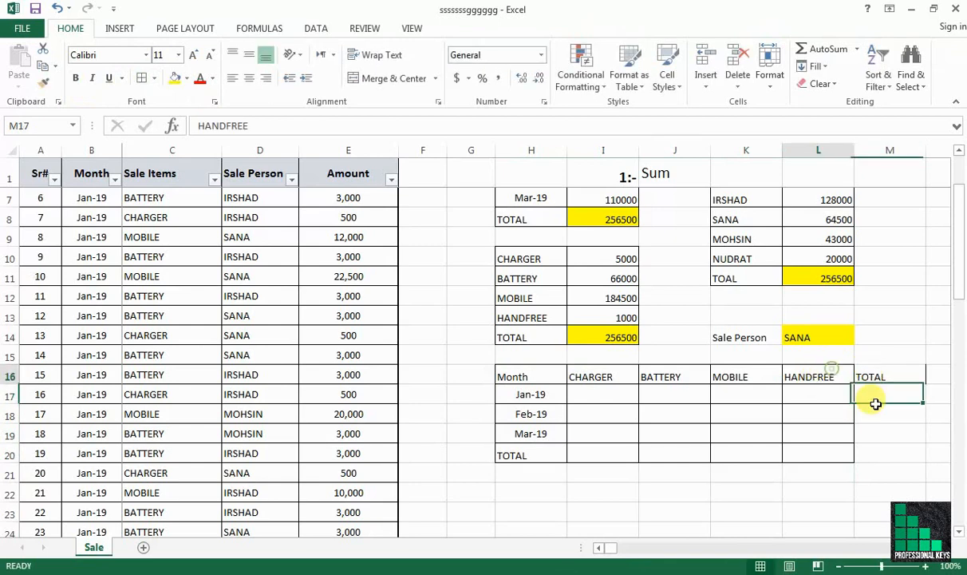
drag(876, 404, 878, 455)
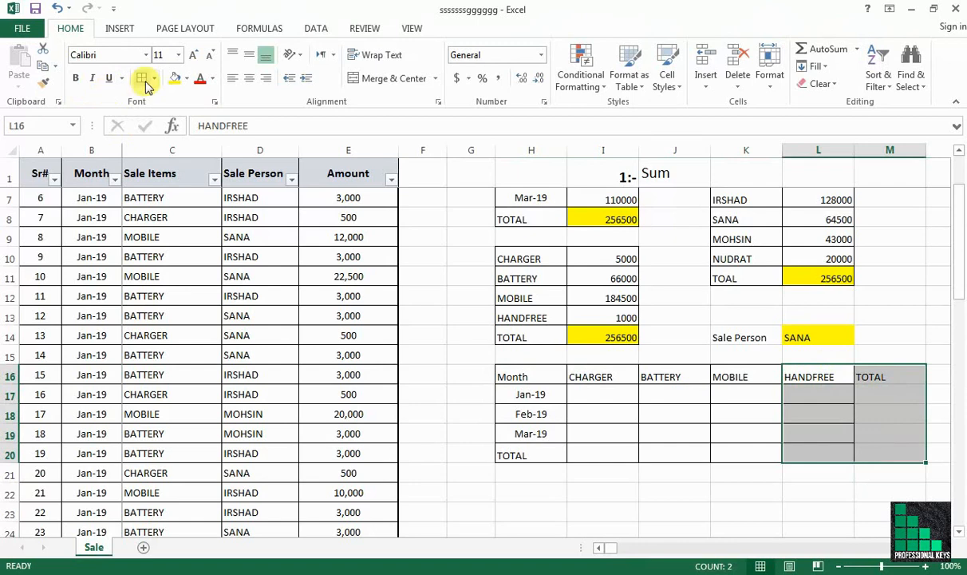
drag(554, 380, 860, 378)
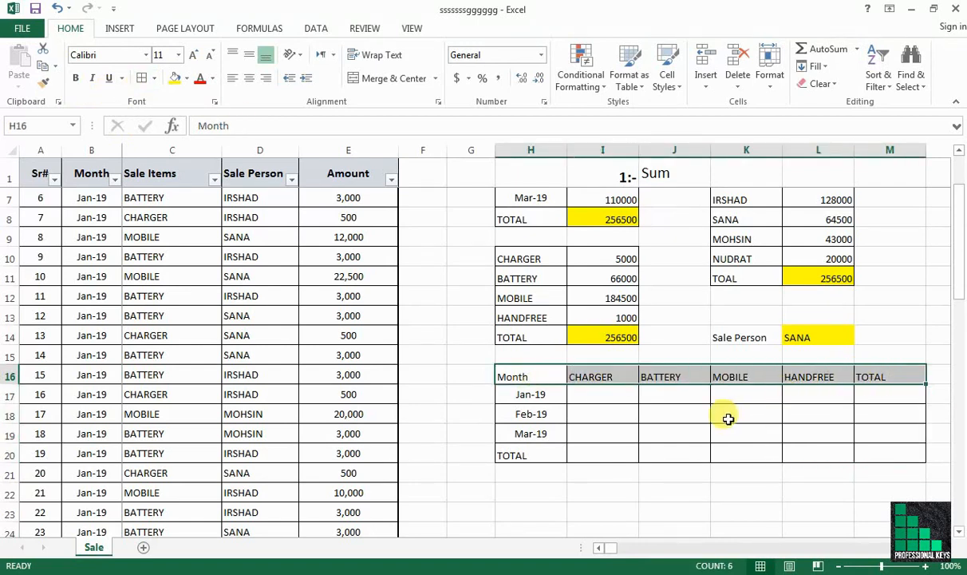
click(637, 432)
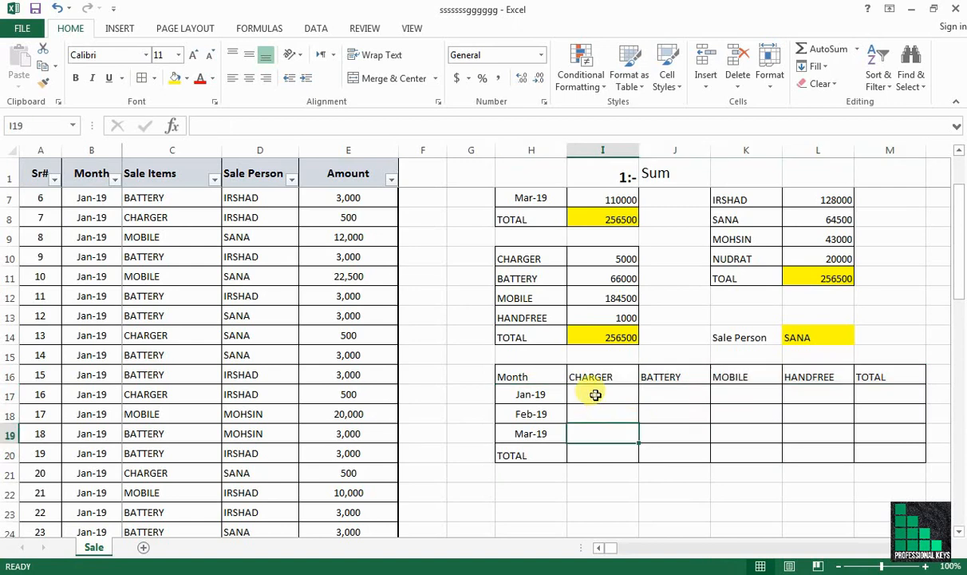
Start a SUMIFS formula in I17 with the Amount data $E$2:$E$49 as the absolute sum range
click(596, 399)
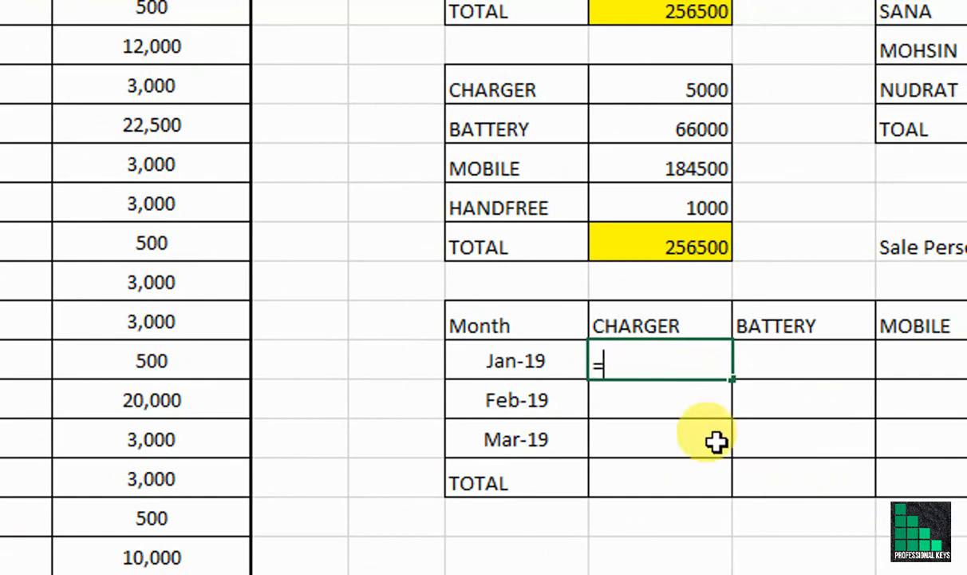
text(sumi)
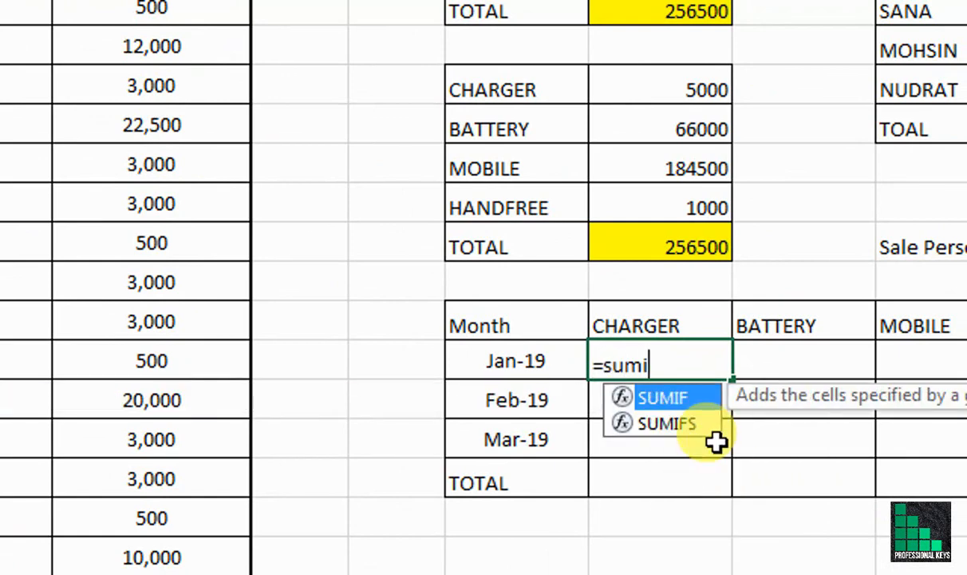
text(fs)
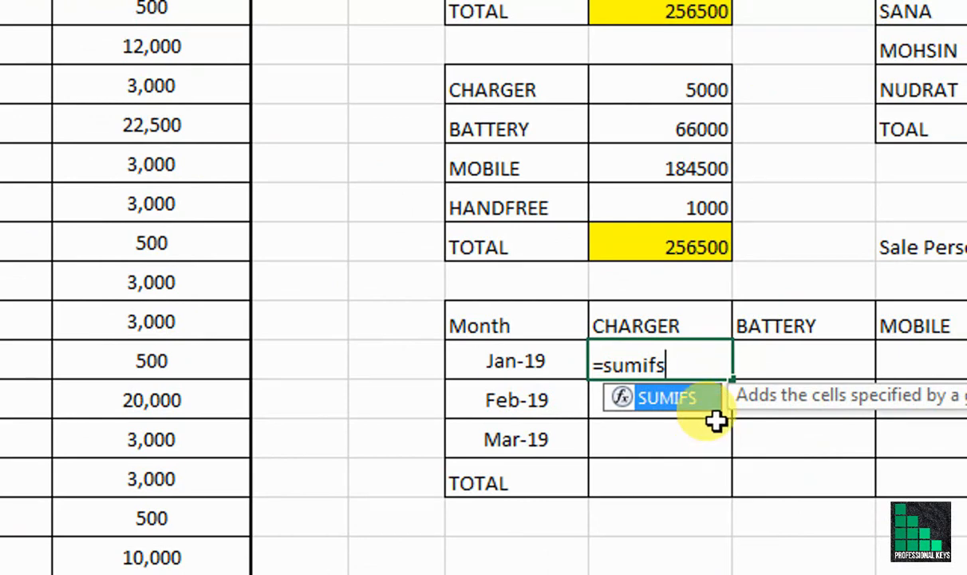
double_click(680, 403)
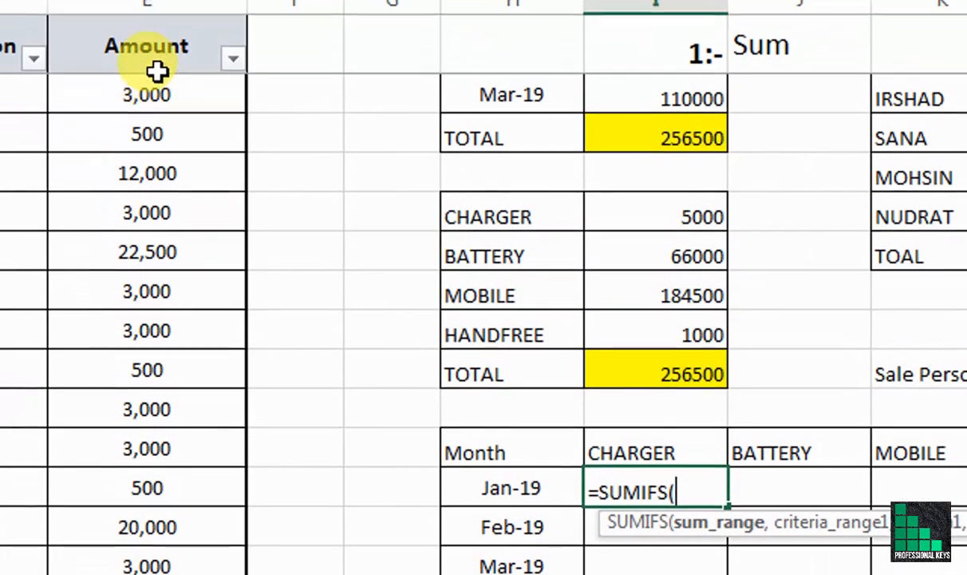
click(157, 71)
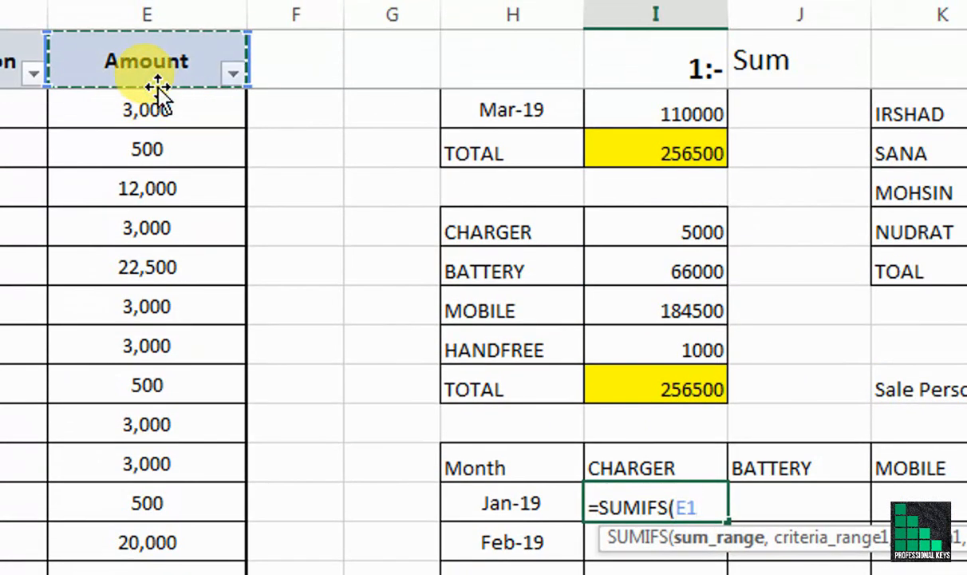
key(Down)
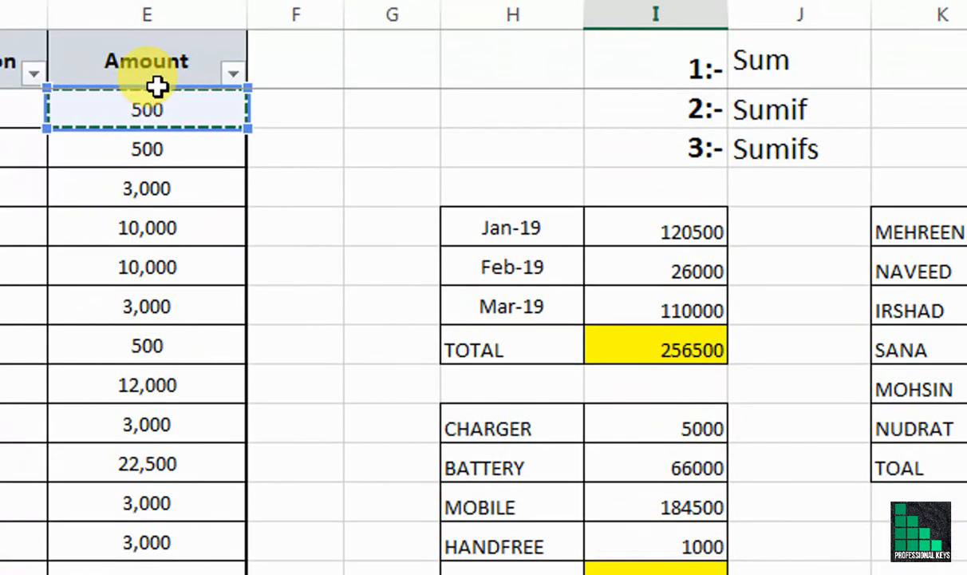
key(ctrl+shift+Down)
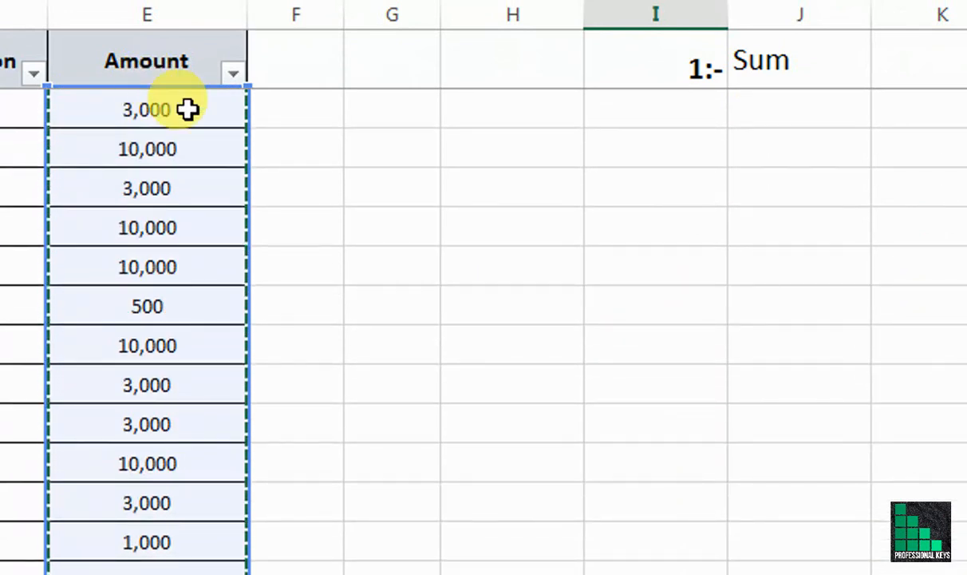
drag(956, 469, 706, 255)
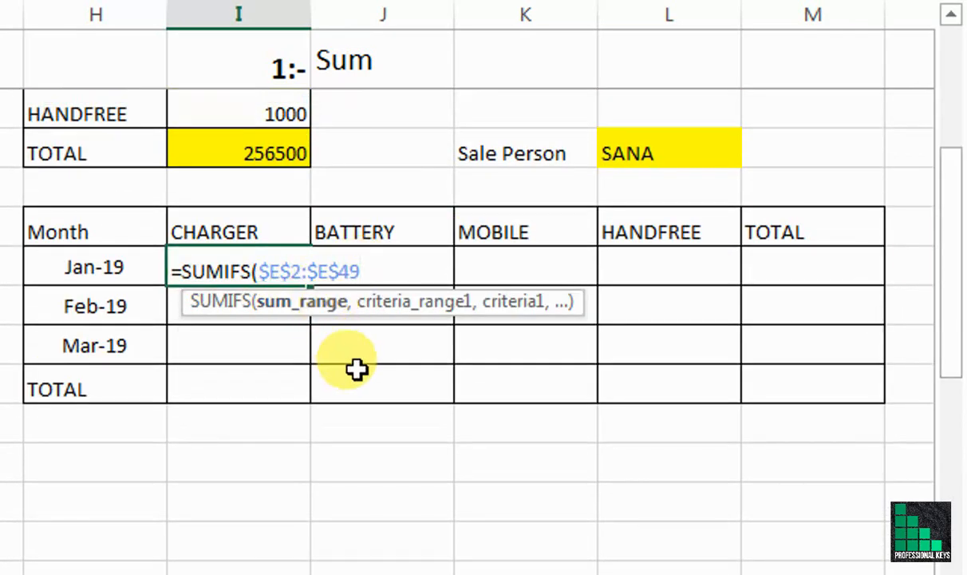
Set the first criteria range of the SUMIFS formula to the Month data as the absolute range $B$2:$B$49
text(,)
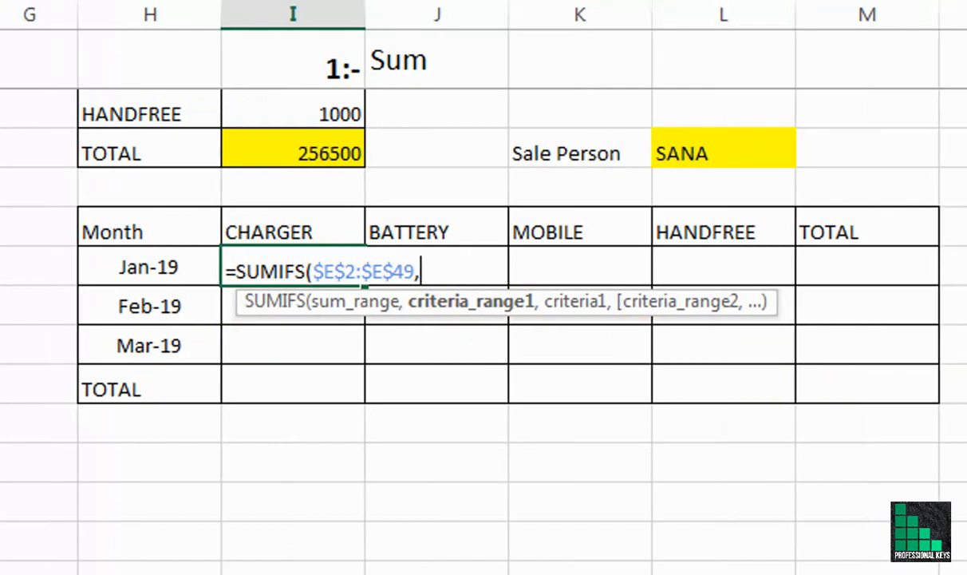
click(230, 521)
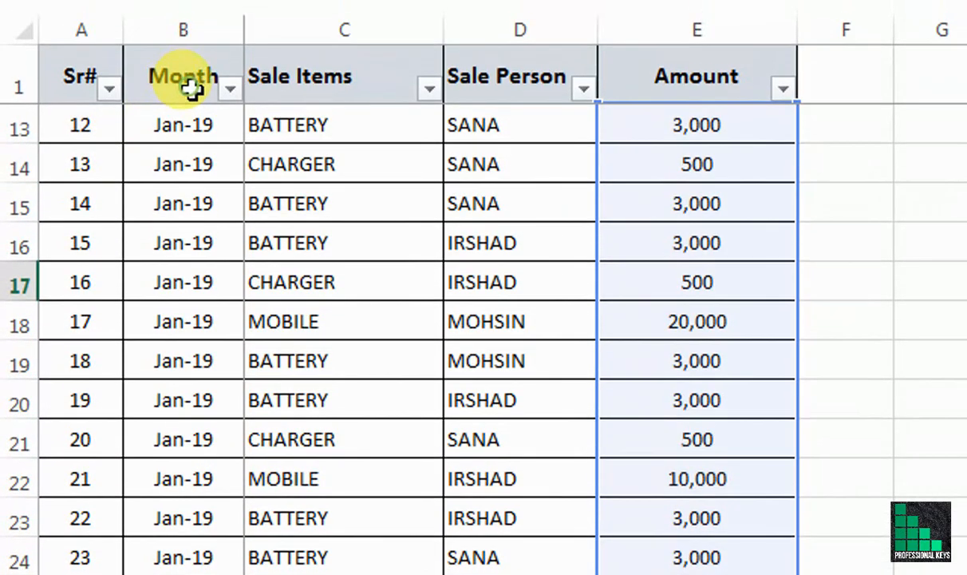
click(190, 82)
click(193, 126)
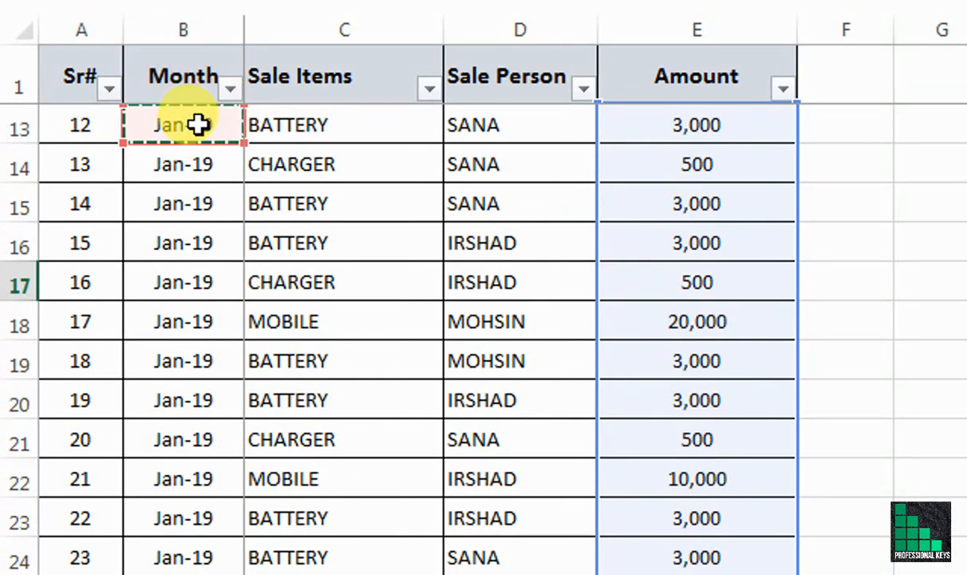
key(ctrl+shift+Down)
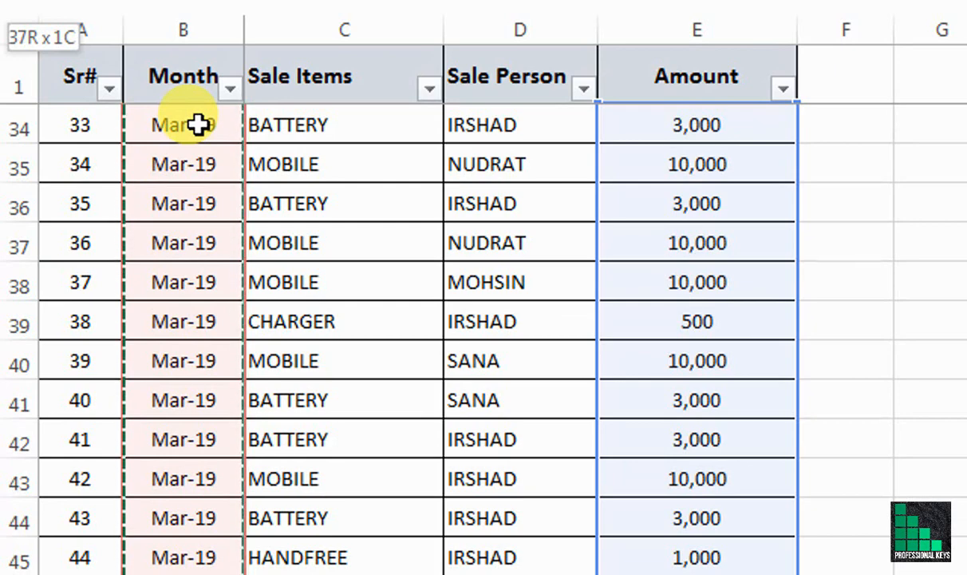
key(Up)
key(Up)
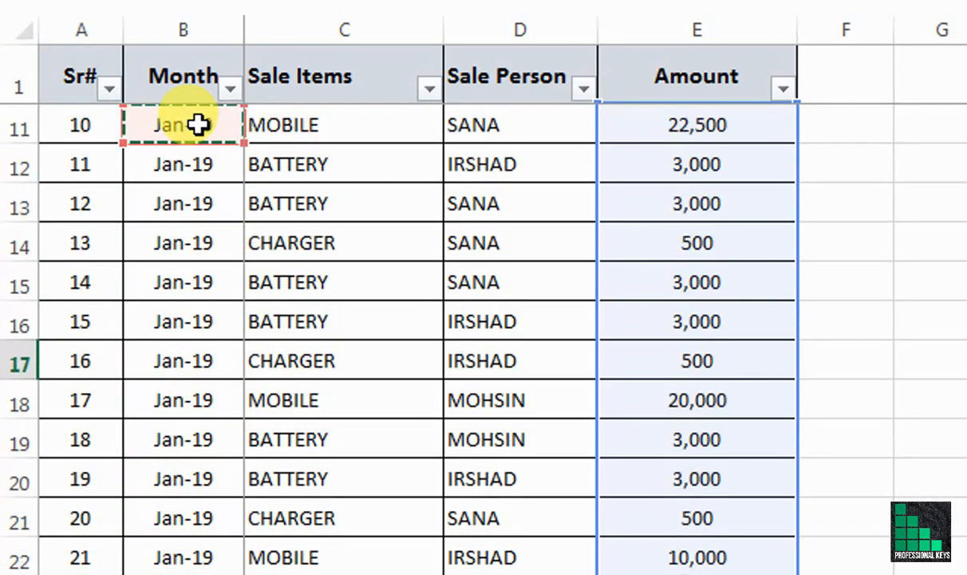
key(Up)
key(Up)
key(Up)
key(Up)
key(Up)
key(Up)
key(Up)
key(Up)
key(Up)
key(Up)
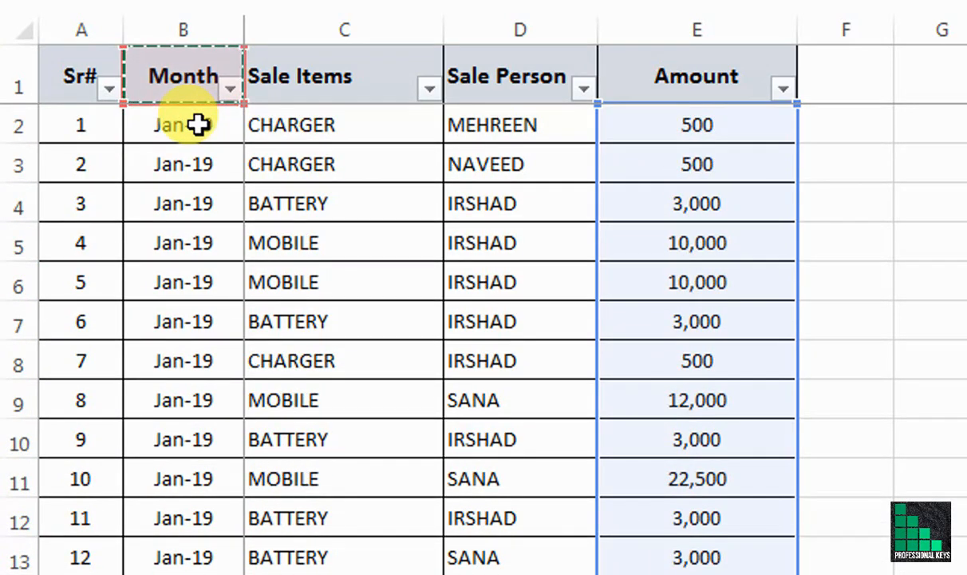
key(Down)
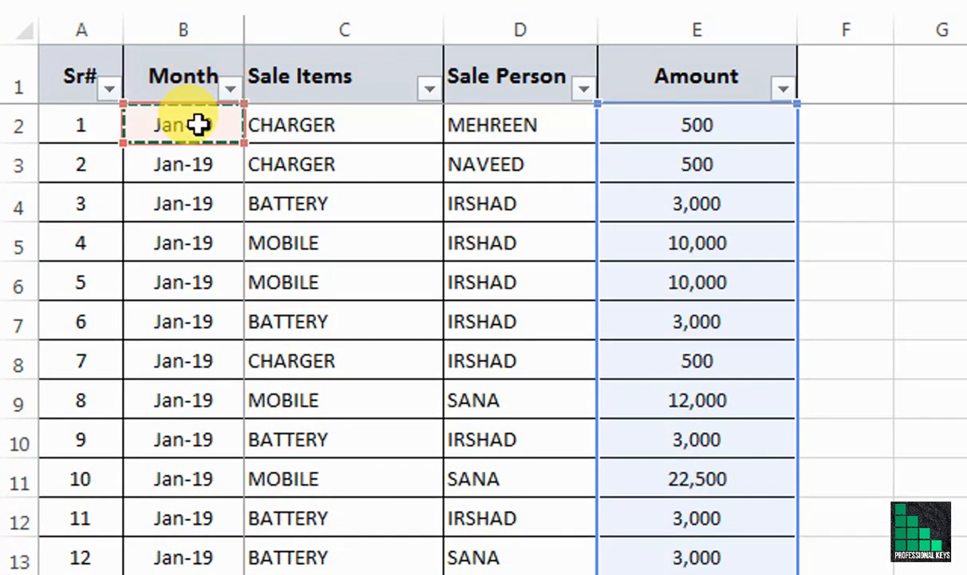
key(ctrl+shift+Down)
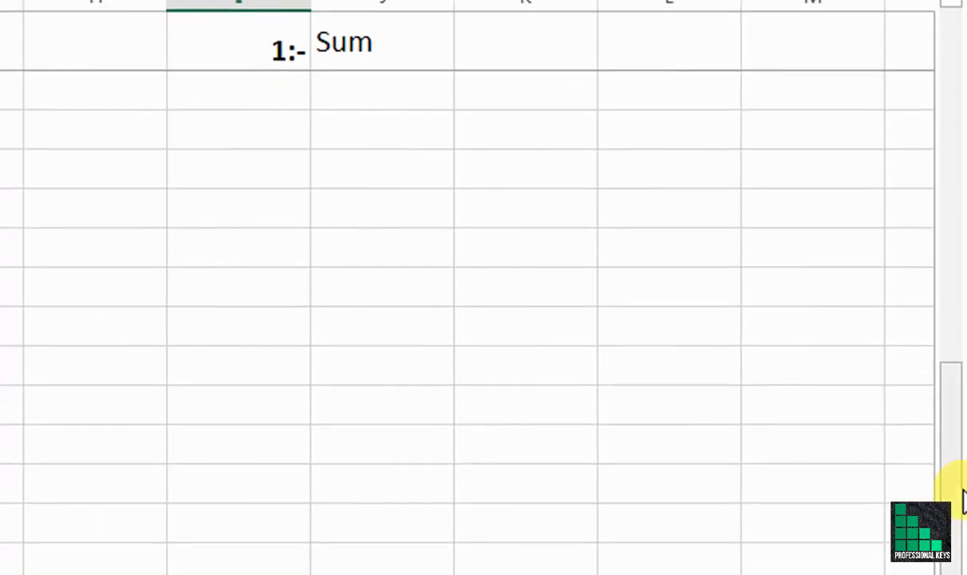
drag(953, 490, 964, 131)
drag(963, 190, 758, 227)
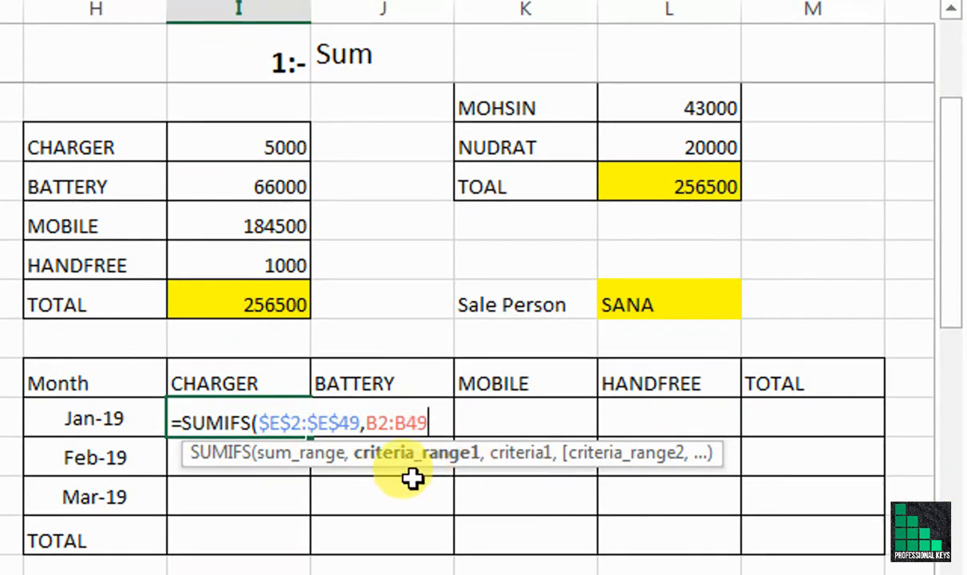
key(F4)
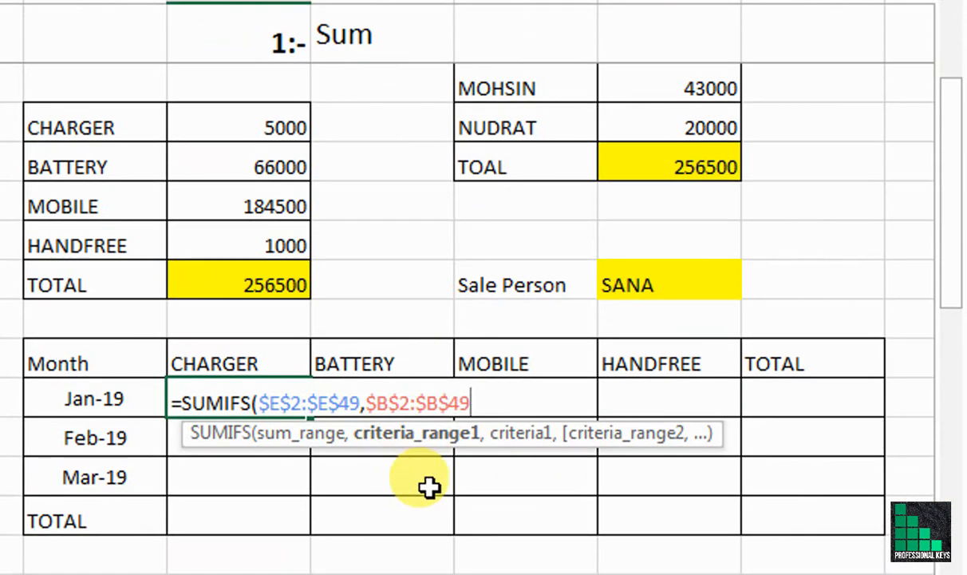
Set the first criterion of the SUMIFS formula to the grid's month labels as the absolute range $H$17:$H$19
text(,)
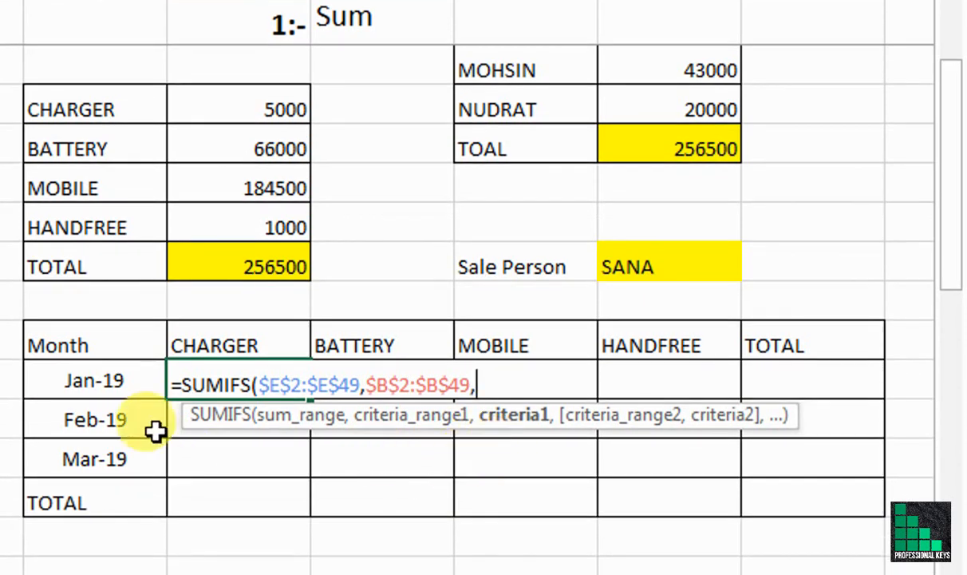
drag(144, 384, 140, 452)
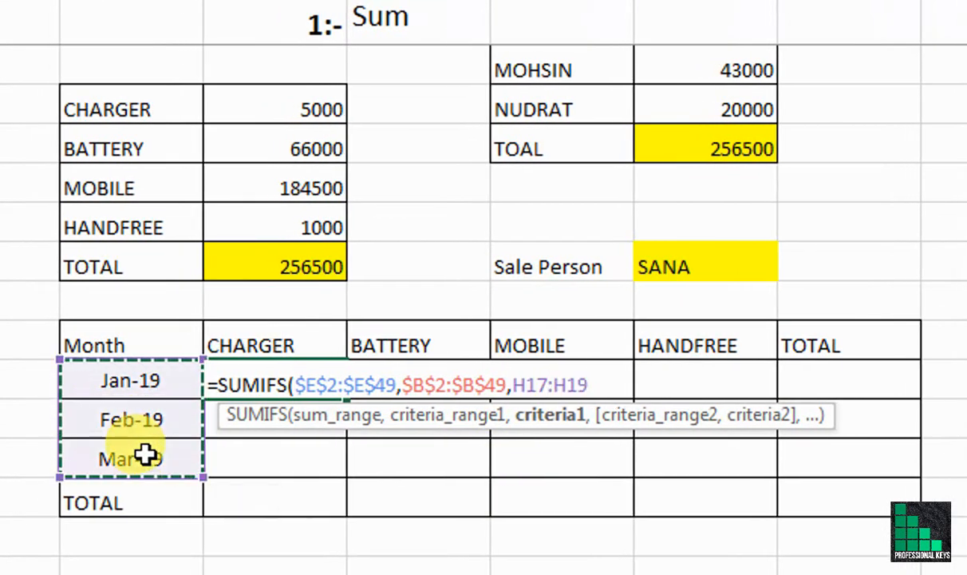
key(F4)
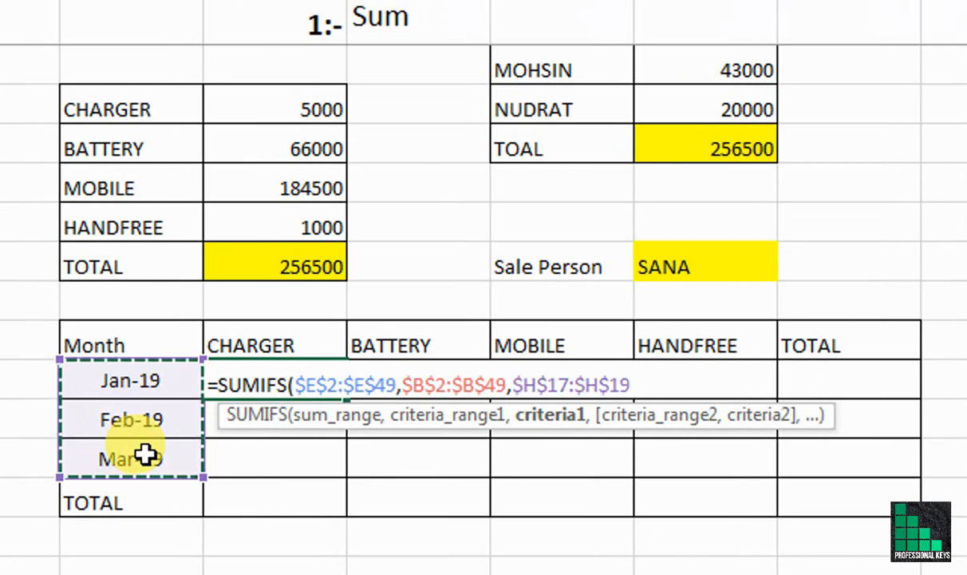
Set the second criteria range of the SUMIFS formula to the Sale Items data as the absolute range $C$2:$C$49
text(,)
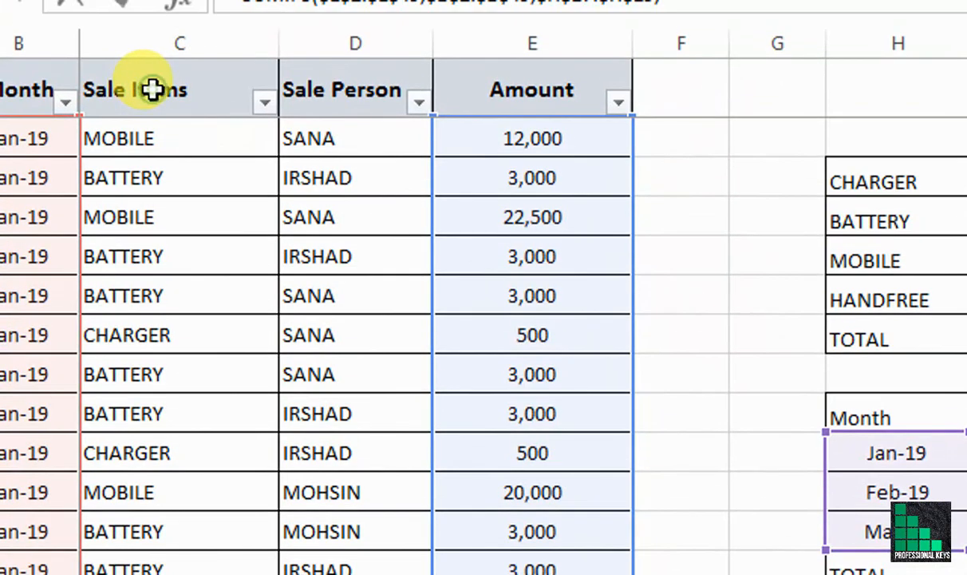
click(152, 89)
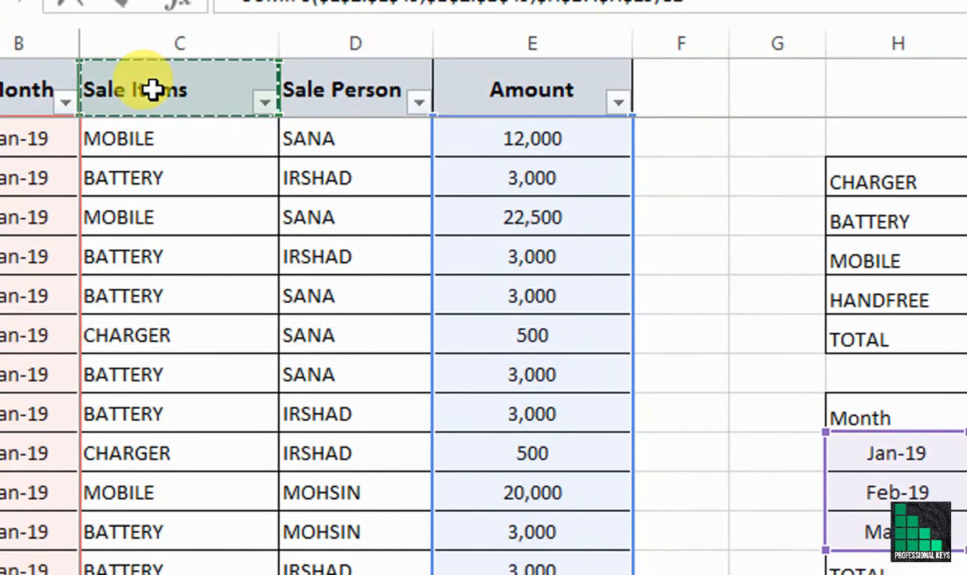
key(Down)
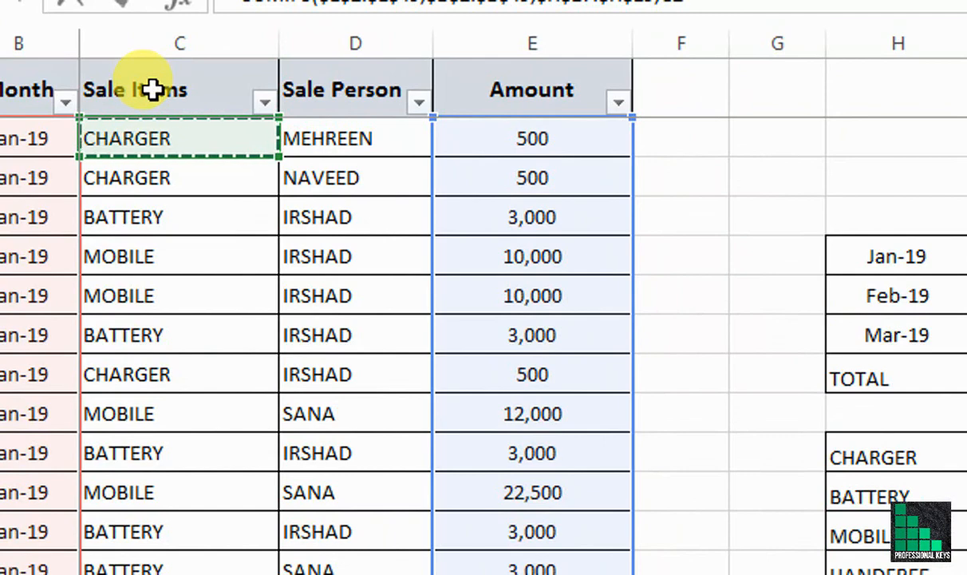
key(ctrl+shift+Down)
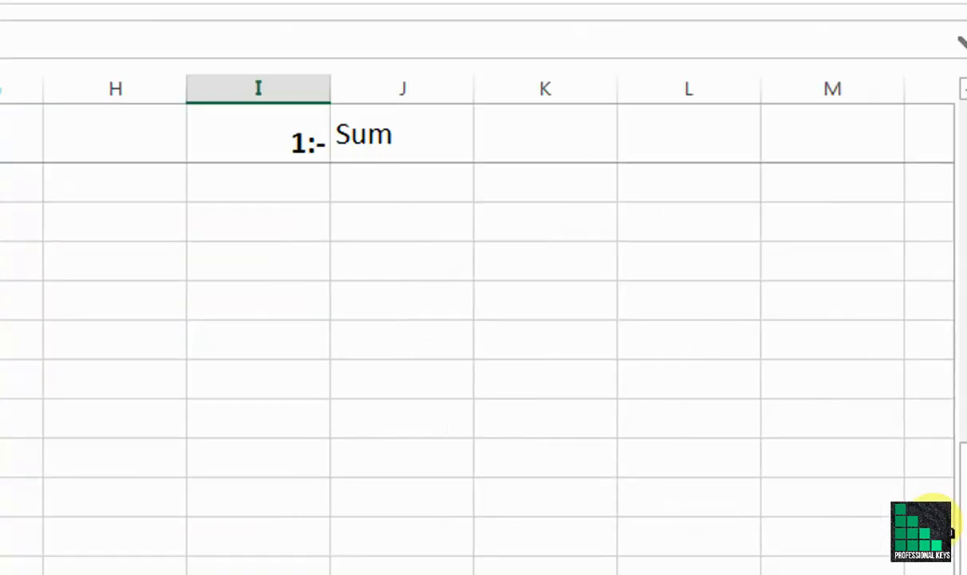
drag(954, 501, 782, 271)
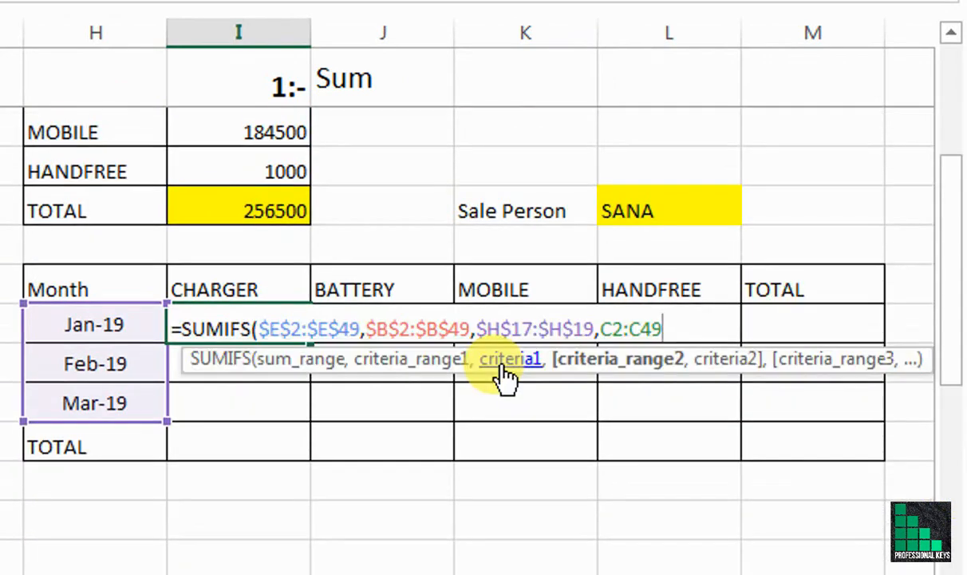
key(F4)
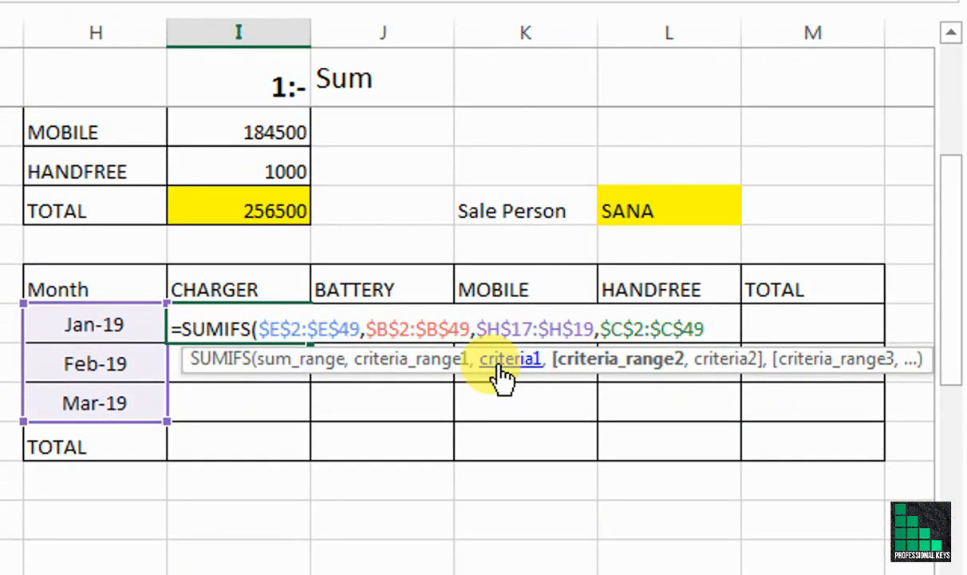
Set the second criterion to the item headings CHARGER through HANDFREE as the absolute range $I$16:$L$16
text(,)
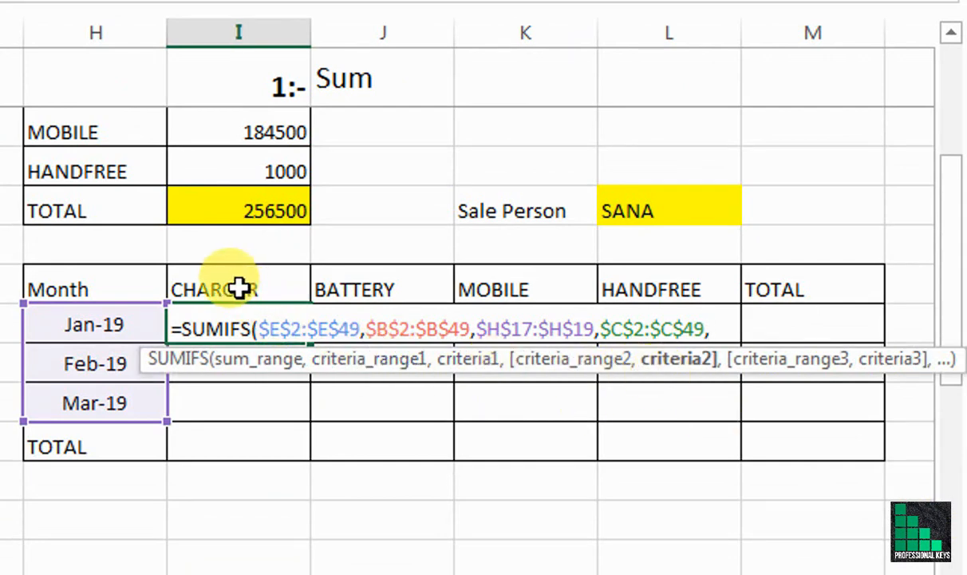
drag(239, 287, 607, 296)
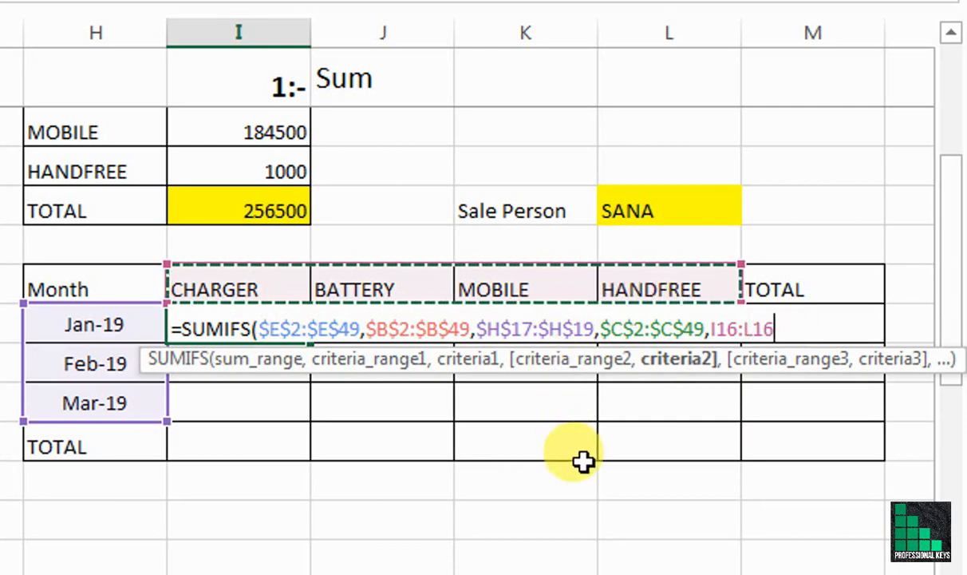
key(F4)
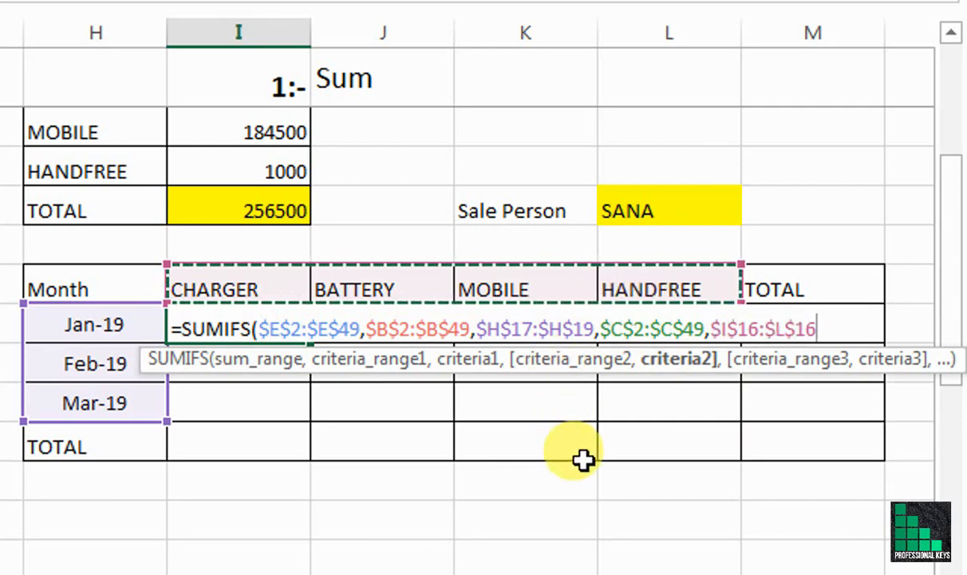
Set the third criteria range of the SUMIFS formula to the Sale Person data as the absolute range $D$2:$D$49
text(,$B)
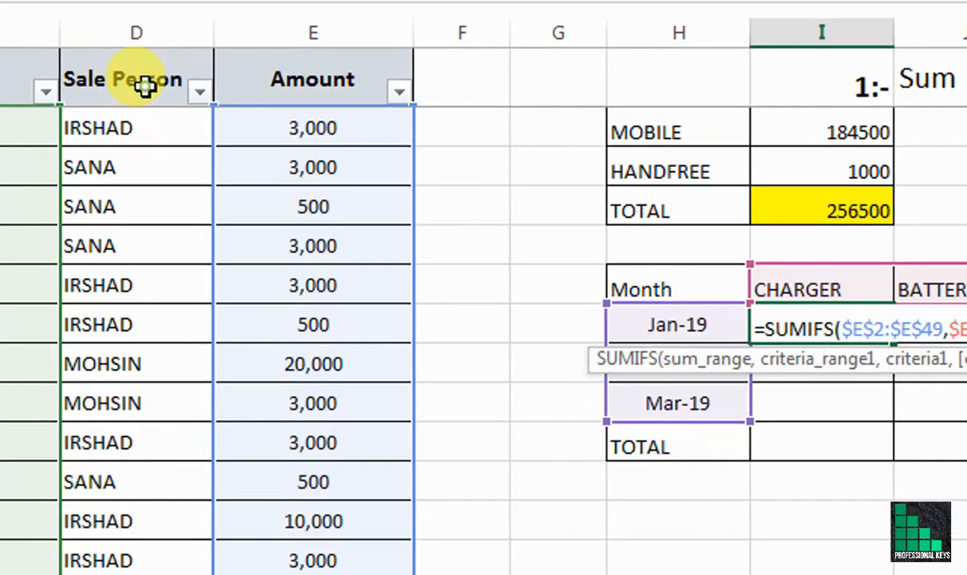
click(145, 87)
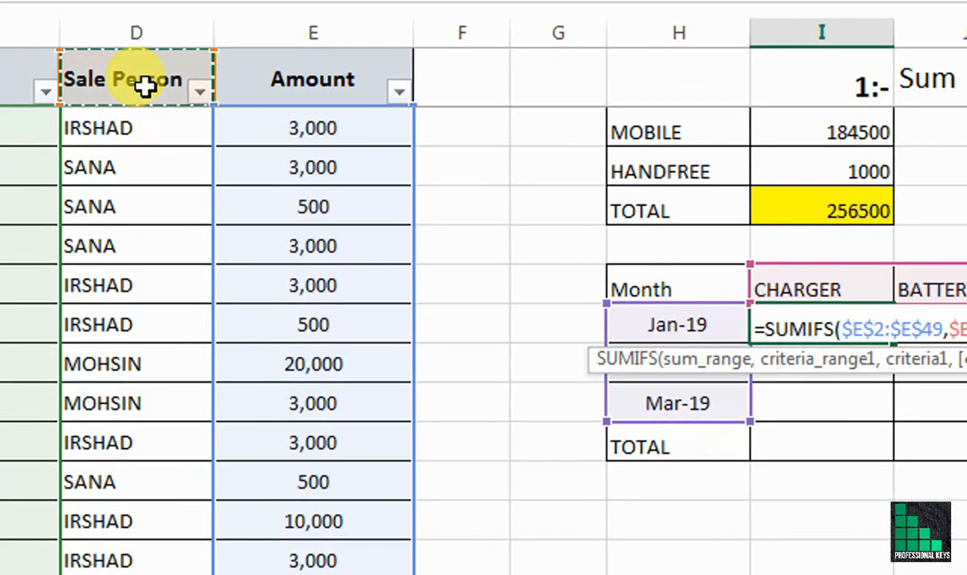
key(Down)
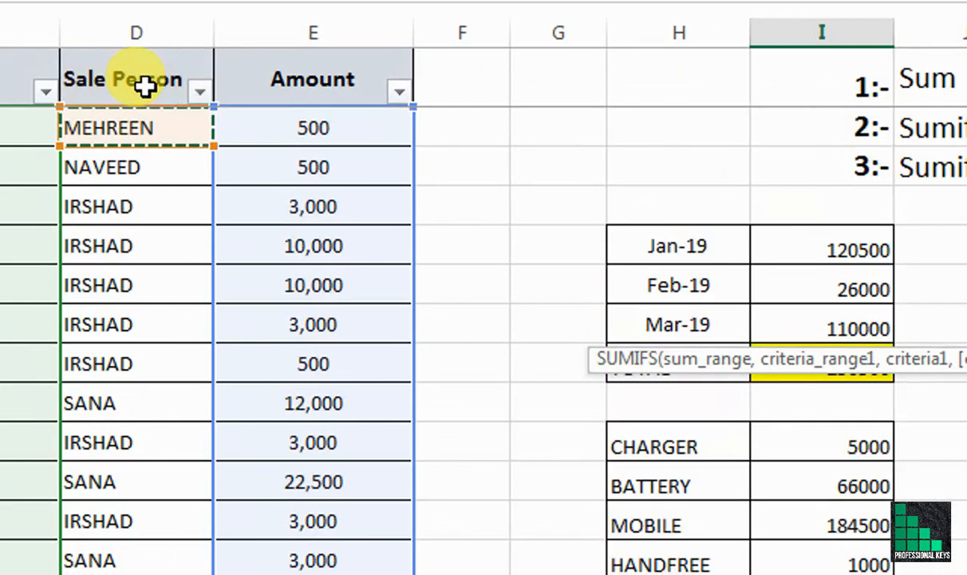
key(ctrl+shift+Down)
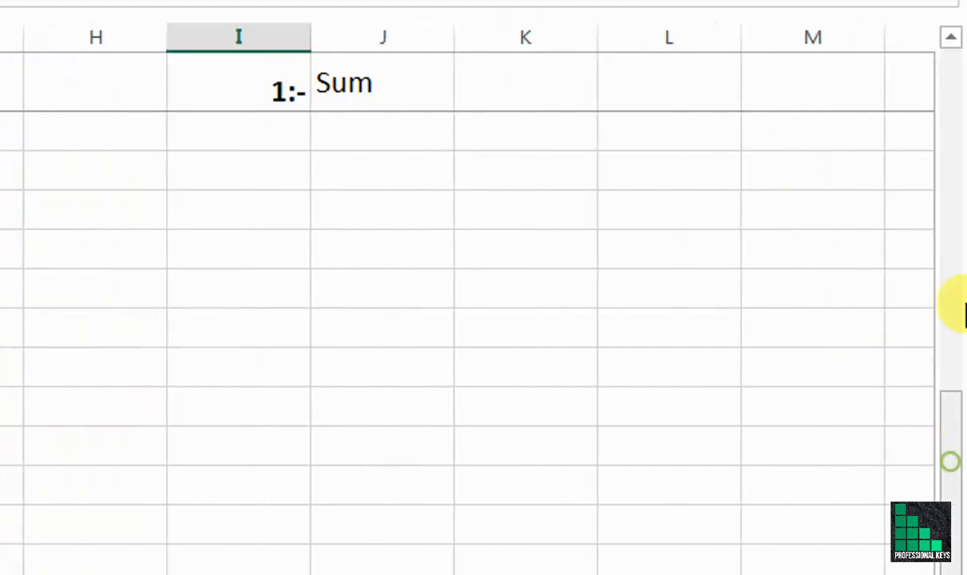
drag(949, 461, 963, 242)
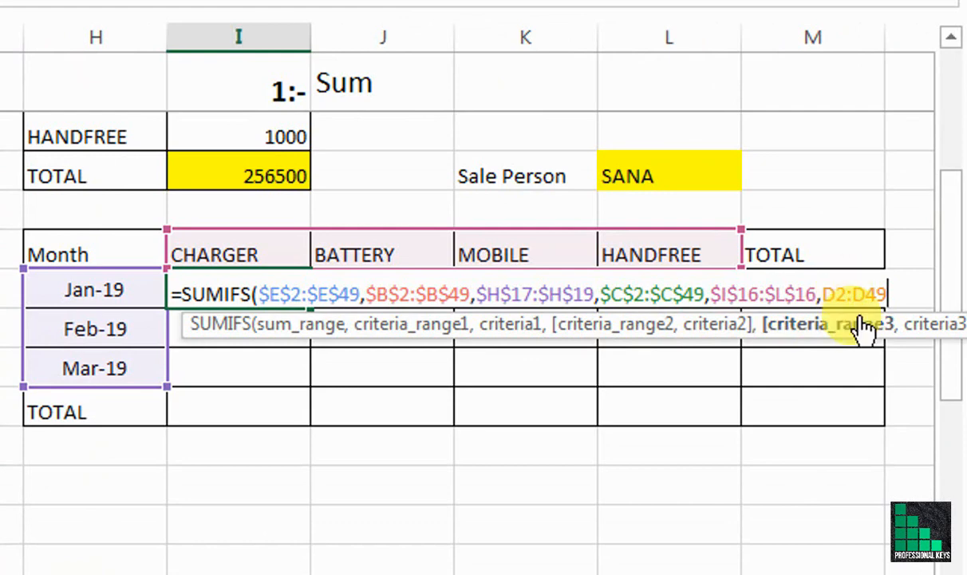
key(F4)
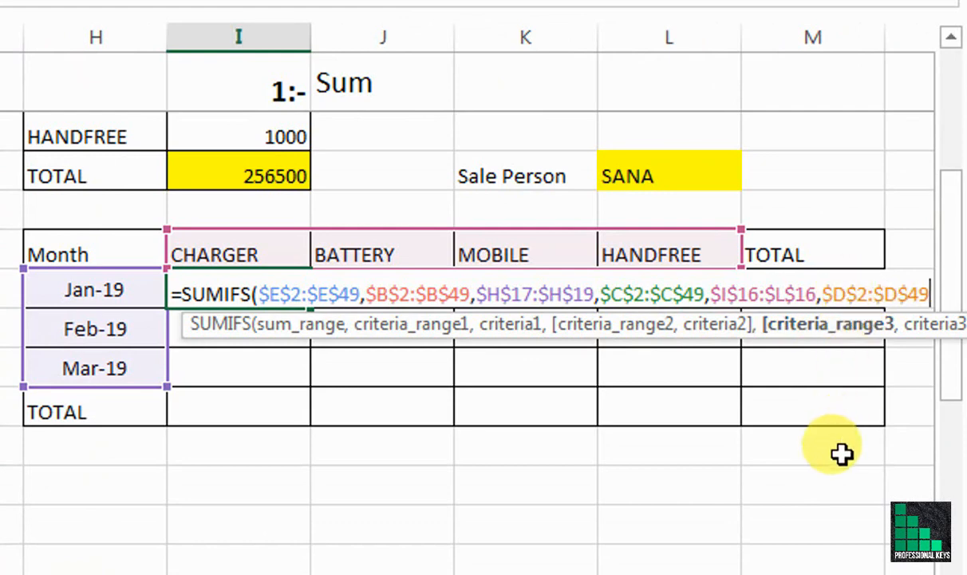
Set the third criterion to the Sale Person dropdown cell as absolute $L$14 and complete the SUMIFS formula
text(,)
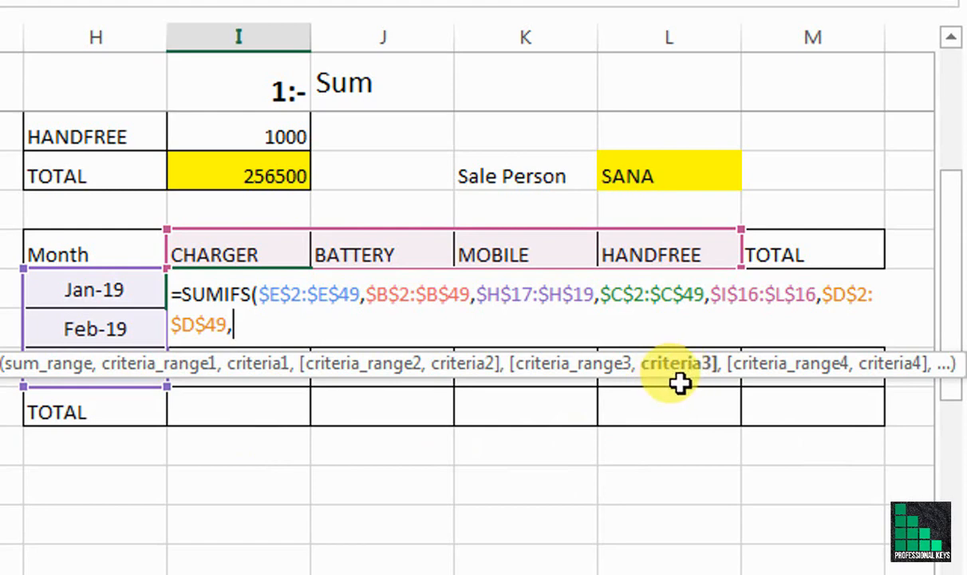
click(659, 172)
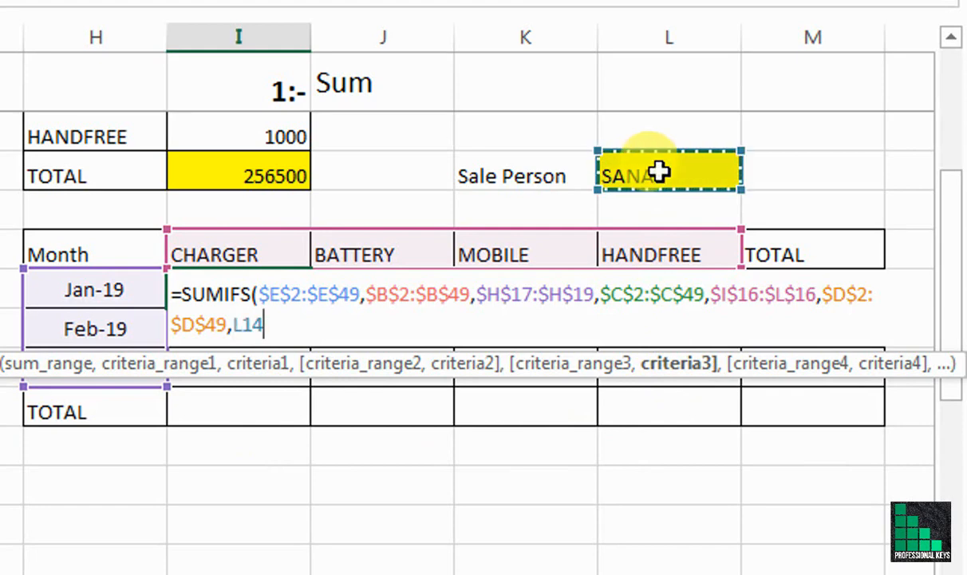
key(F4)
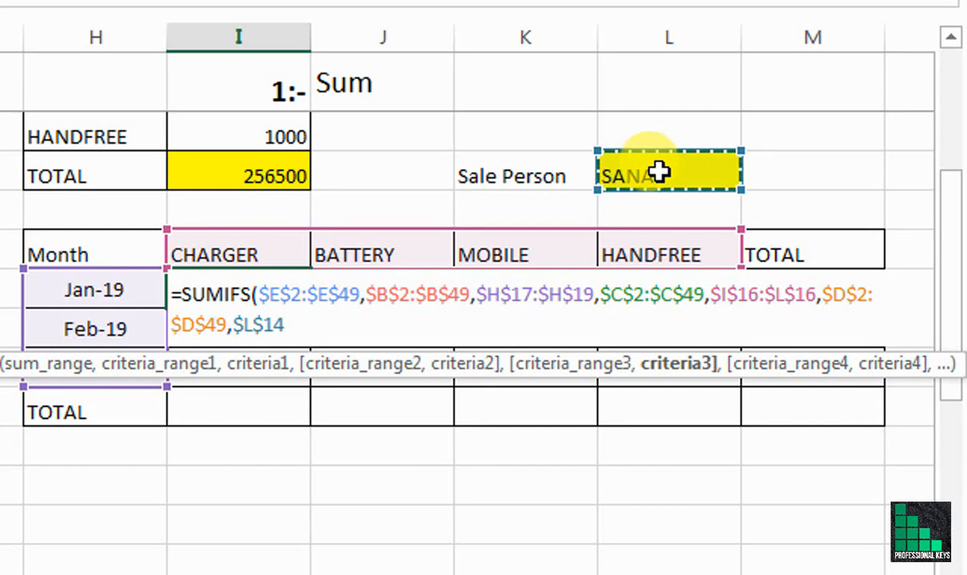
text())
key(Return)
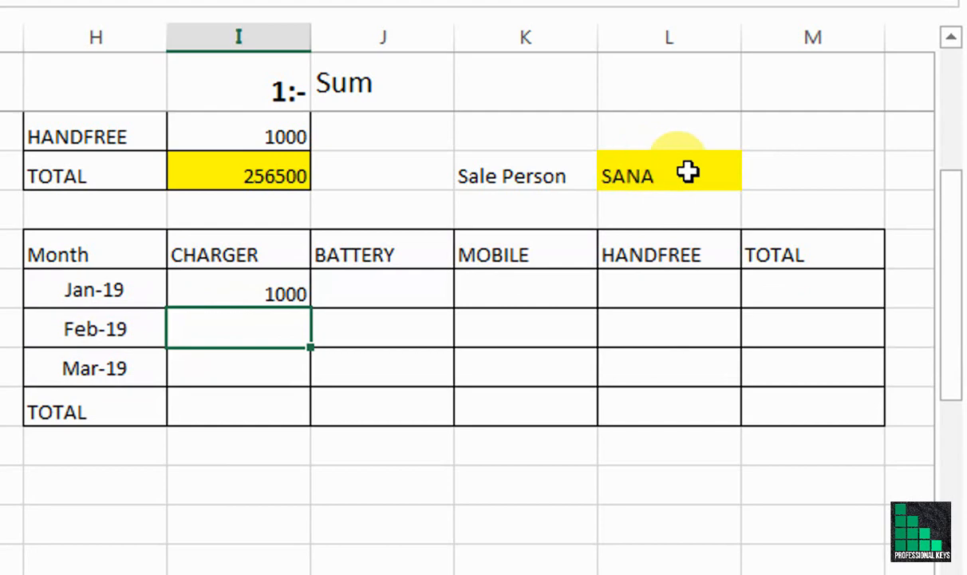
Copy the SUMIFS formula from I17 to all month and item cells in I17:L19
click(277, 288)
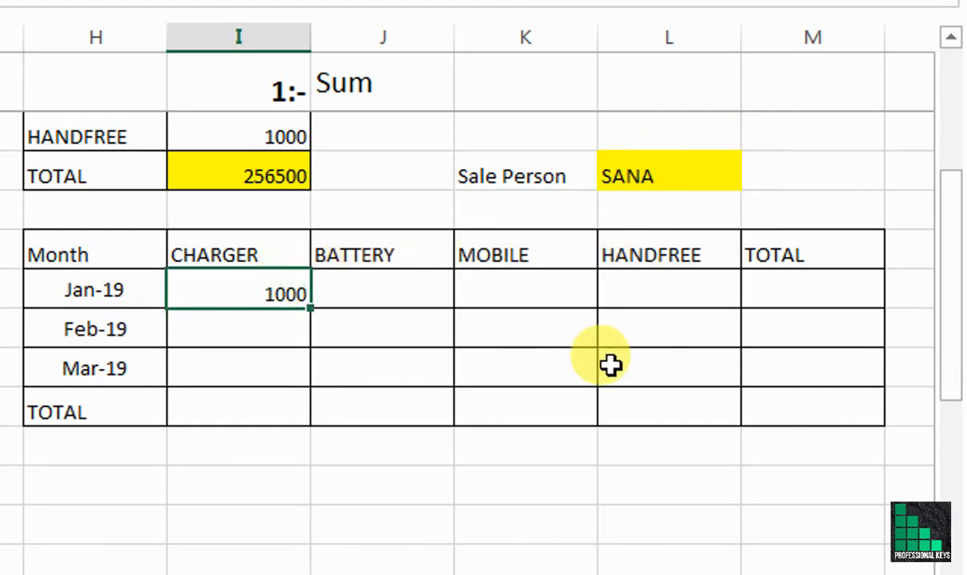
key(ctrl+c)
key(shift+Down)
key(shift+Right)
key(shift+Right)
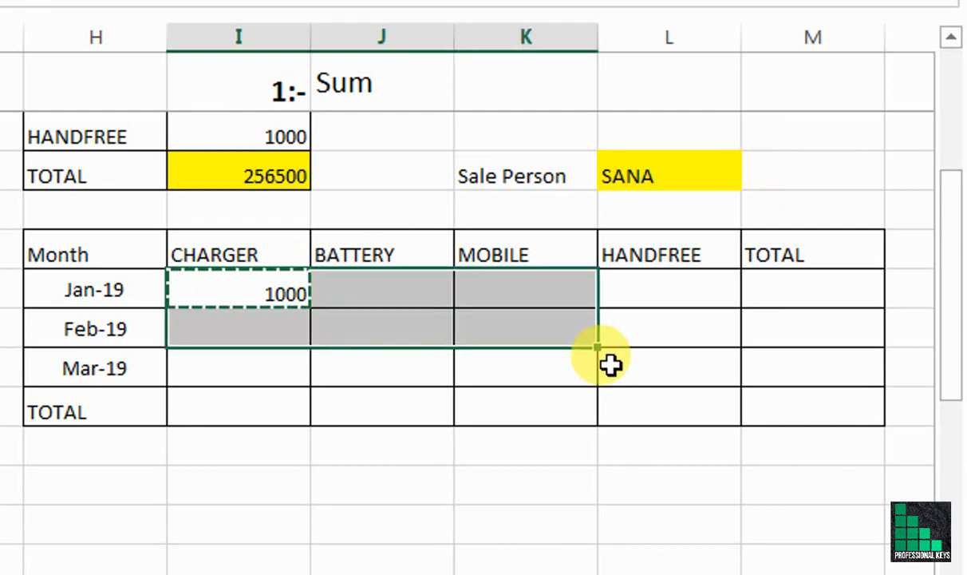
key(shift+Right)
key(shift+Down)
key(ctrl+v)
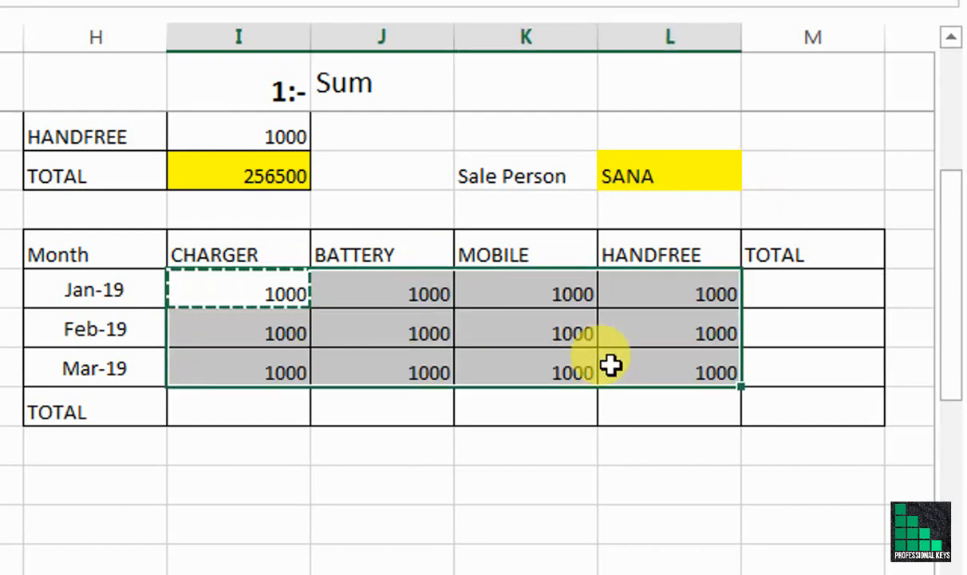
Total the CHARGER column in I20 with a SUM of I17:I19
click(265, 418)
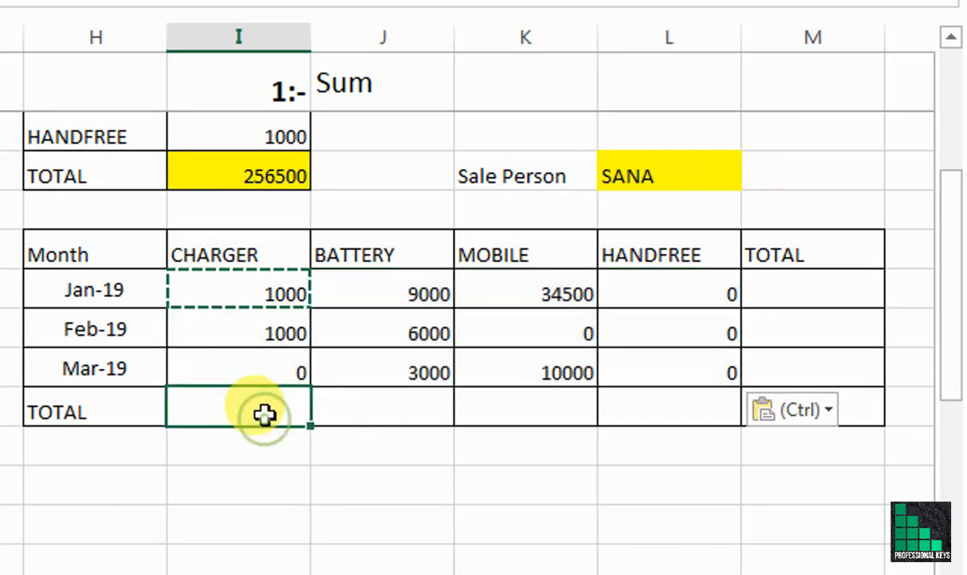
text(=SUM())
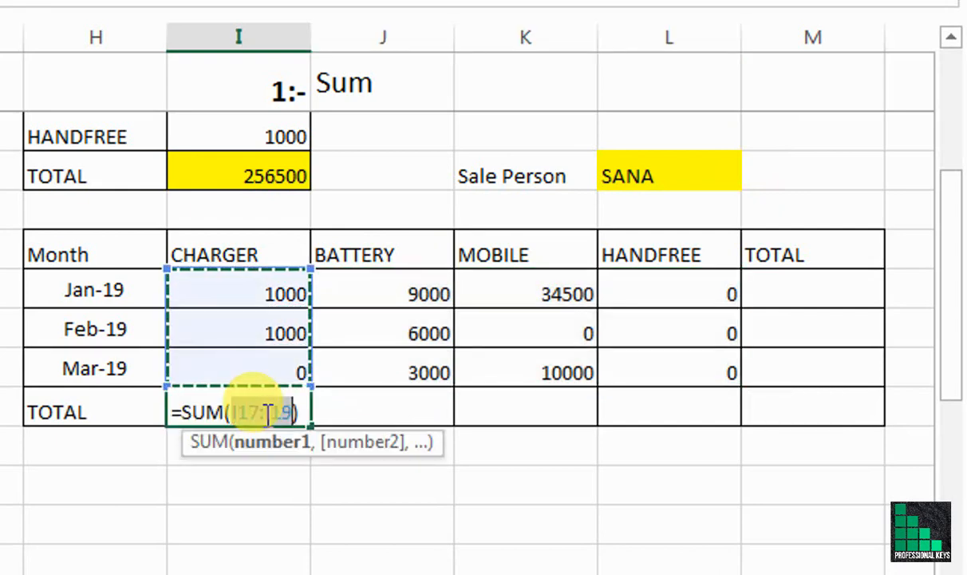
key(Return)
Copy the I20 total formula across the TOTAL row through M20
key(ctrl+c)
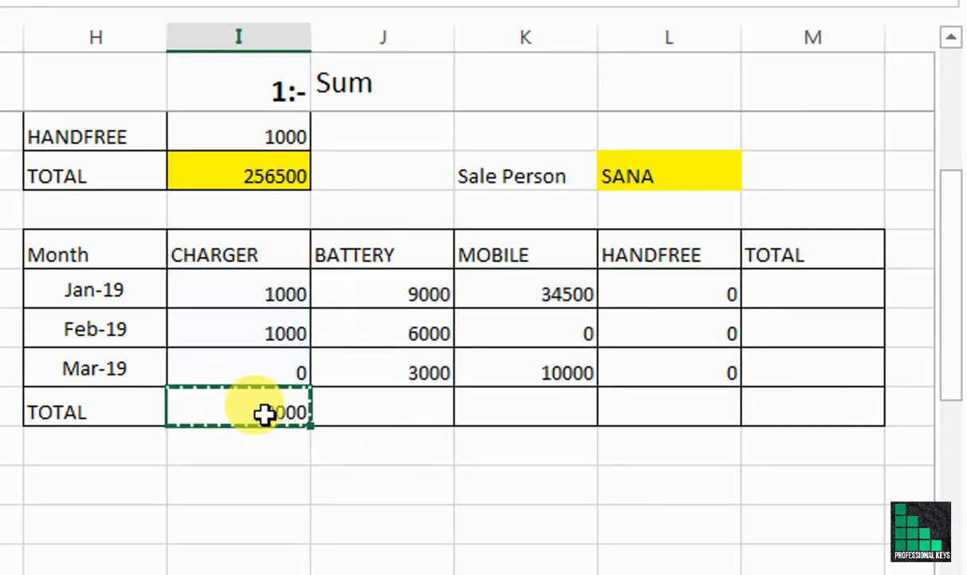
key(shift+Right)
key(shift+Right)
key(shift+Right)
key(shift+Right)
key(ctrl+v)
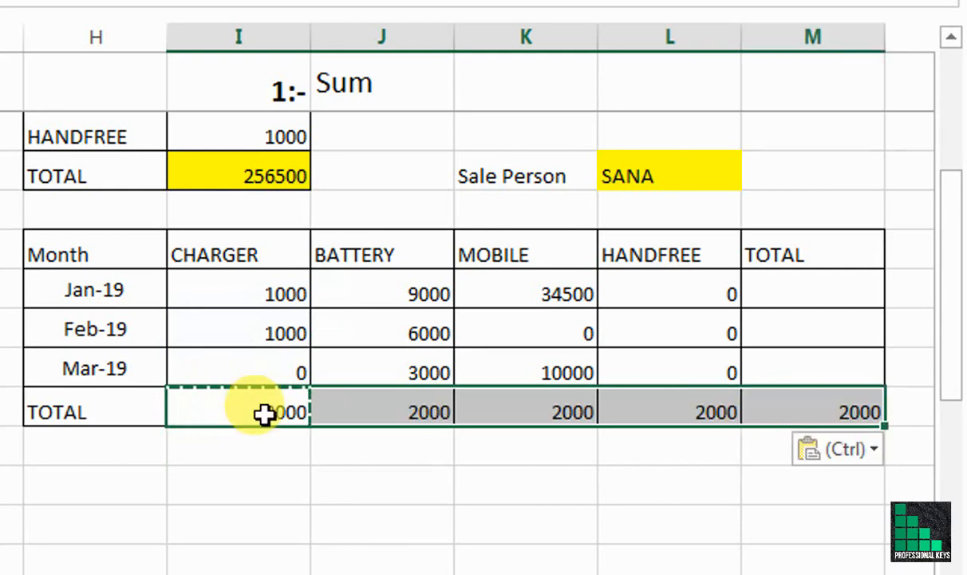
Total the Jan-19 row in M17 with a SUM of I17:L17
key(Right)
key(Up)
key(Right)
key(Up)
key(Right)
key(Right)
key(Up)
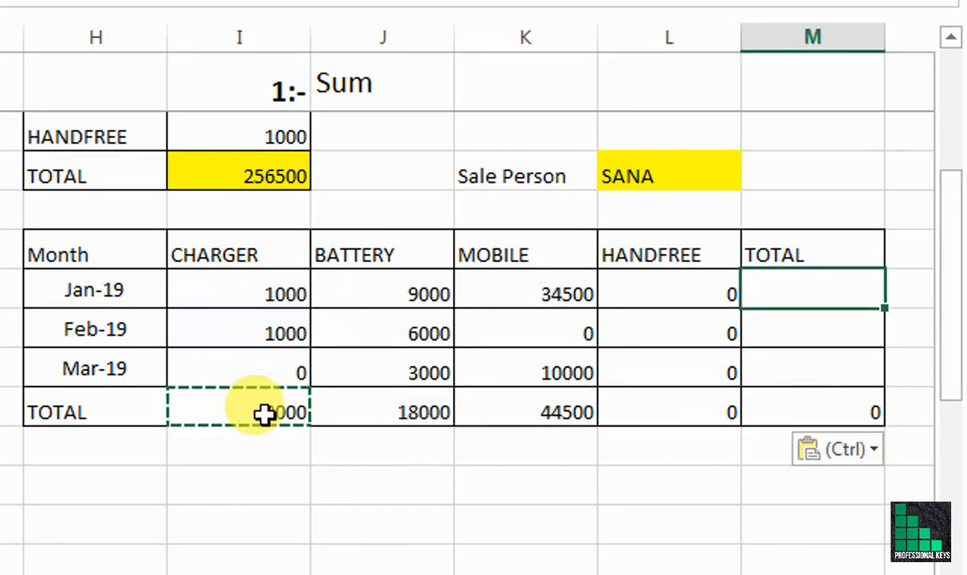
key(alt+equal)
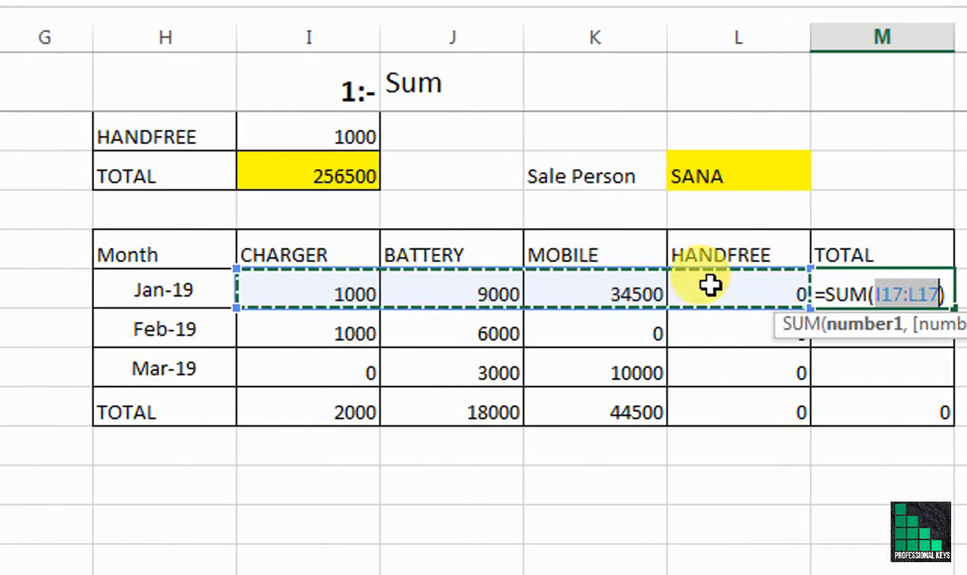
key(Return)
key(Up)
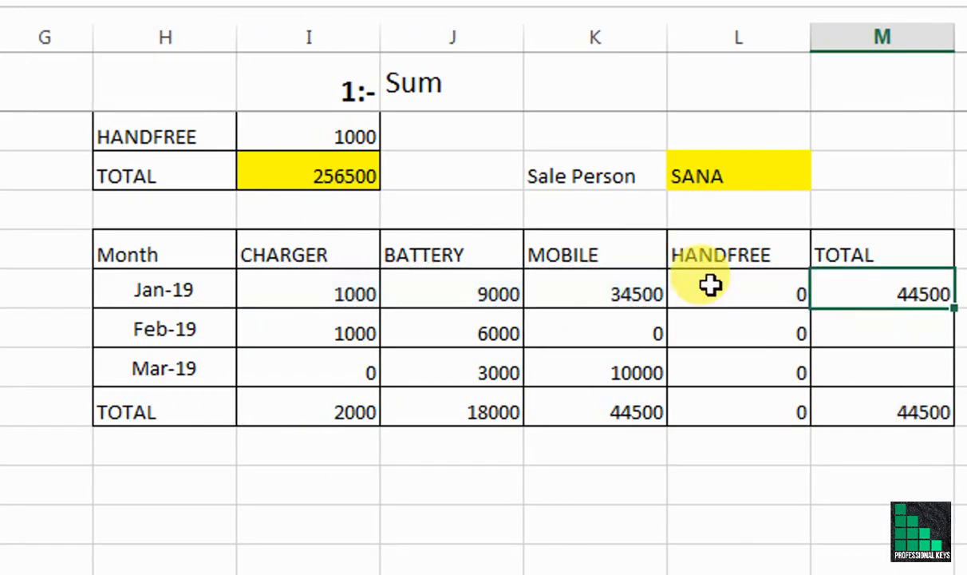
Copy the M17 row total down to the Feb-19 and Mar-19 rows in M18:M19
key(ctrl+c)
key(shift+Down)
key(shift+Down)
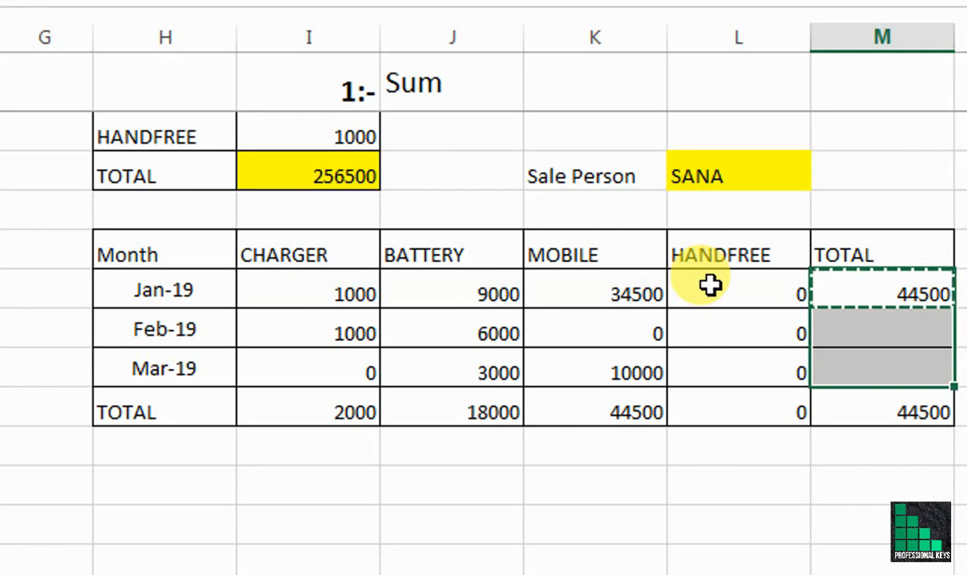
key(ctrl+v)
Fill the month-by-item grid's TOTAL row H20:M20 and its TOTAL column in M with yellow
drag(192, 411, 858, 397)
drag(813, 257, 825, 360)
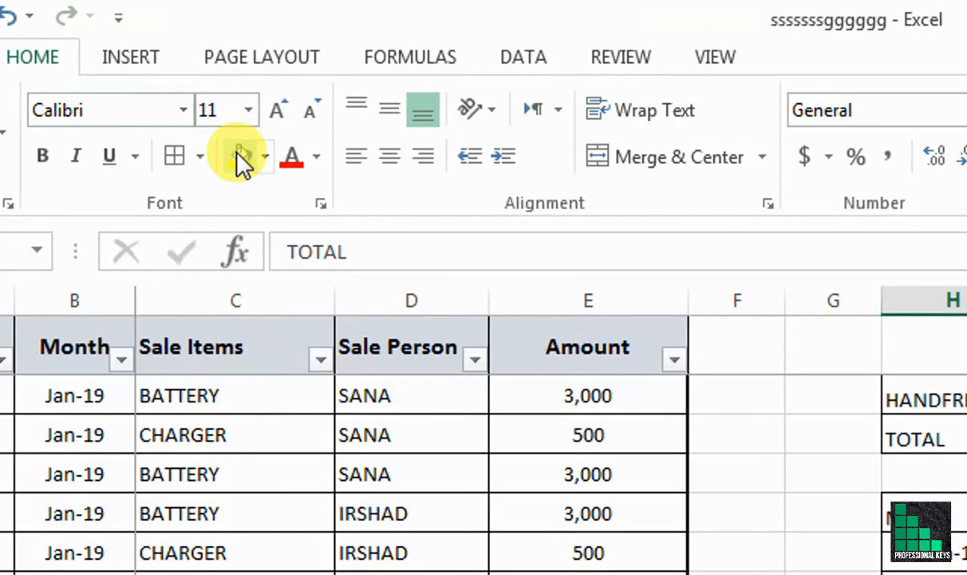
click(242, 162)
Fill the grid's header row H16:M16 with light grey
drag(927, 508, 821, 479)
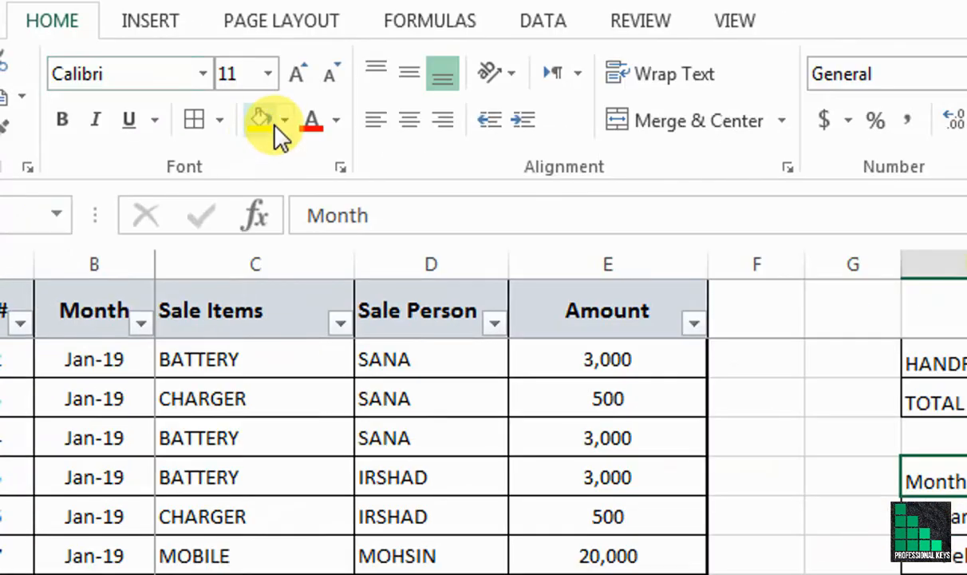
click(284, 118)
click(321, 224)
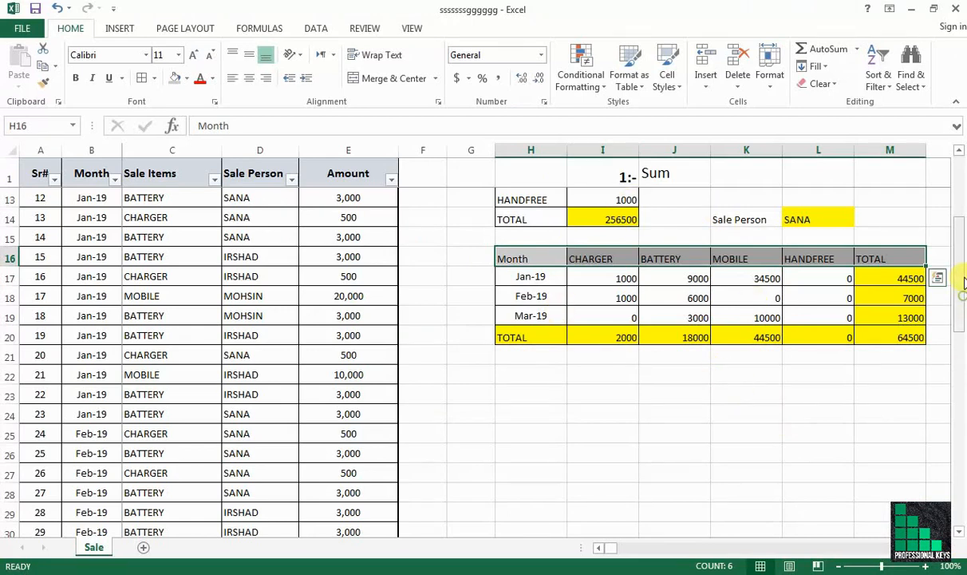
Switch the Sale Person dropdown in L14 to the fifth name in its list
drag(963, 283, 960, 265)
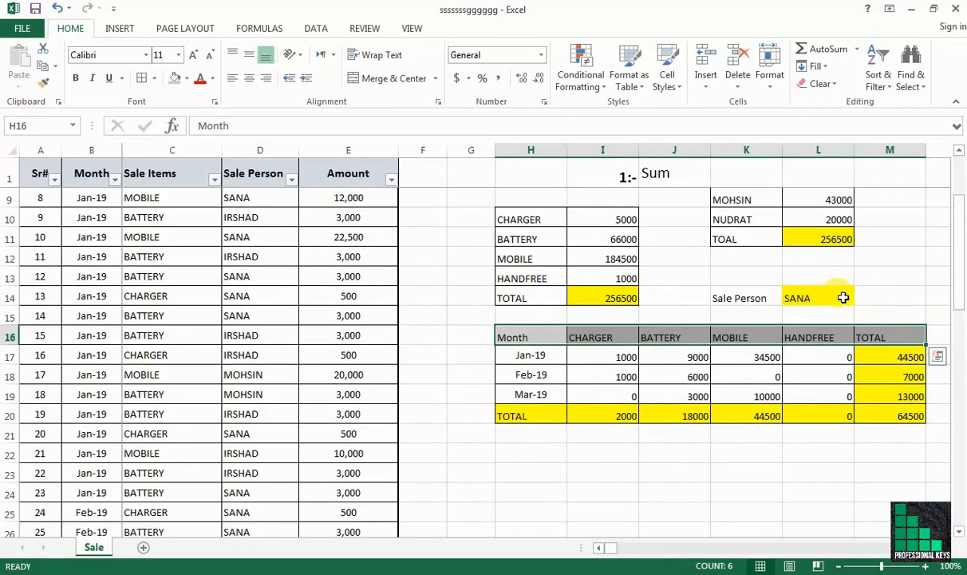
click(844, 298)
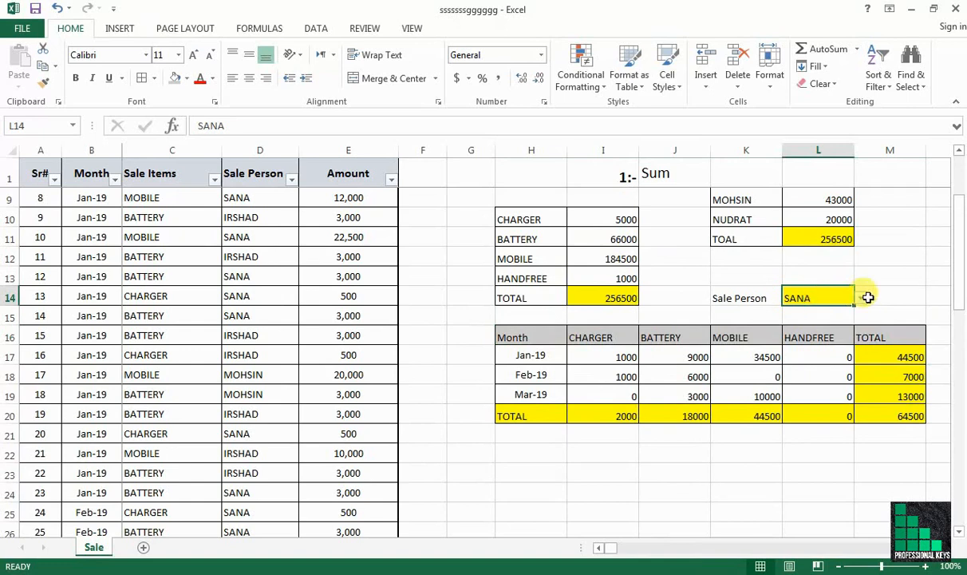
click(862, 298)
click(798, 342)
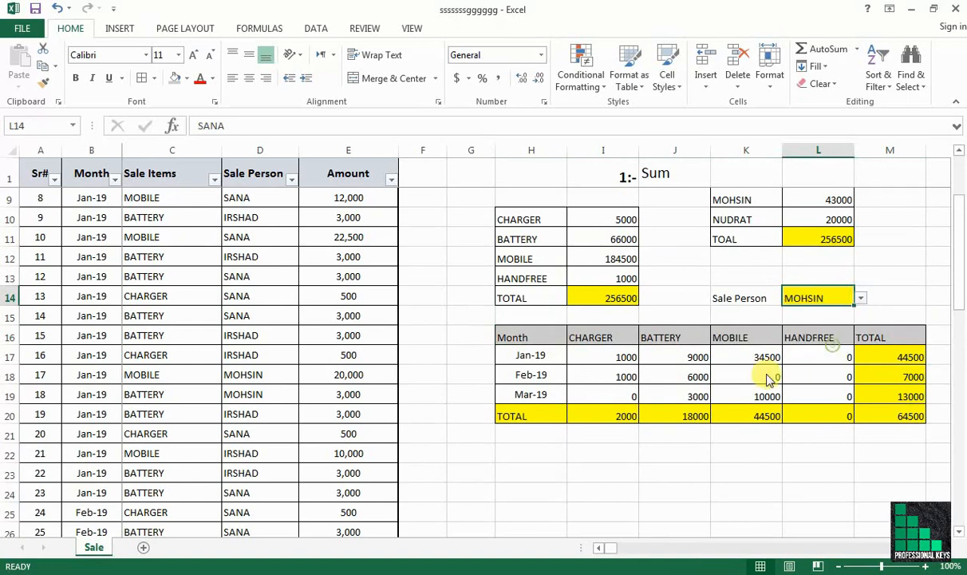
Switch the Sale Person in L14 to the third listed name and check the item totals across I20:M20
click(860, 297)
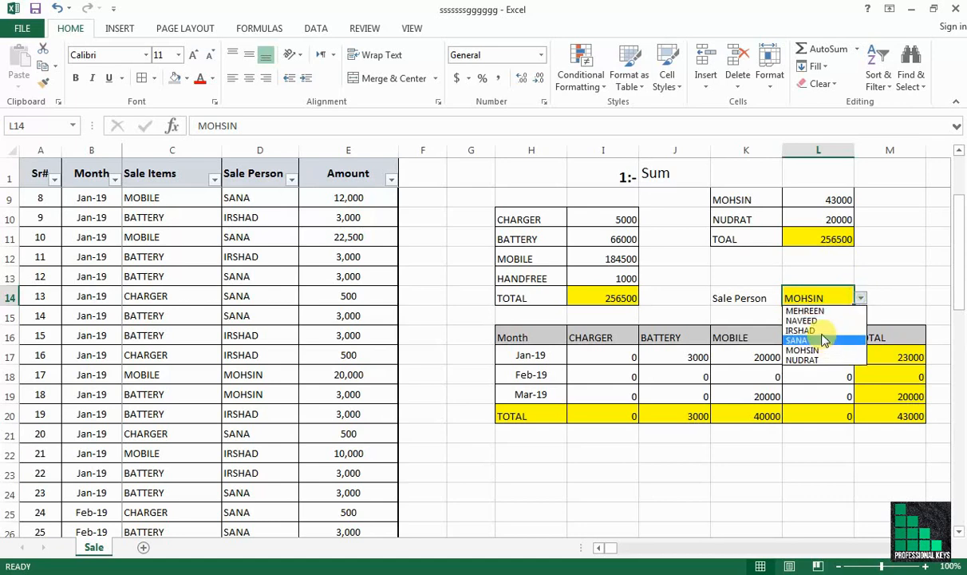
click(816, 330)
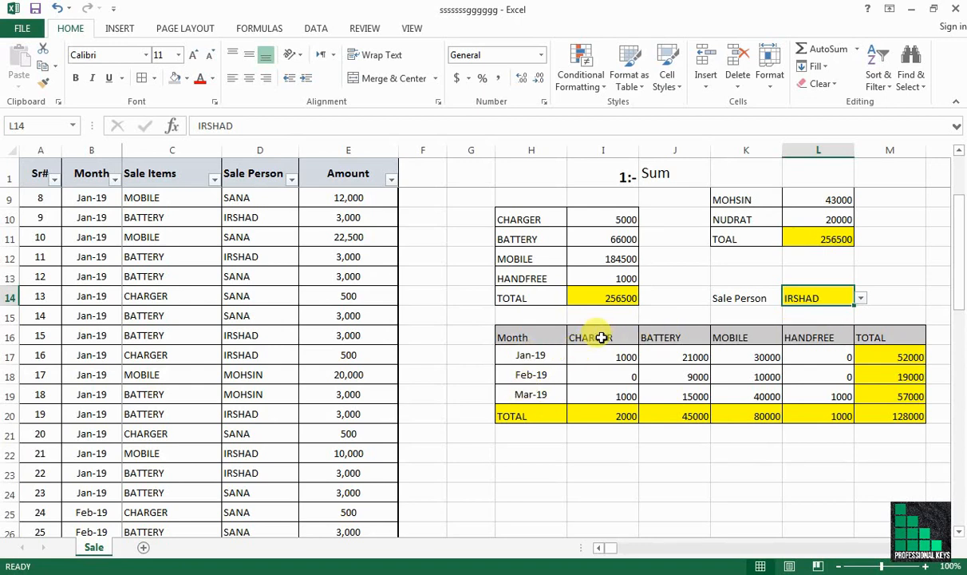
click(602, 422)
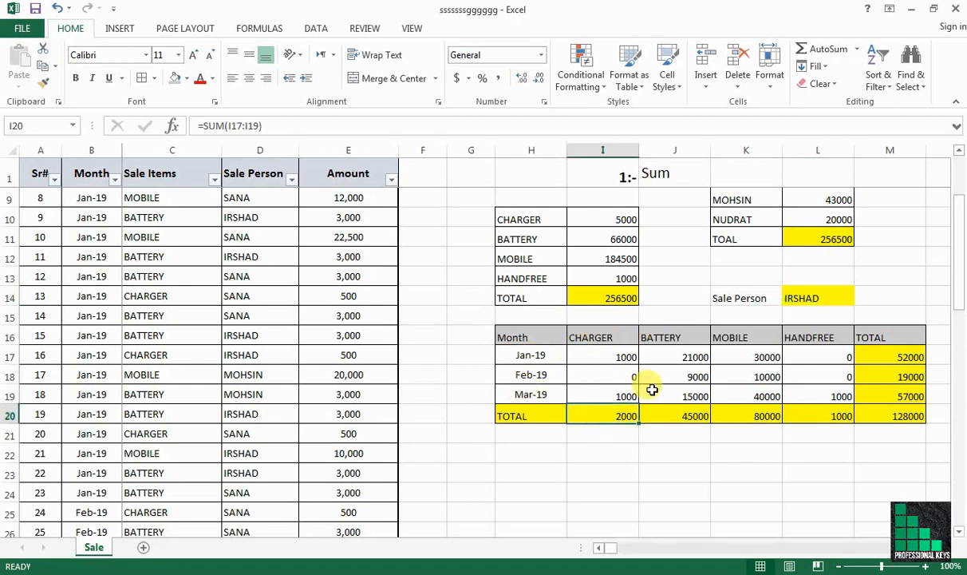
click(668, 415)
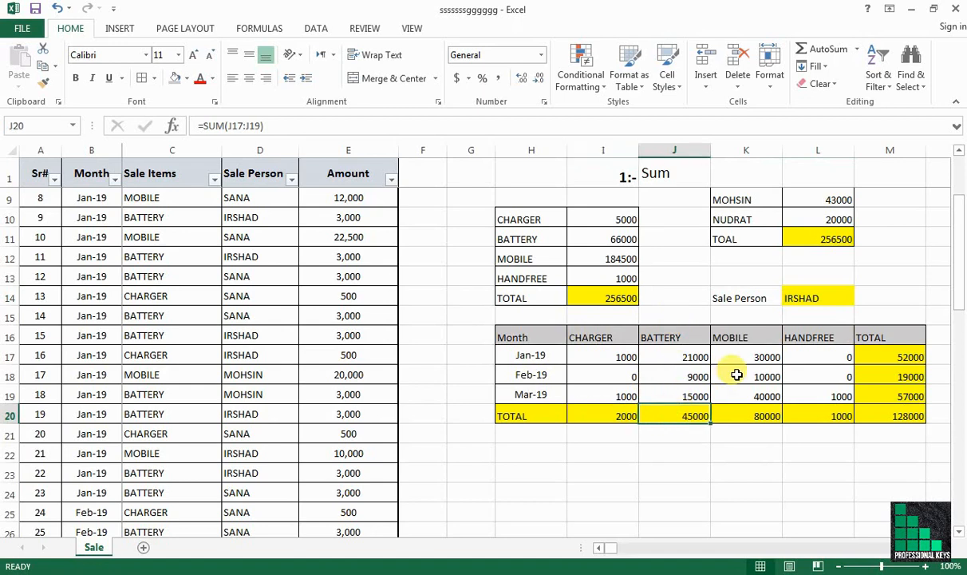
click(742, 416)
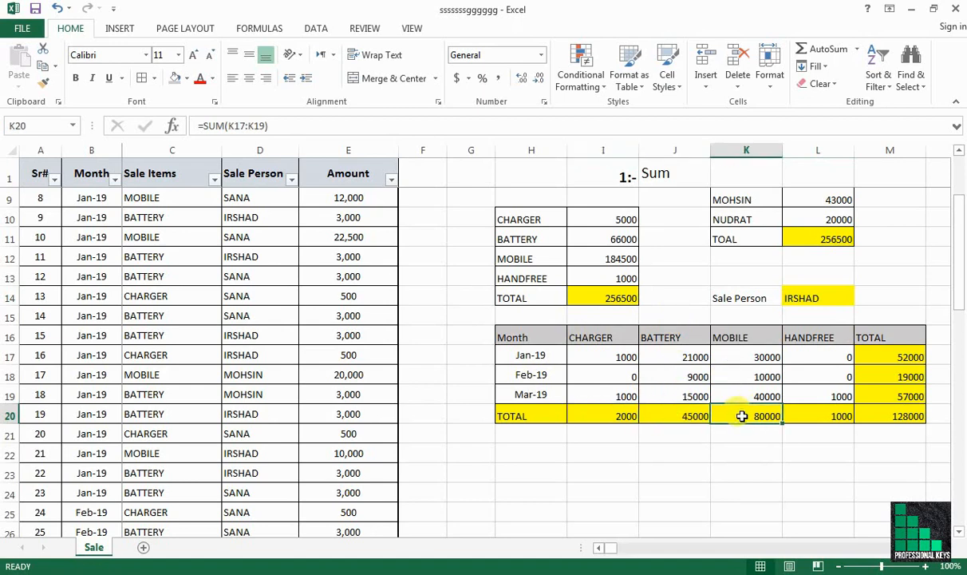
click(808, 414)
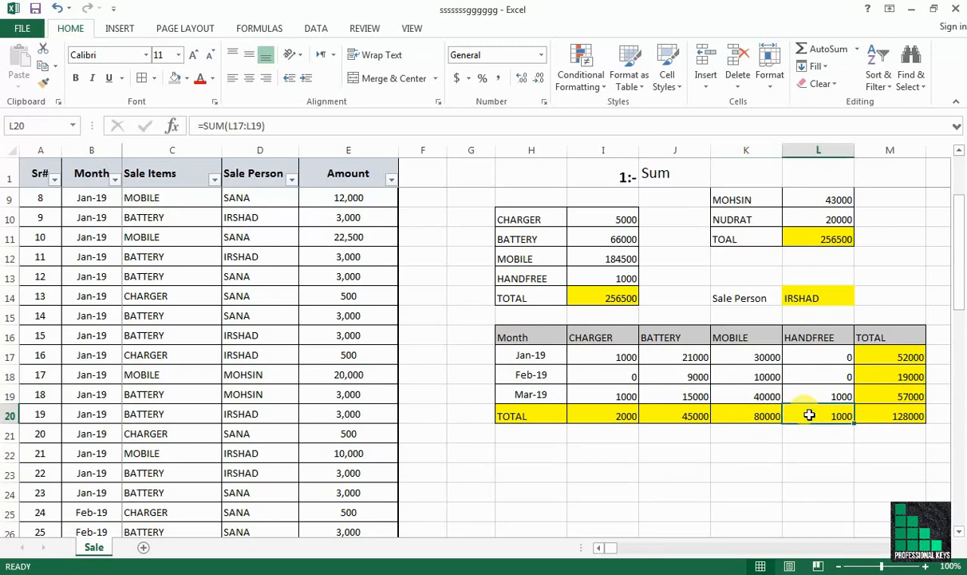
click(882, 416)
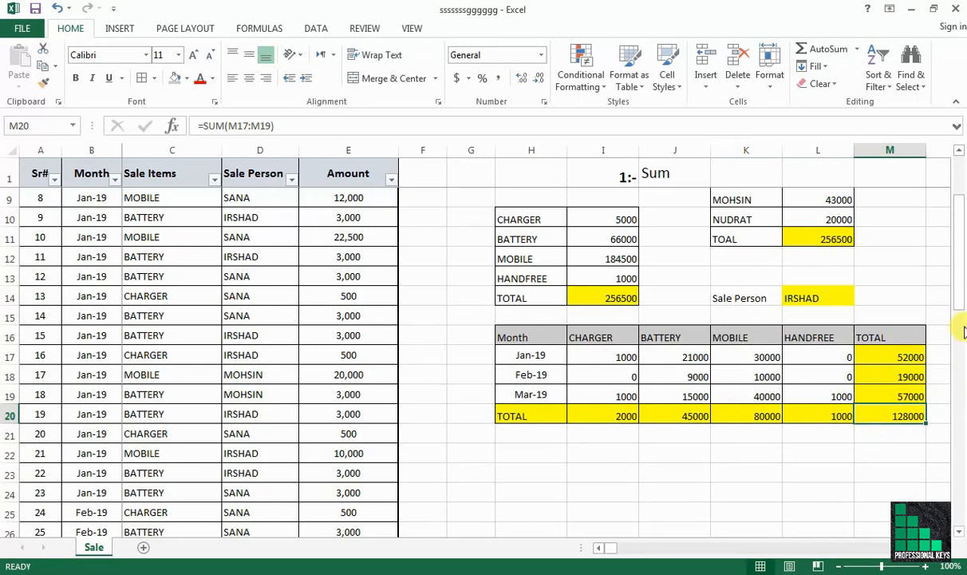
Set the Sale Person in L14 to the fourth listed name and check the grand total in M20
click(834, 297)
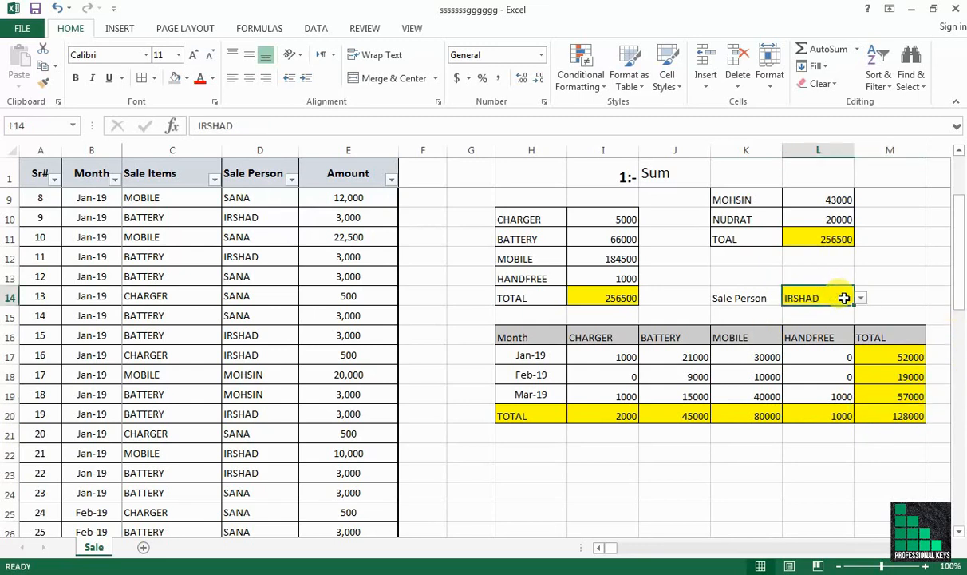
click(861, 299)
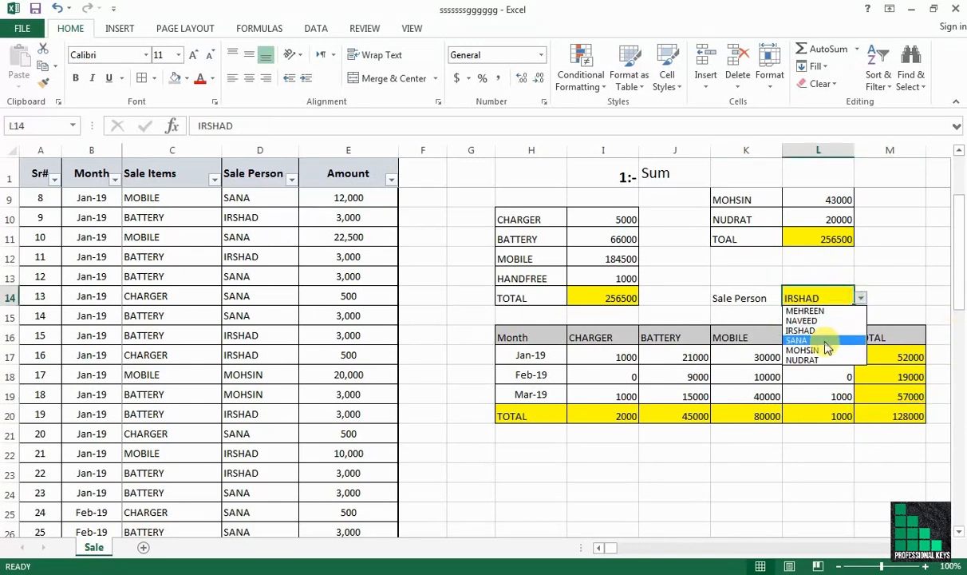
click(833, 339)
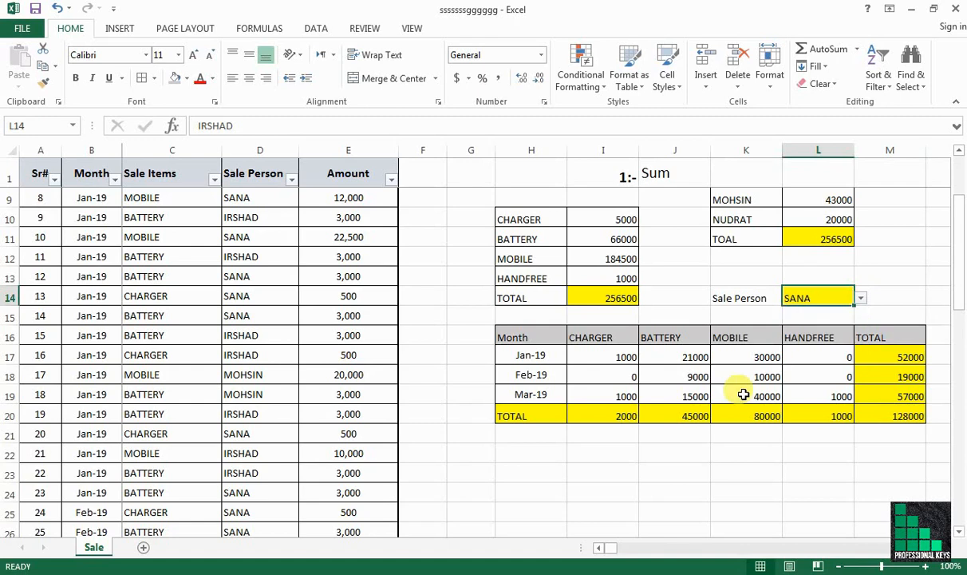
click(891, 417)
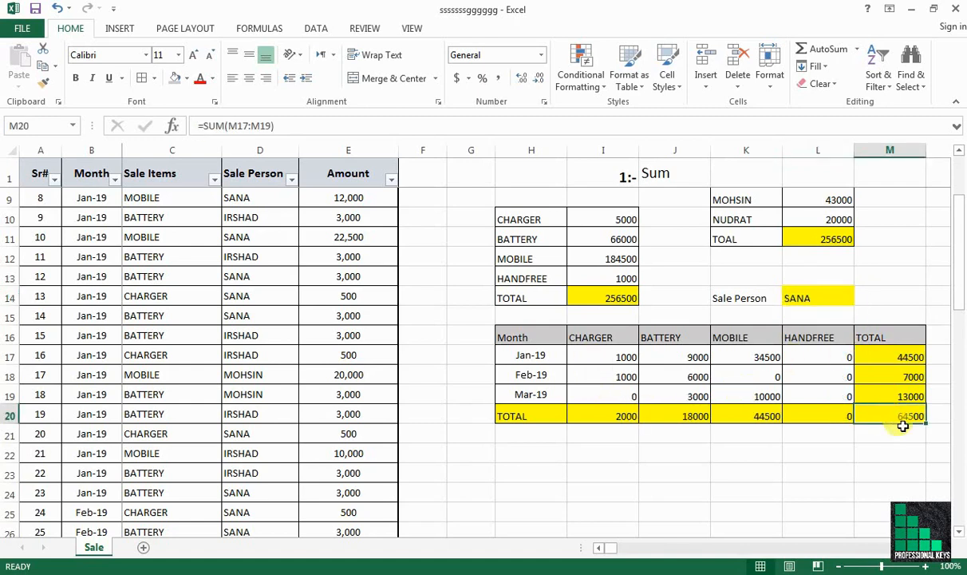
Review the grid's item headings I16:L16, its months H17:H19 and the summary tables above it
drag(588, 339, 806, 337)
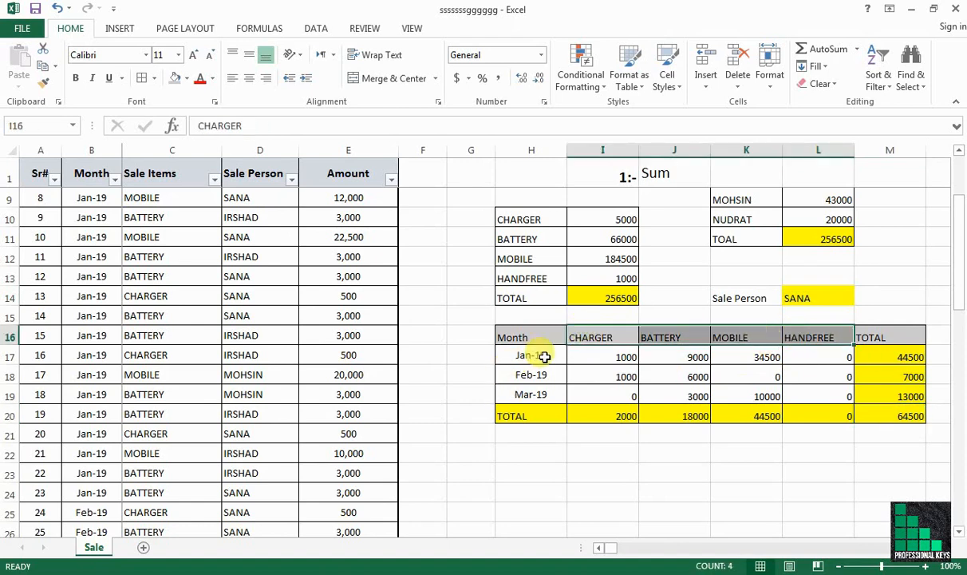
drag(544, 357, 543, 395)
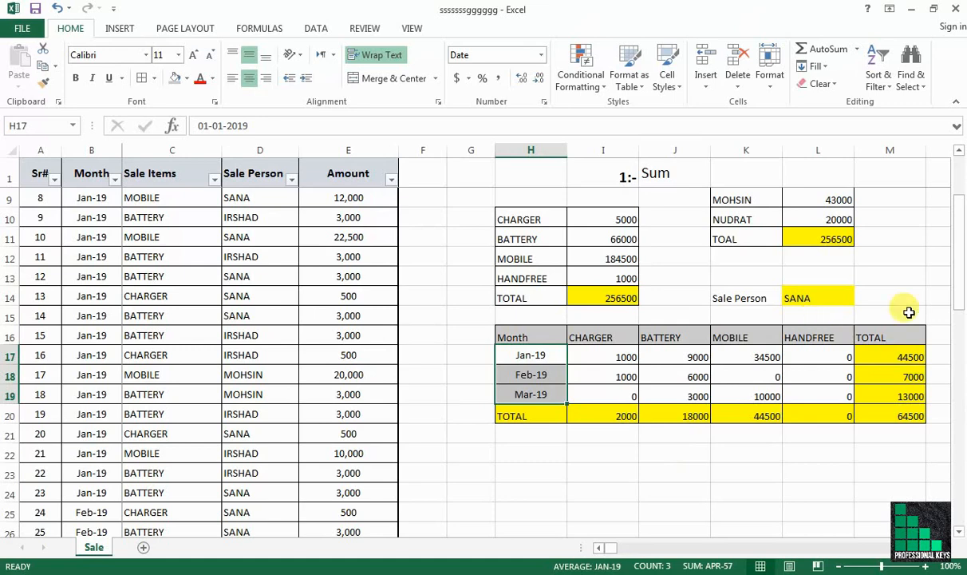
drag(960, 308, 961, 177)
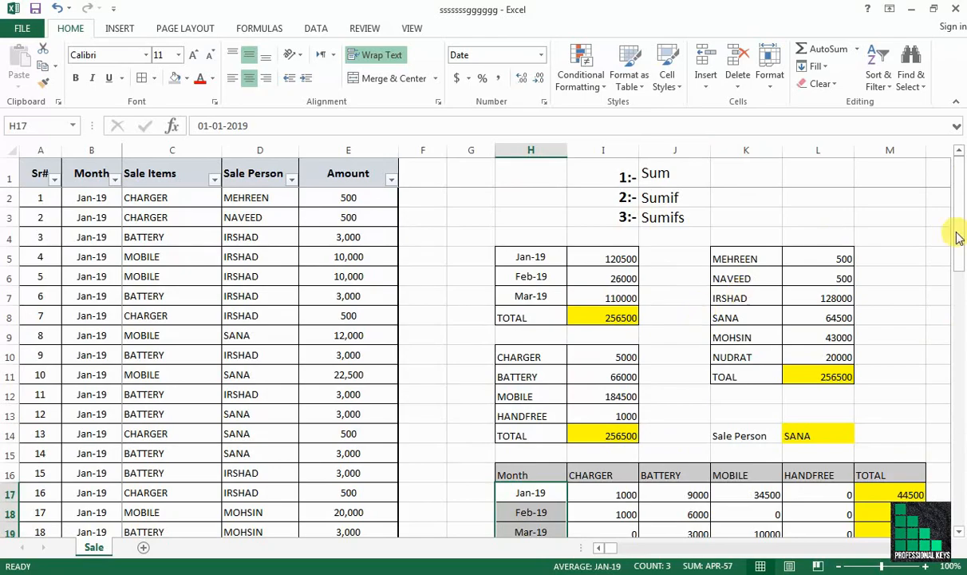
drag(961, 225, 958, 310)
scroll(440, 472, down, 4)
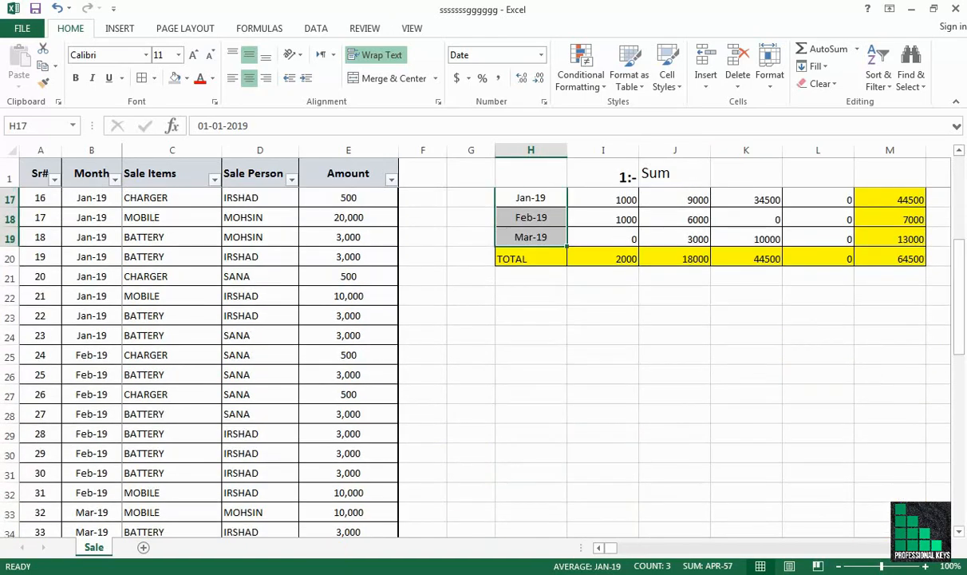